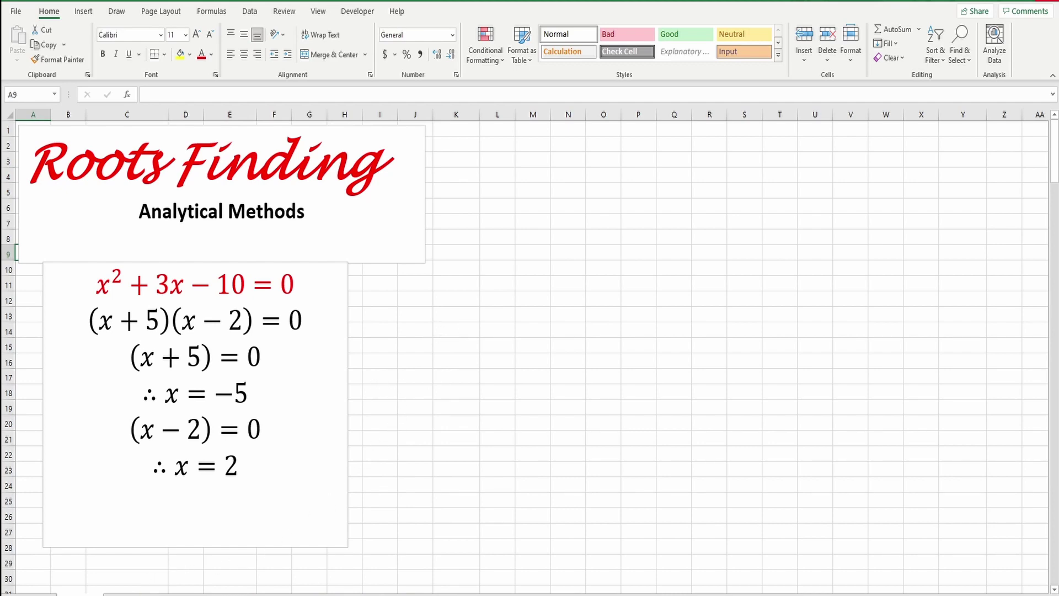
Move to the next worksheet, which holds the Graphical Methods x/f(x) tables and charts.
key("ctrl+Page_Down")
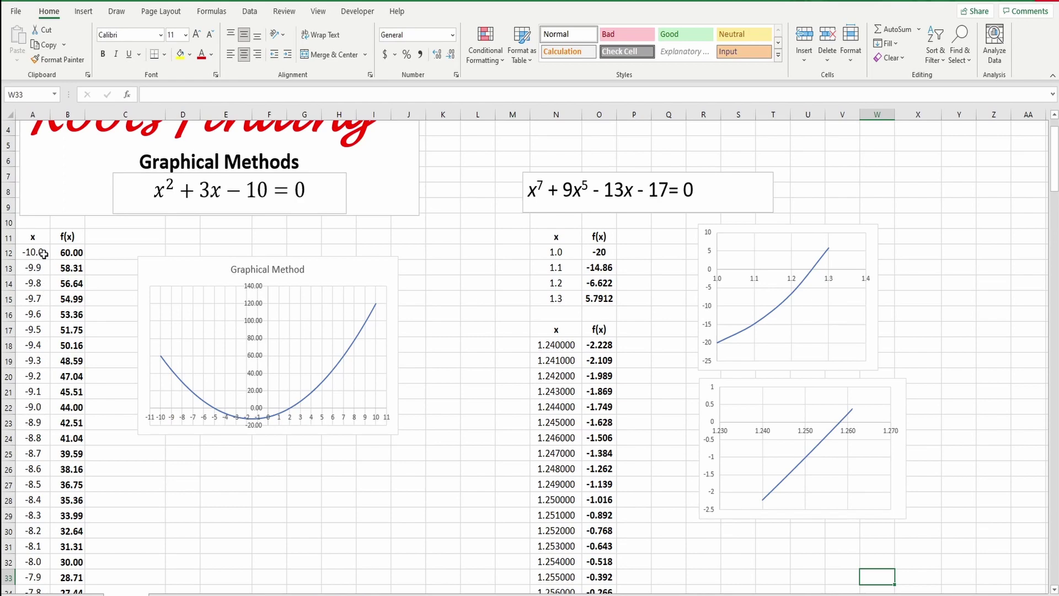
left_click(43, 253)
left_click(42, 269)
left_click(40, 283)
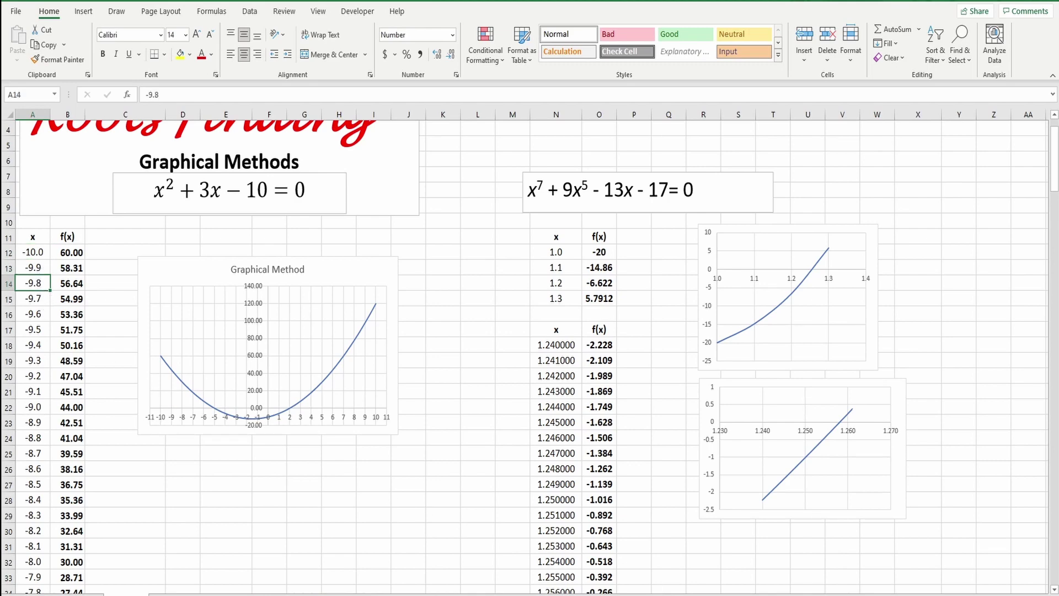
scroll(529, 353, "up", 1)
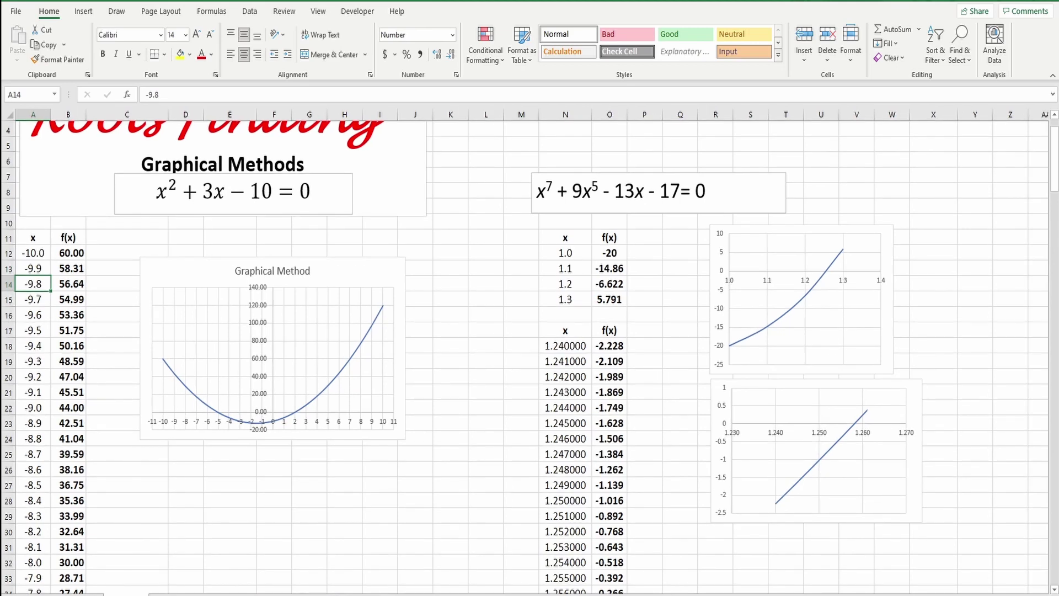
scroll(529, 353, "up", 3)
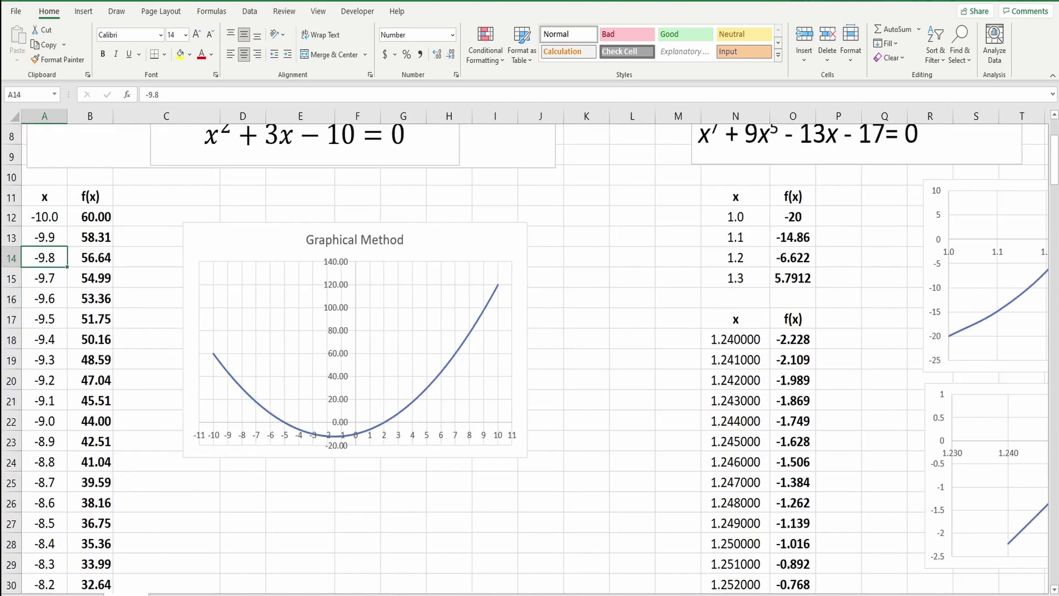
scroll(942, 591, "up", 3)
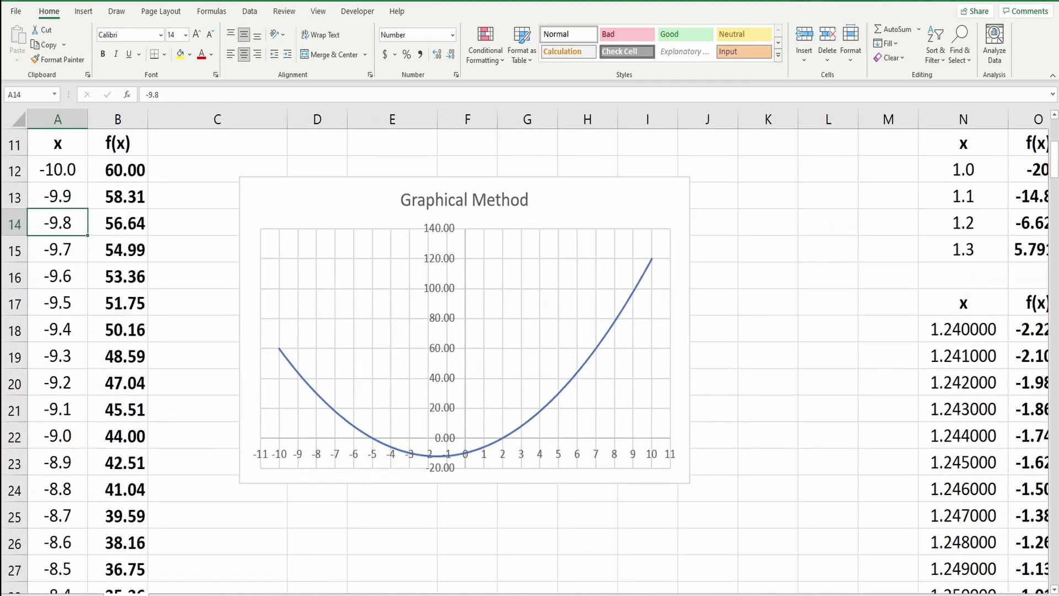
scroll(253, 426, "up", 2)
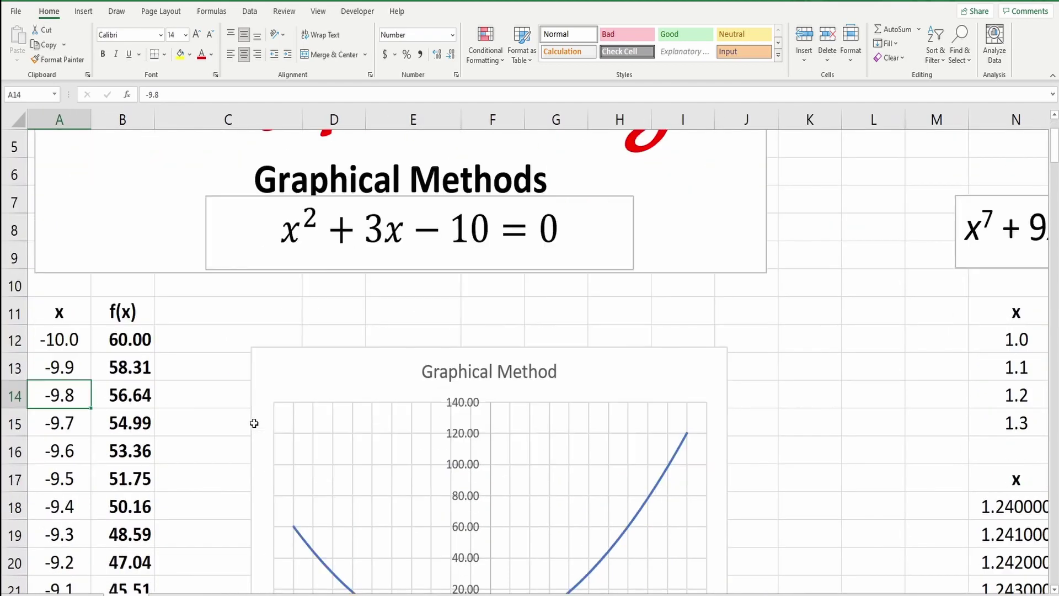
left_click(120, 341)
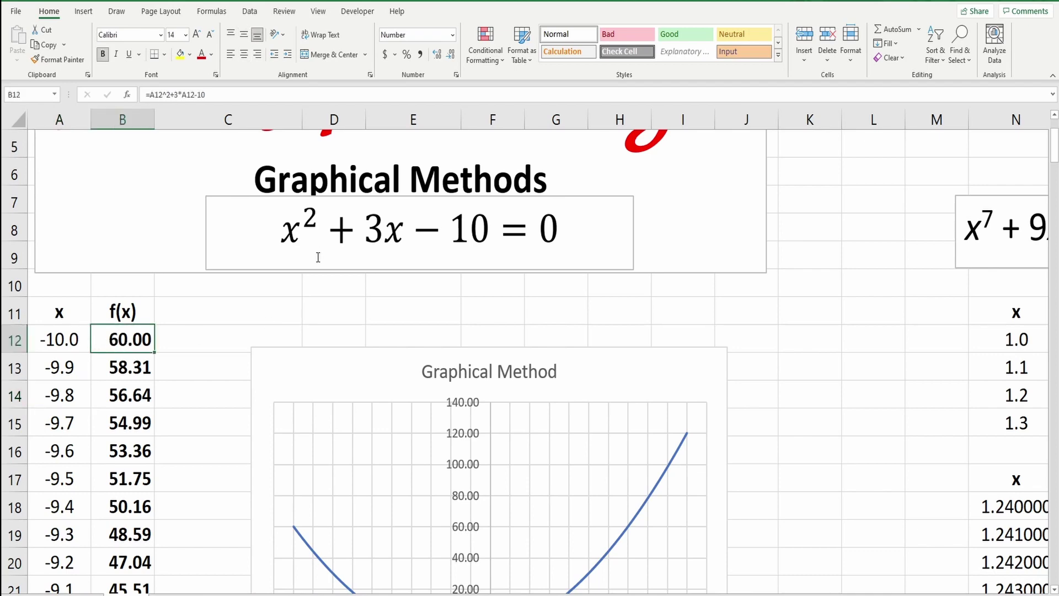
double_click(132, 336)
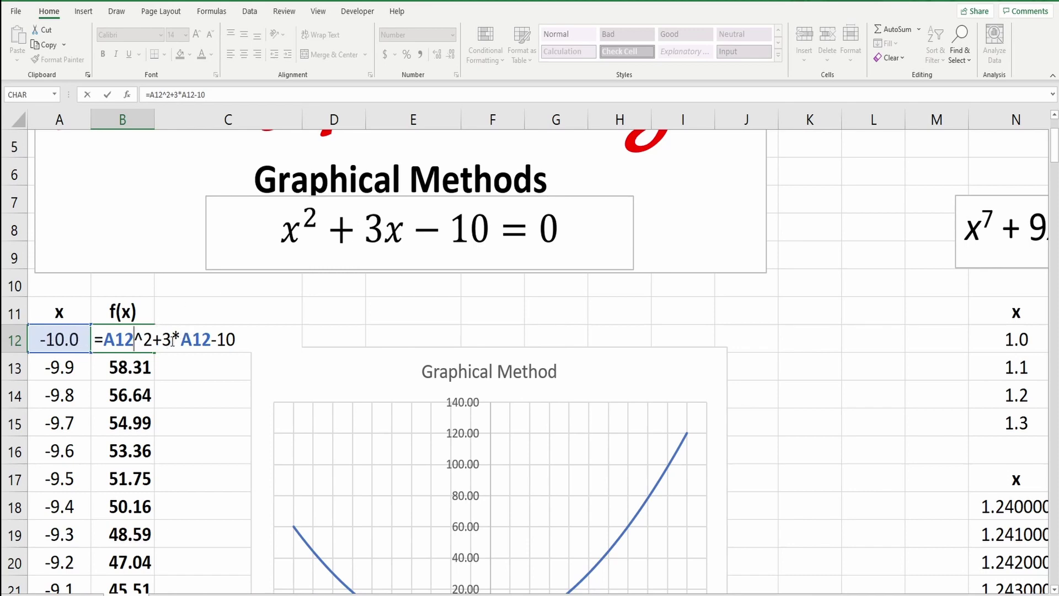
key("Return")
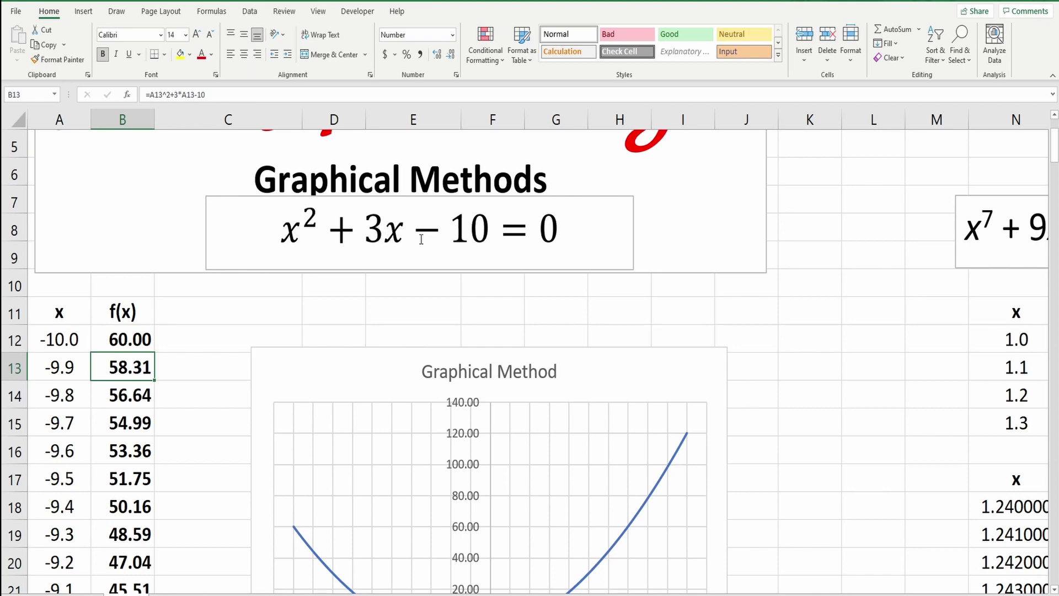
Fill the f(x) formula from B12 down to B19.
left_click(142, 341)
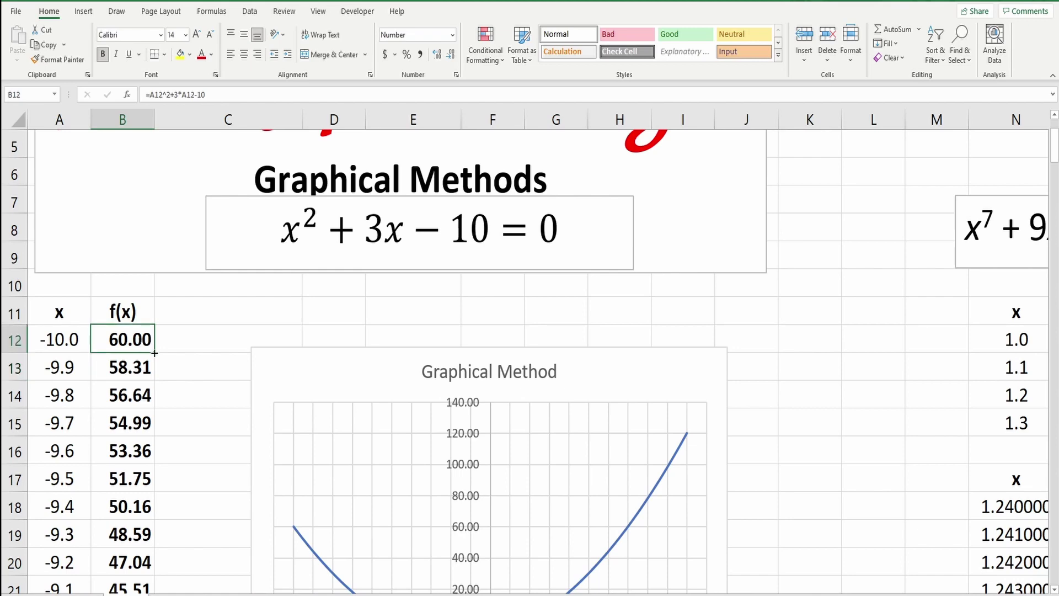
left_click_drag(155, 353, 141, 546)
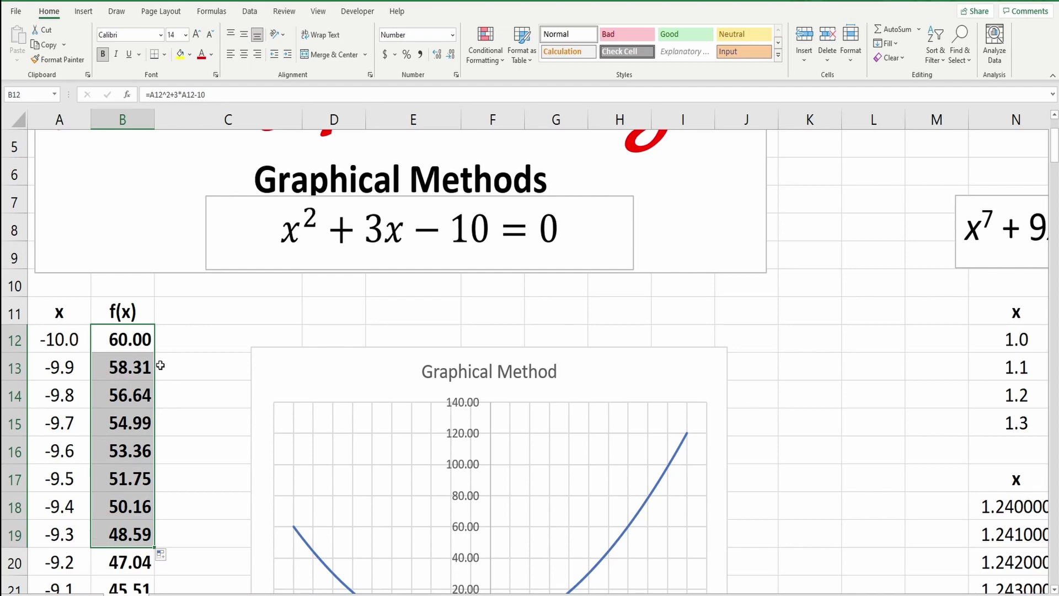
scroll(160, 365, "down", 1)
left_click(182, 321)
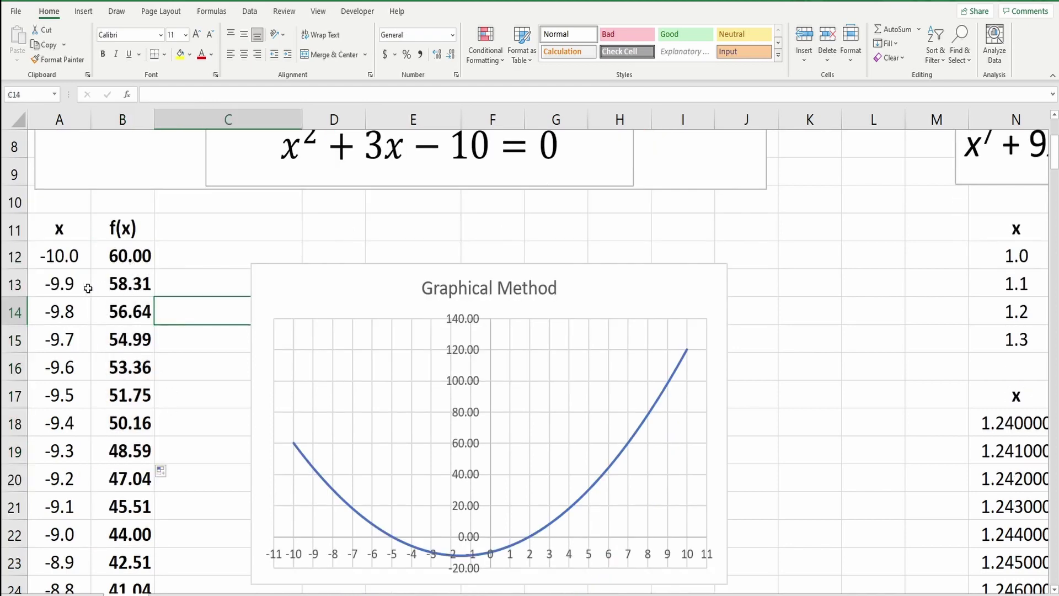
Select the x and f(x) data range A12:B39.
left_click_drag(61, 257, 111, 382)
left_click_drag(58, 257, 149, 585)
scroll(197, 393, "up", 6)
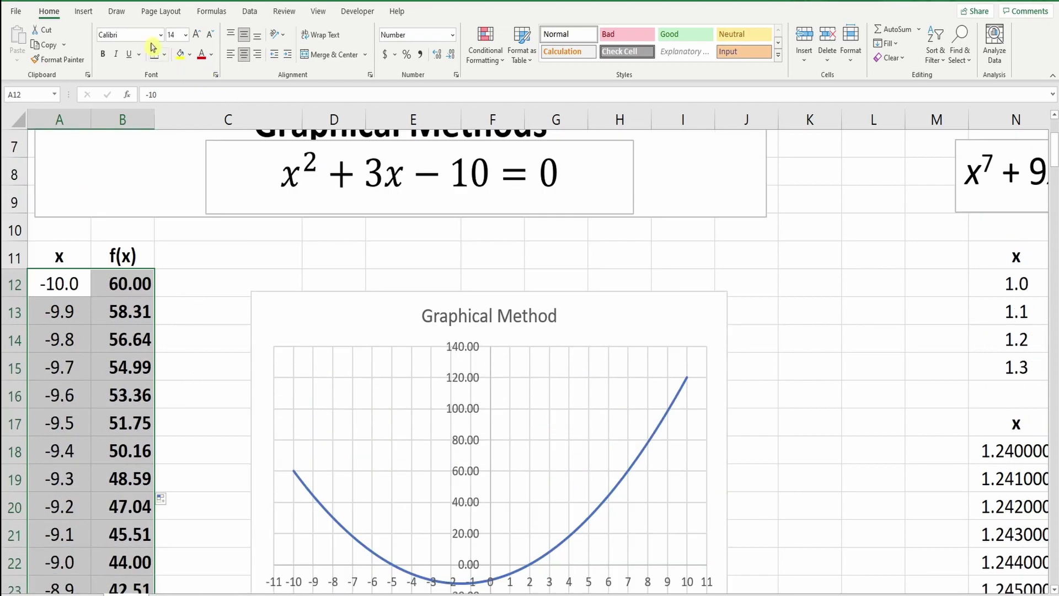
left_click(219, 259)
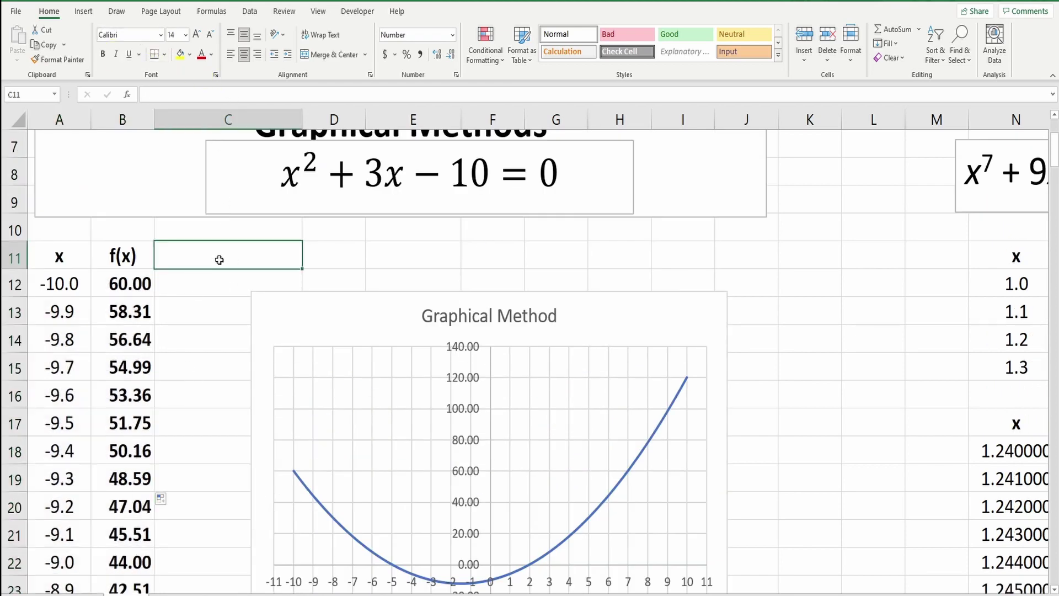
Look through the Insert Scatter chart choices, then switch to the Draw tab's pens.
left_click(81, 17)
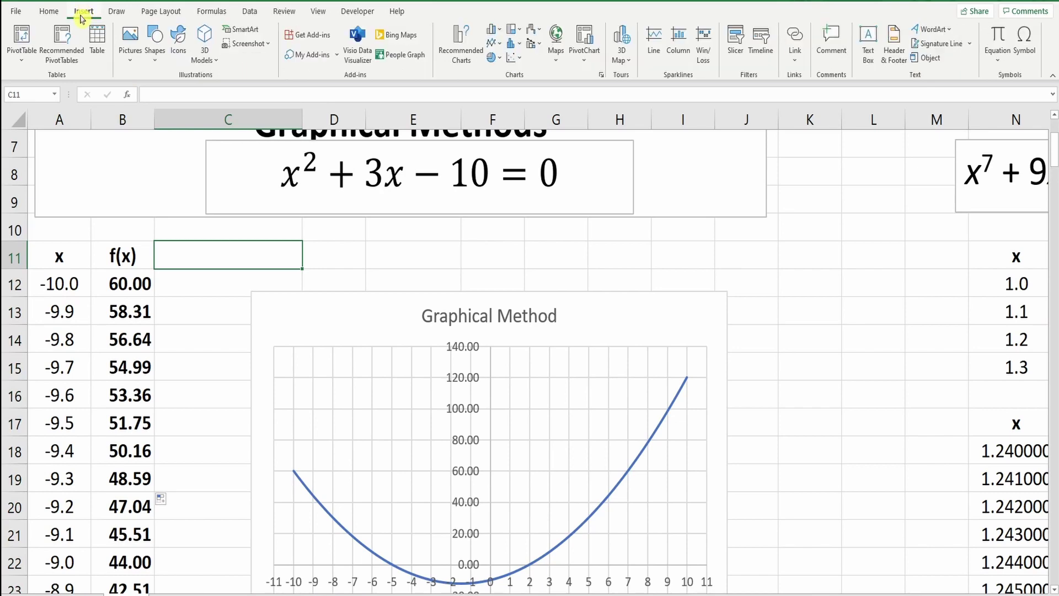
left_click(517, 59)
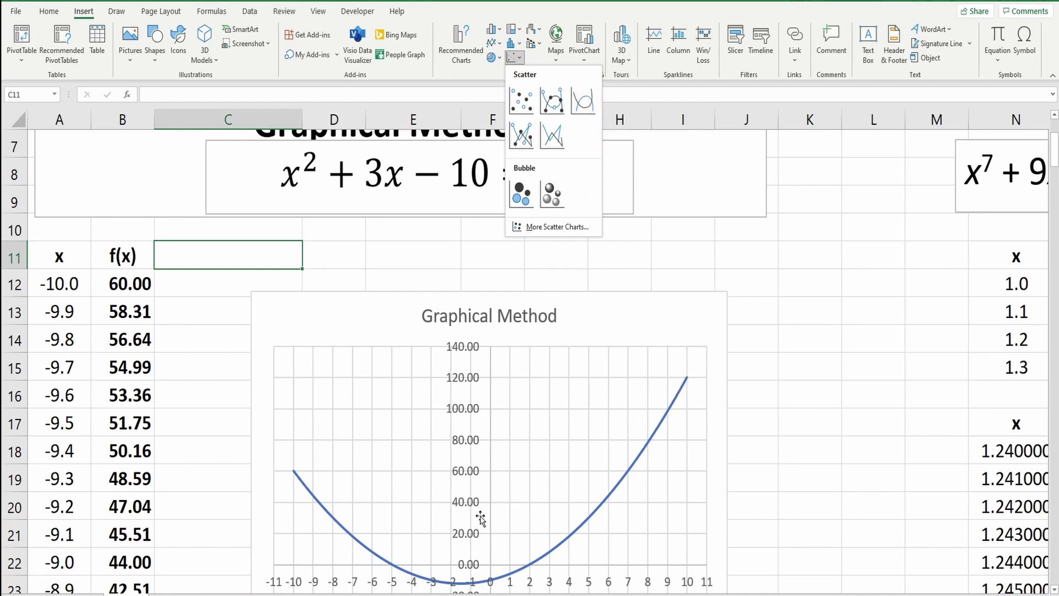
scroll(503, 425, "down", 1)
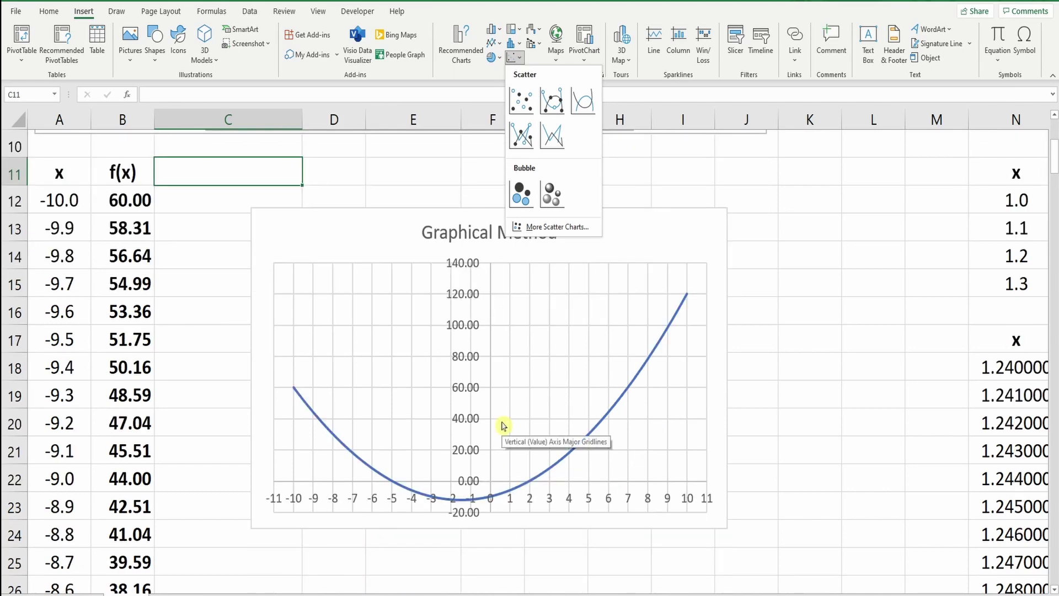
scroll(503, 426, "up", 1)
scroll(582, 466, "down", 1)
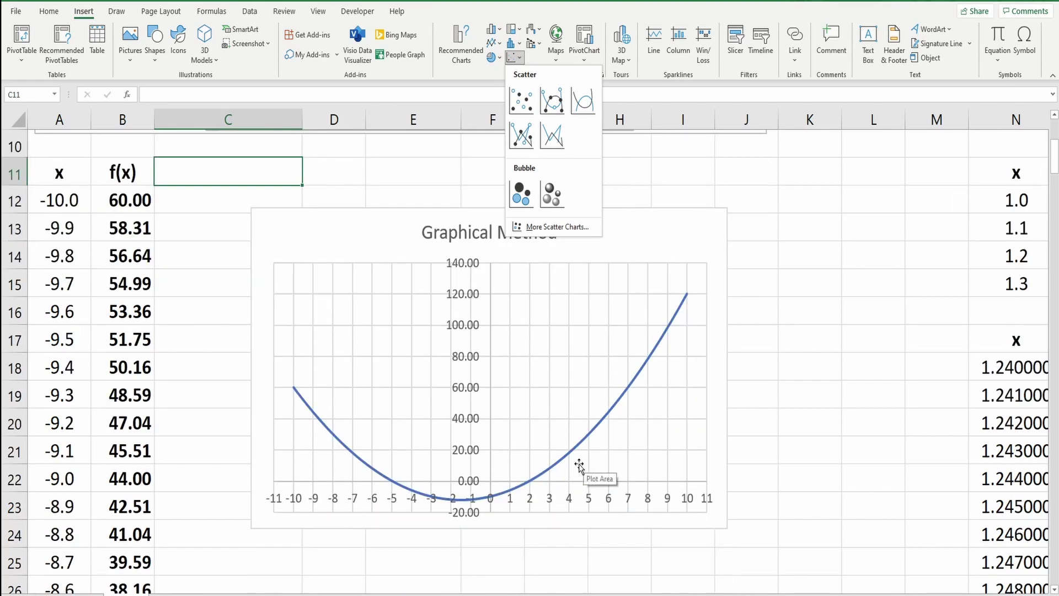
left_click(119, 13)
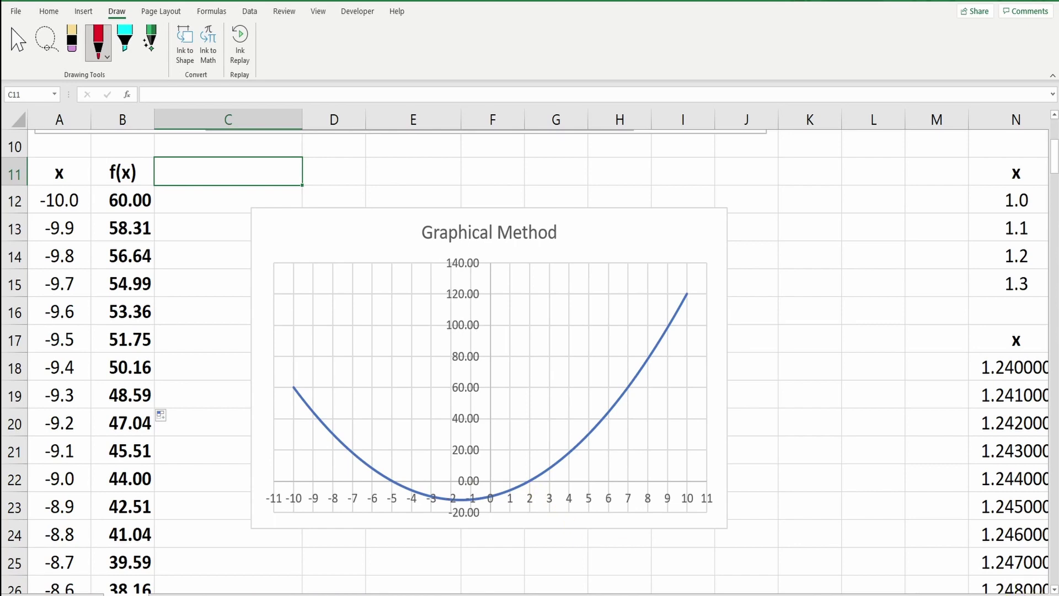
Mark the parabola's zero crossings at x = 2 and x = -5 with thick red dots.
scroll(751, 497, "up", 3, "ctrl")
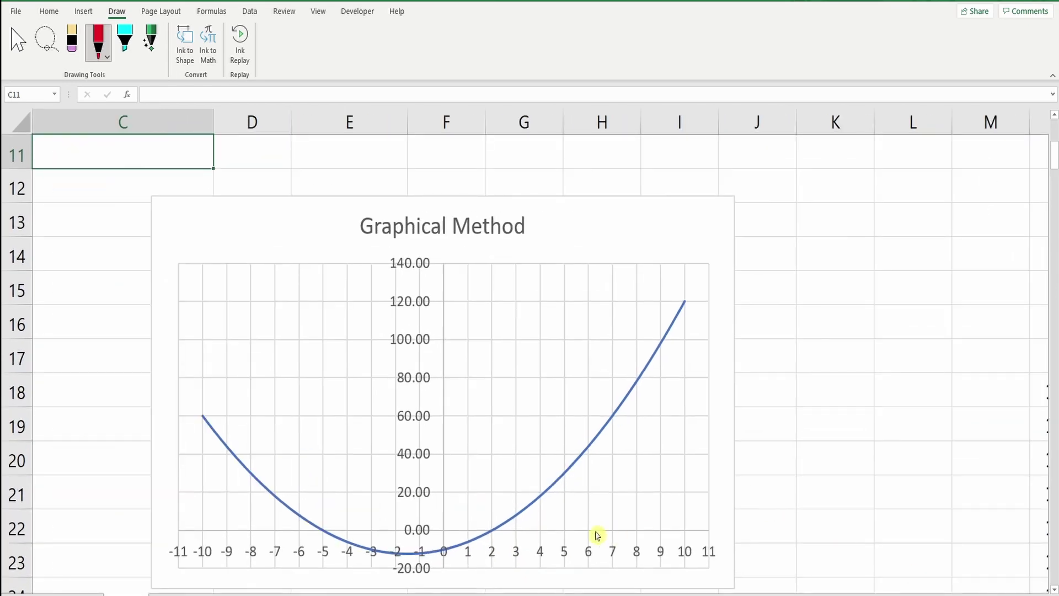
left_click(491, 529)
left_click(107, 57)
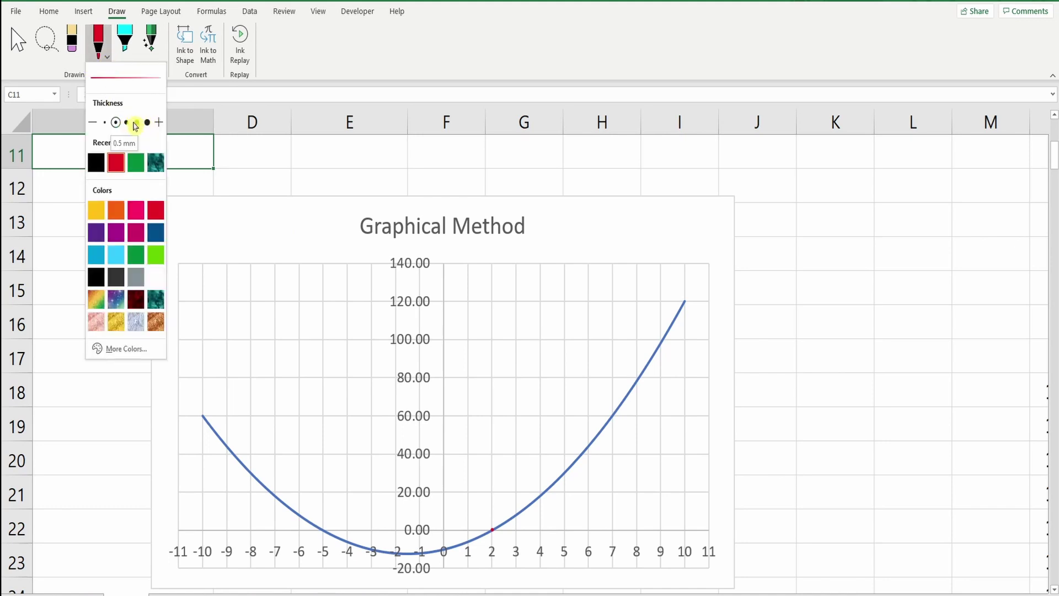
left_click(137, 122)
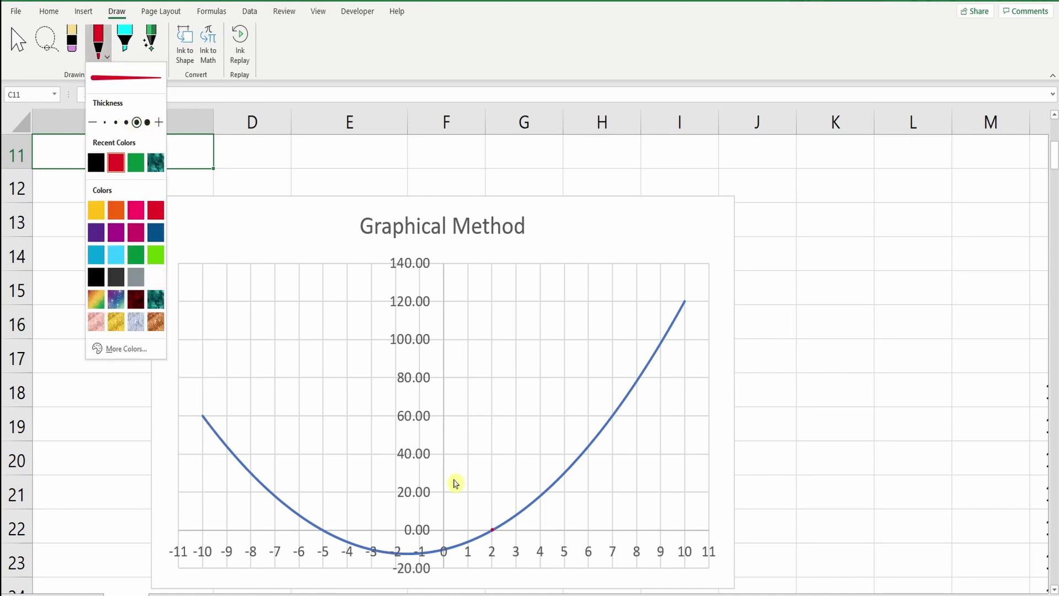
left_click(494, 532)
left_click(493, 529)
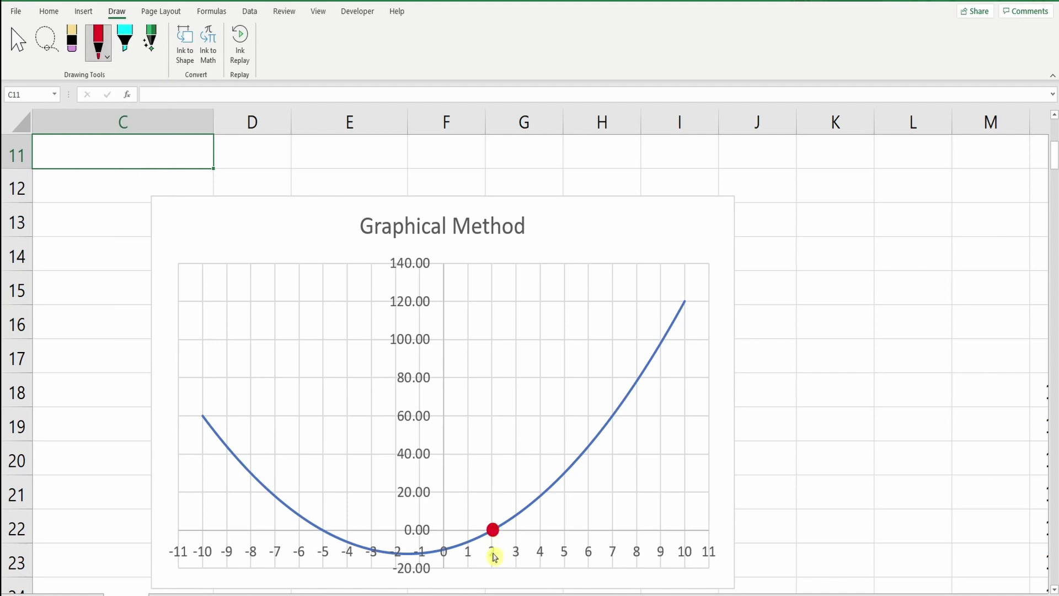
left_click(323, 530)
Exit inking with the Select tool and zoom in on the x⁷+9x⁵−13x−17=0 table.
scroll(530, 351, "down", 5)
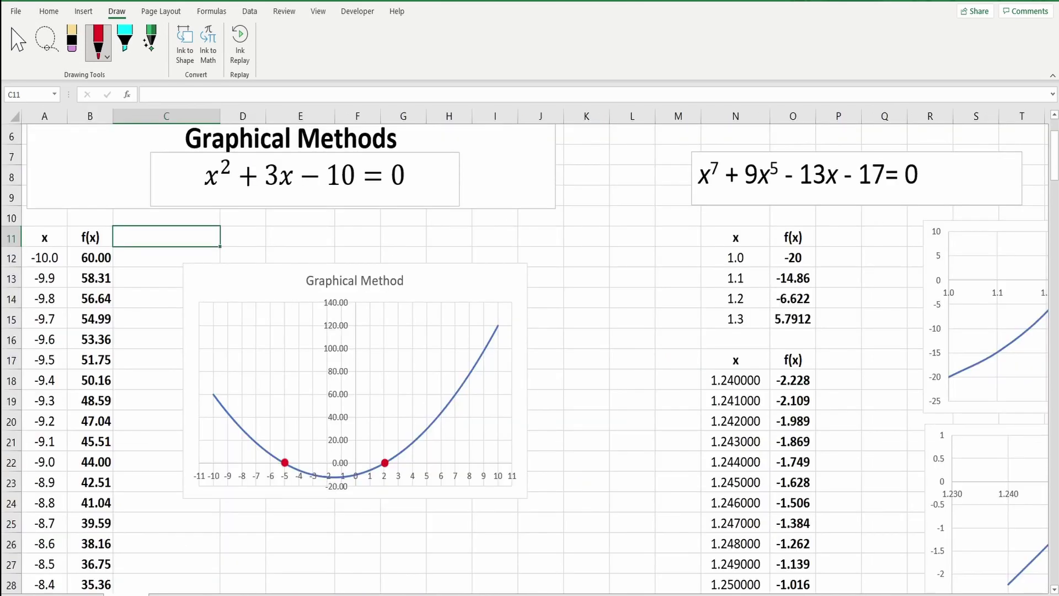
scroll(529, 350, "down", 3)
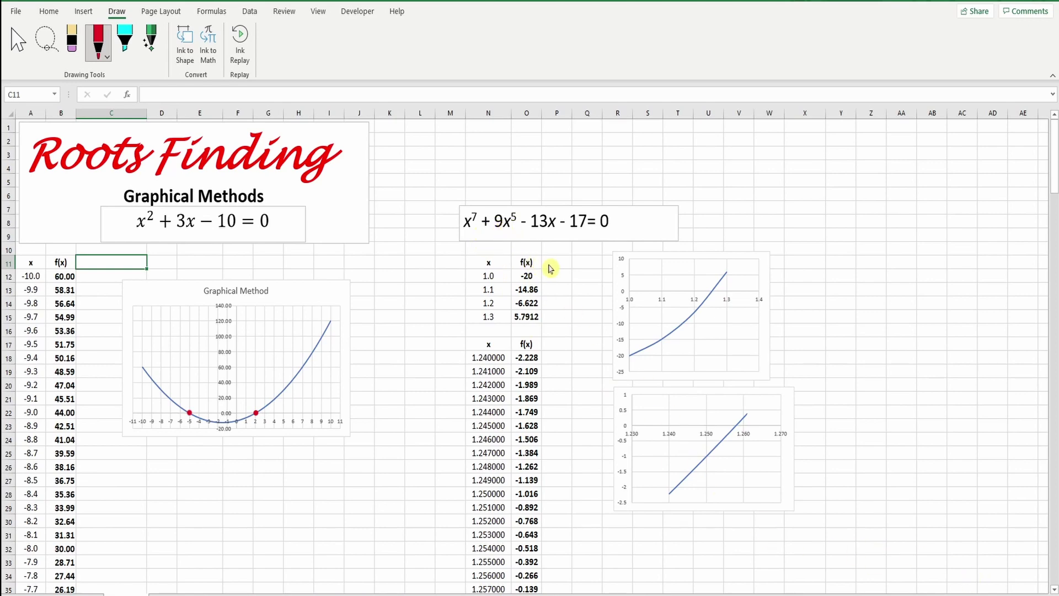
left_click(18, 38)
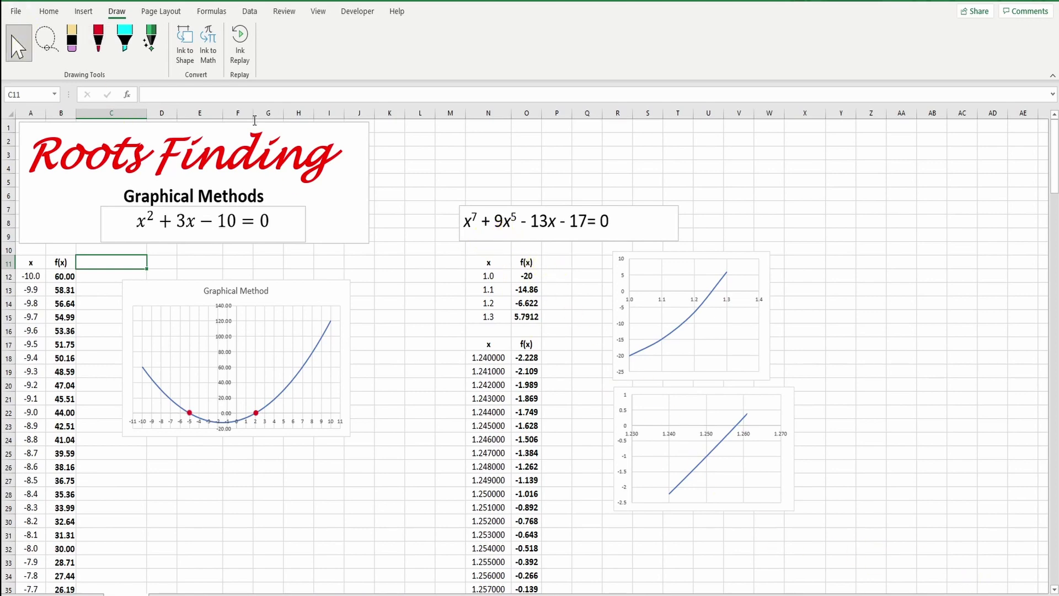
left_click(576, 264)
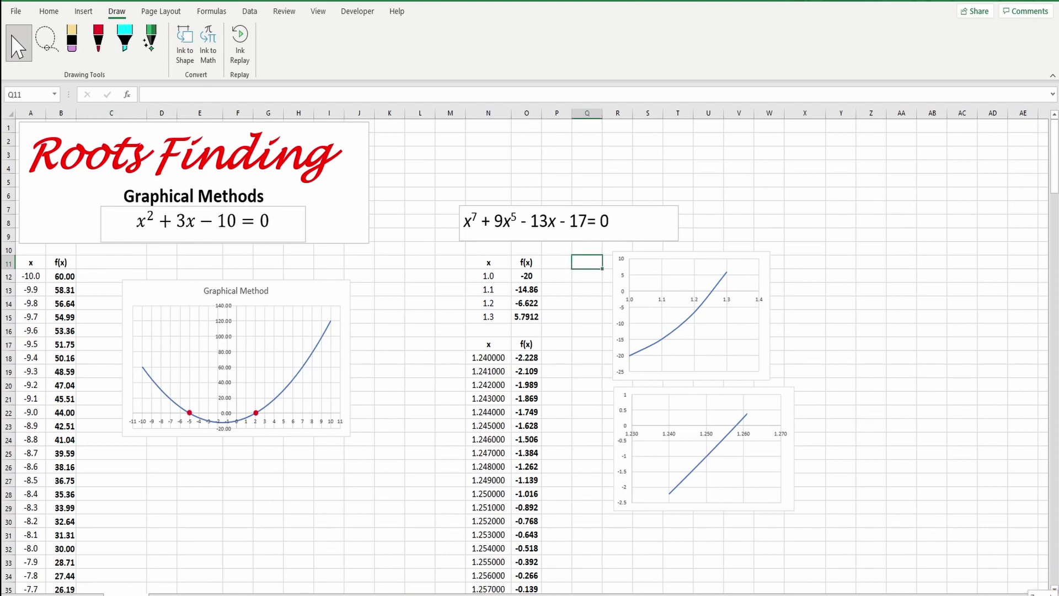
scroll(620, 351, "up", 5, "ctrl")
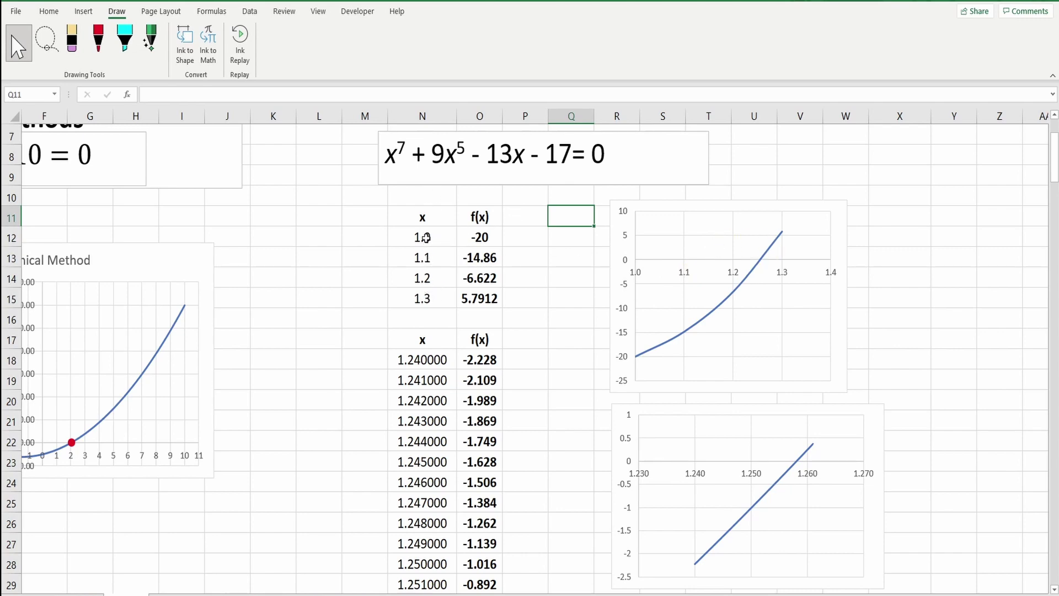
Enter =N12^7+9*N12^5-13*N12-17 in O12, fill to O15, and select N12:O15.
left_click(433, 239)
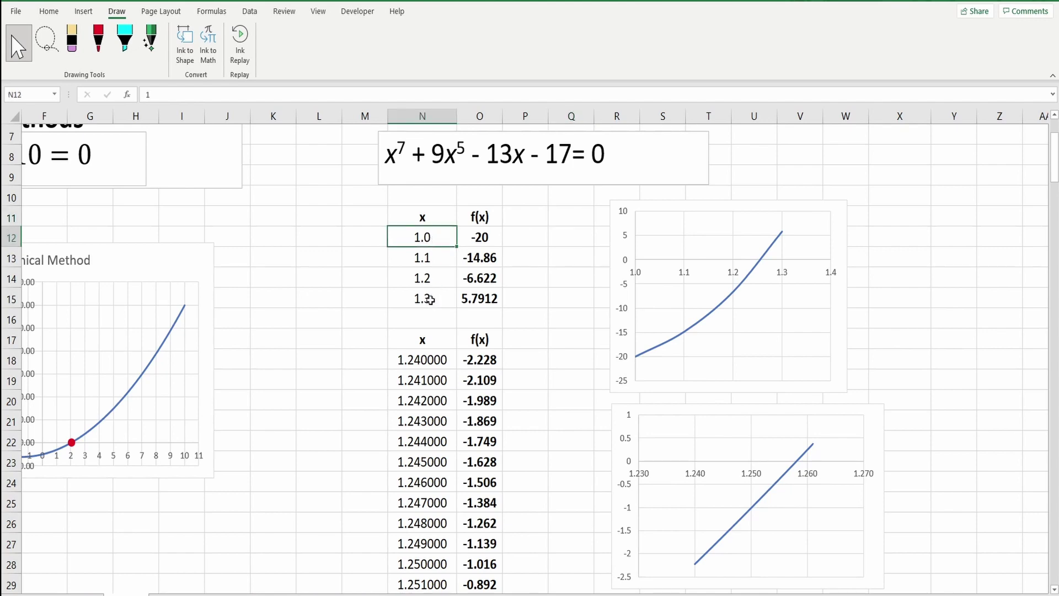
left_click(474, 238)
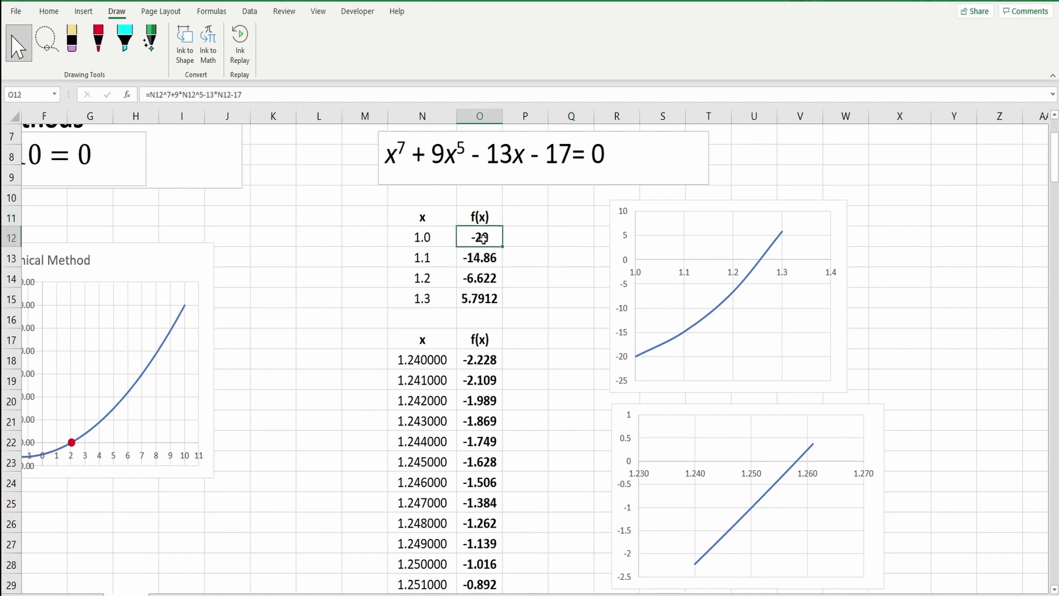
double_click(486, 238)
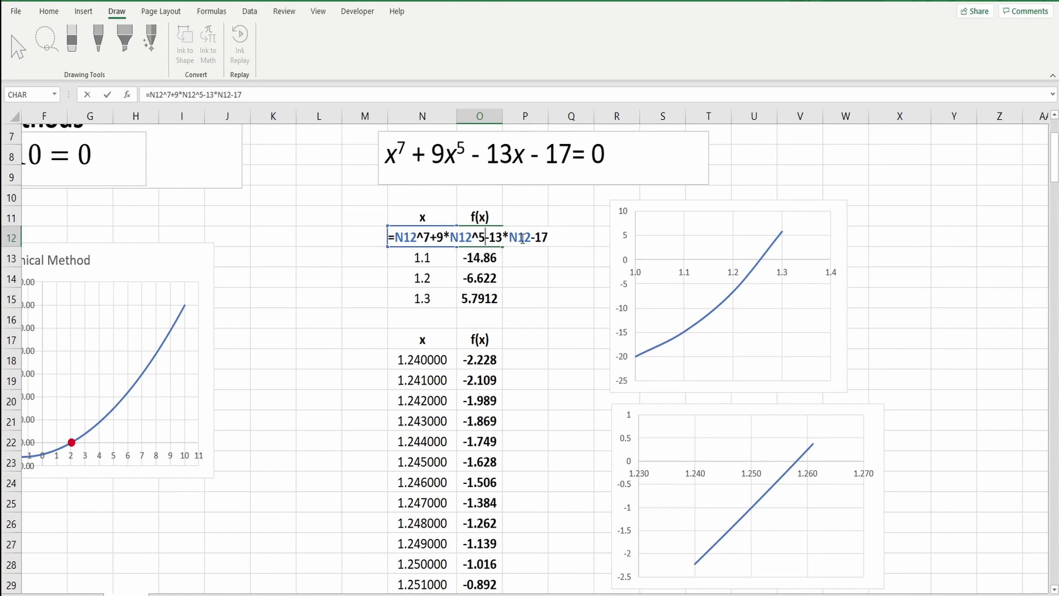
key("ctrl+Return")
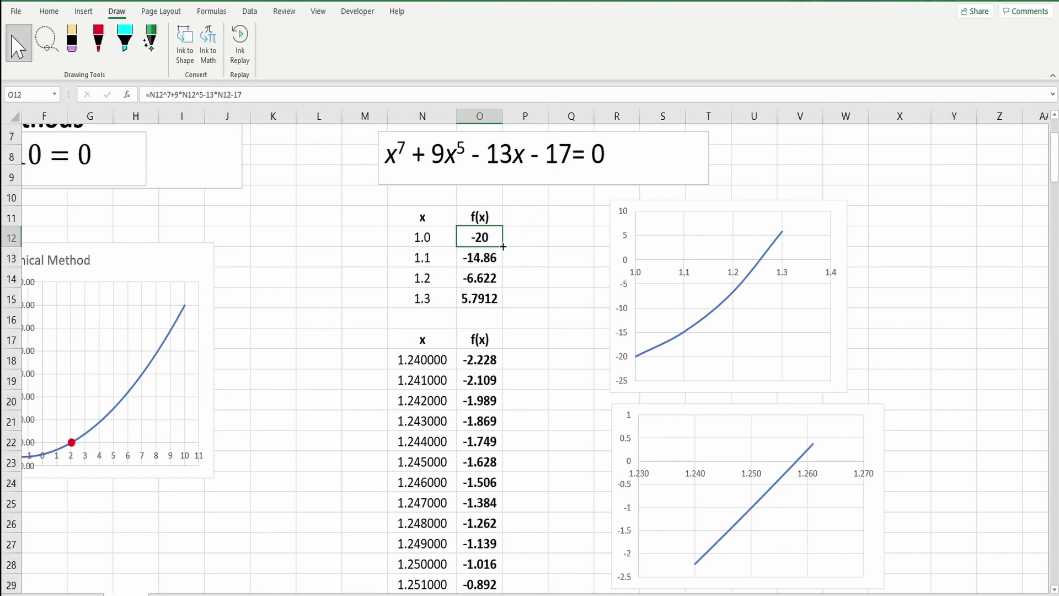
left_click_drag(503, 247, 503, 304)
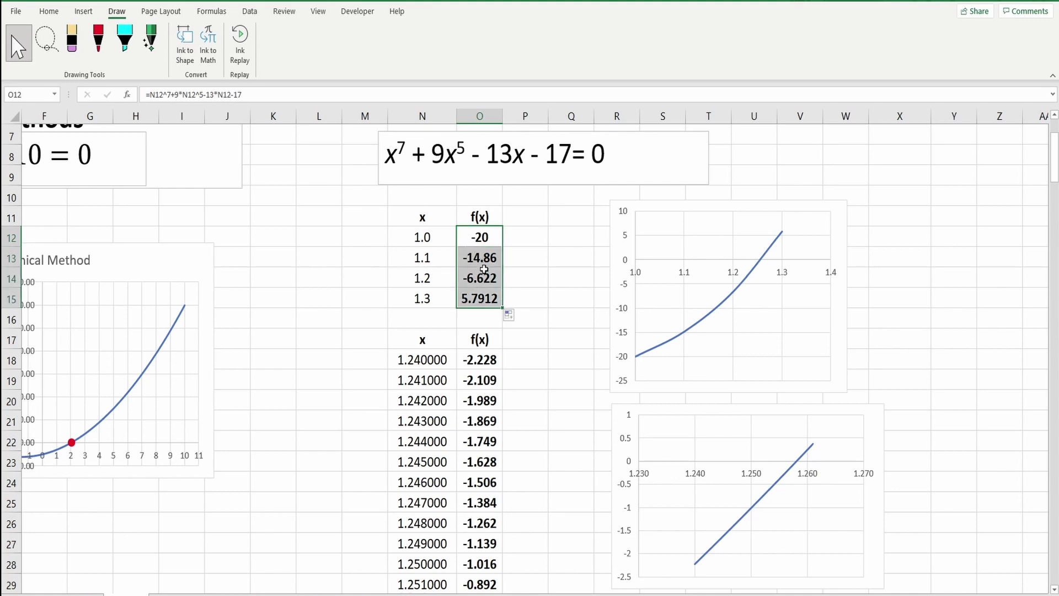
left_click_drag(422, 237, 479, 302)
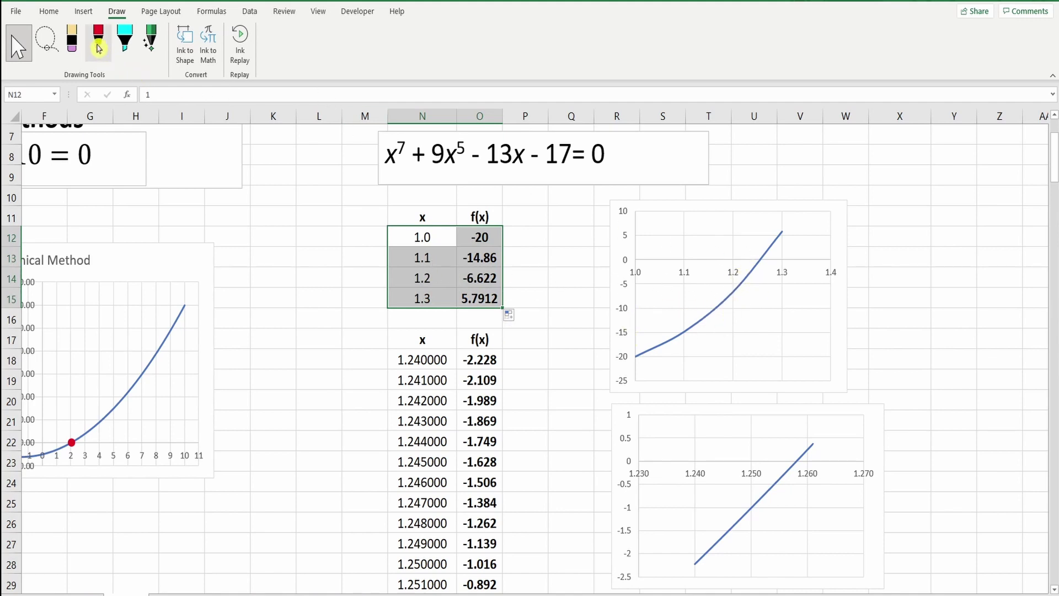
Put red ink dots on both charts' zero crossings just below x = 1.26.
left_click(98, 46)
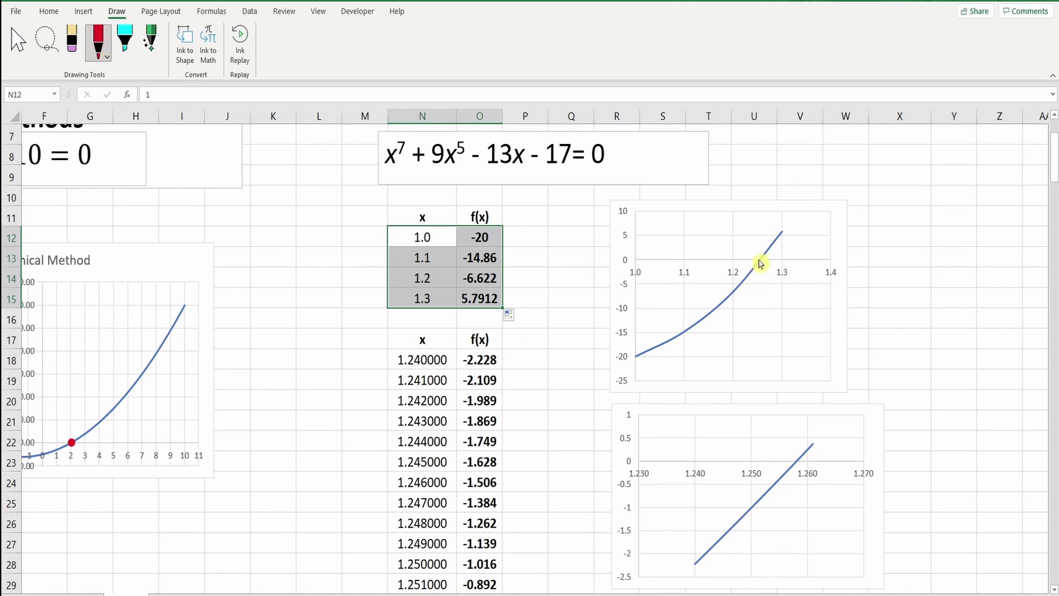
left_click(759, 259)
left_click(19, 41)
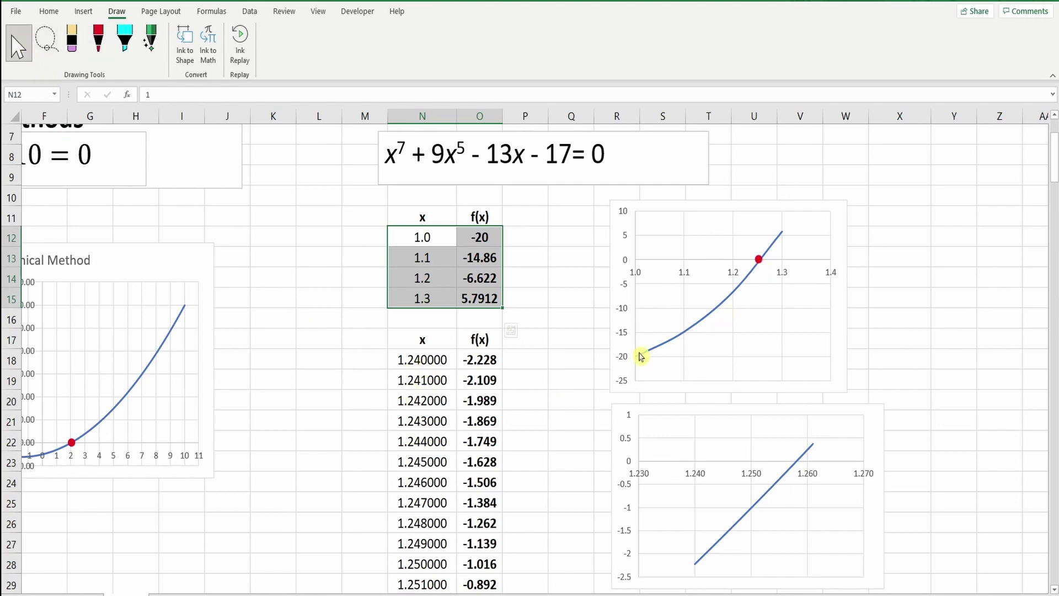
scroll(639, 357, "down", 2)
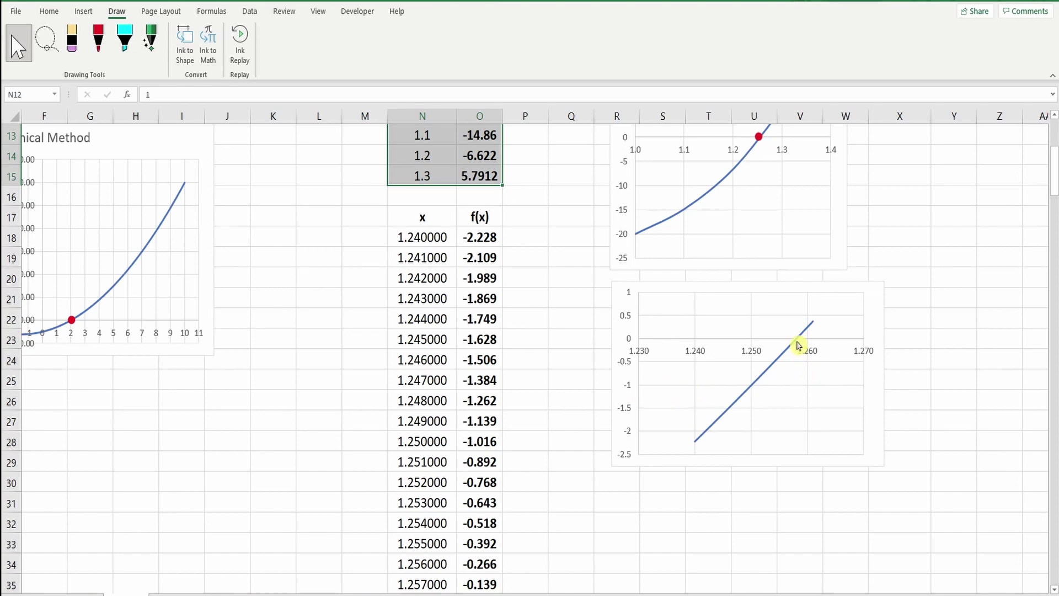
mouse_move(797, 343)
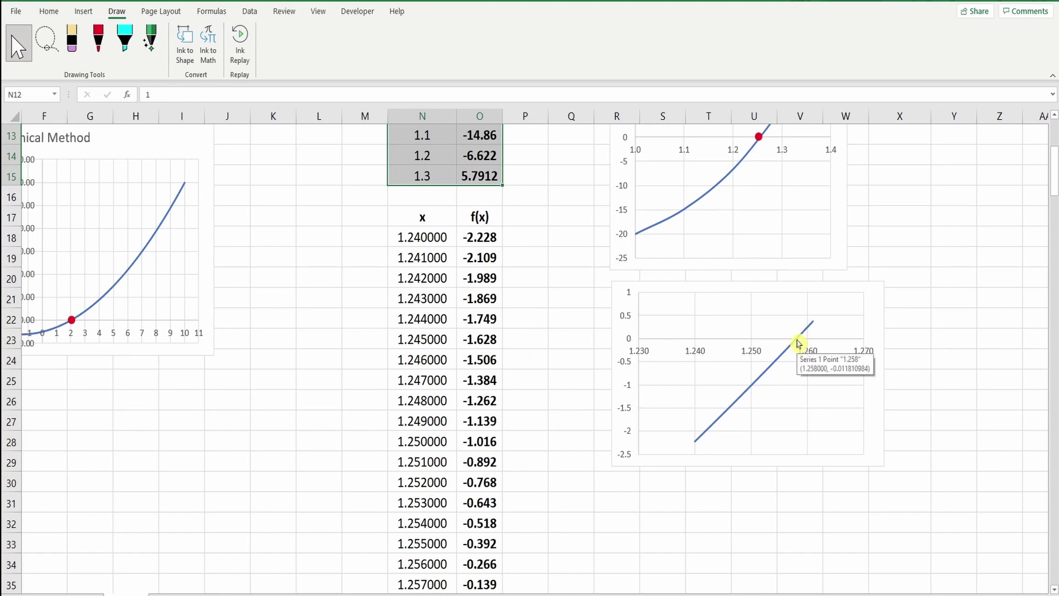
left_click(98, 39)
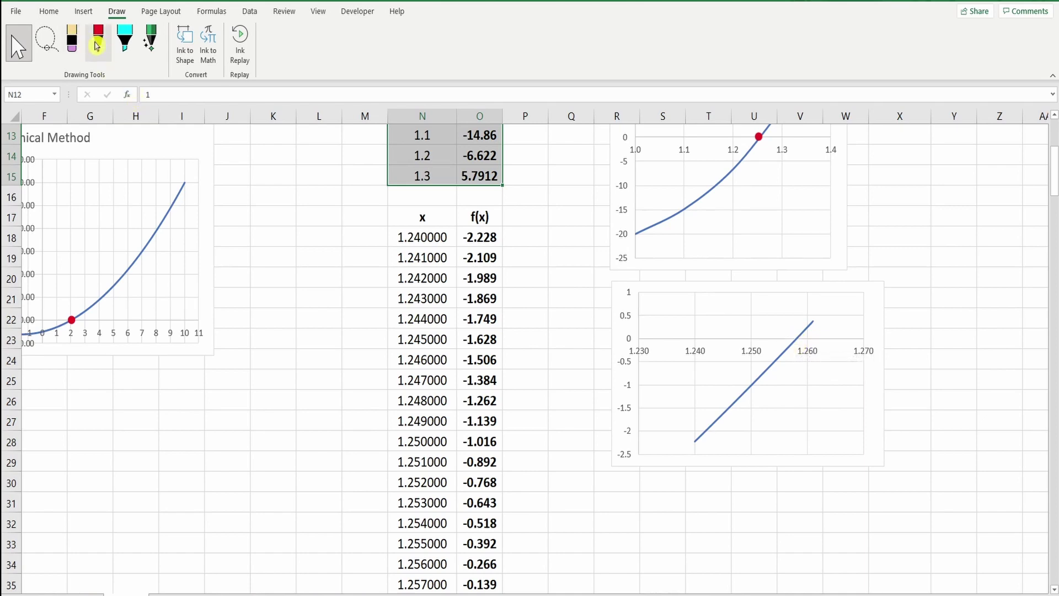
left_click(795, 338)
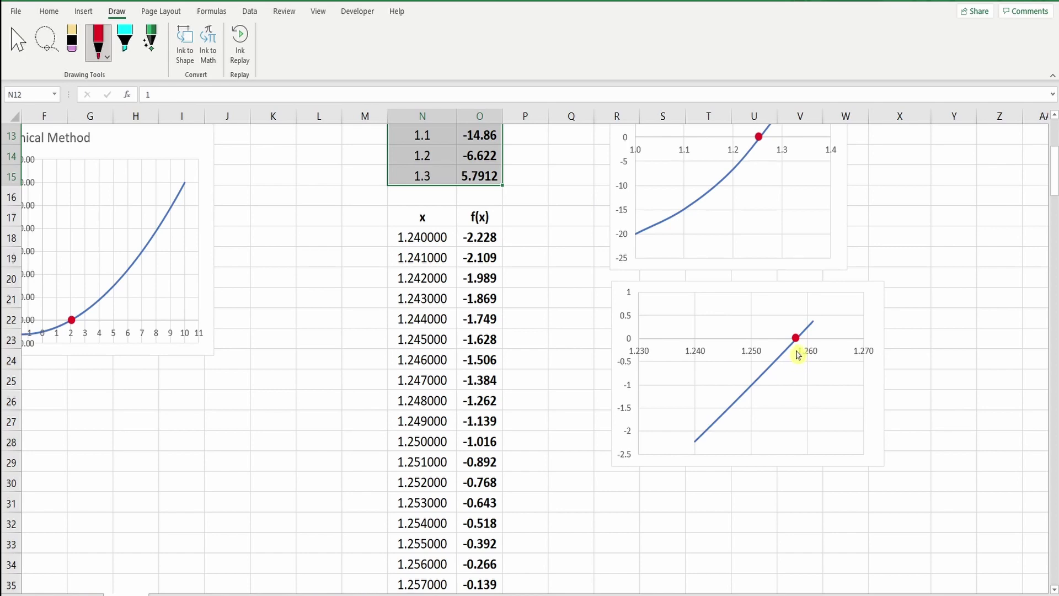
key("ctrl+z")
left_click(795, 338)
Select N36:O37, the x = 1.258 and 1.259 rows with f(x) of −0.012 and 0.1159.
left_click(18, 42)
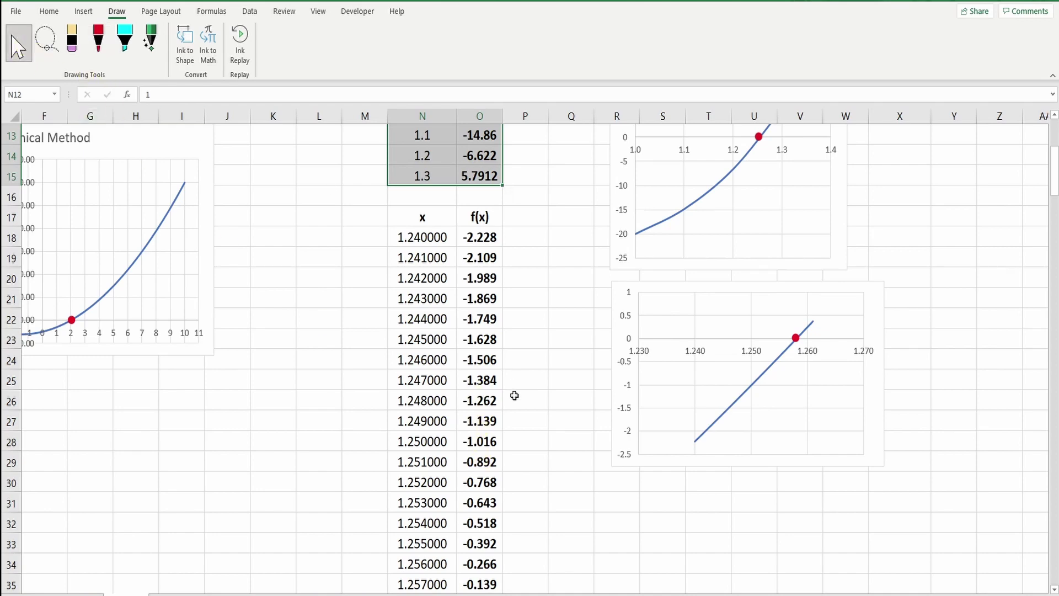
scroll(513, 385, "down", 3)
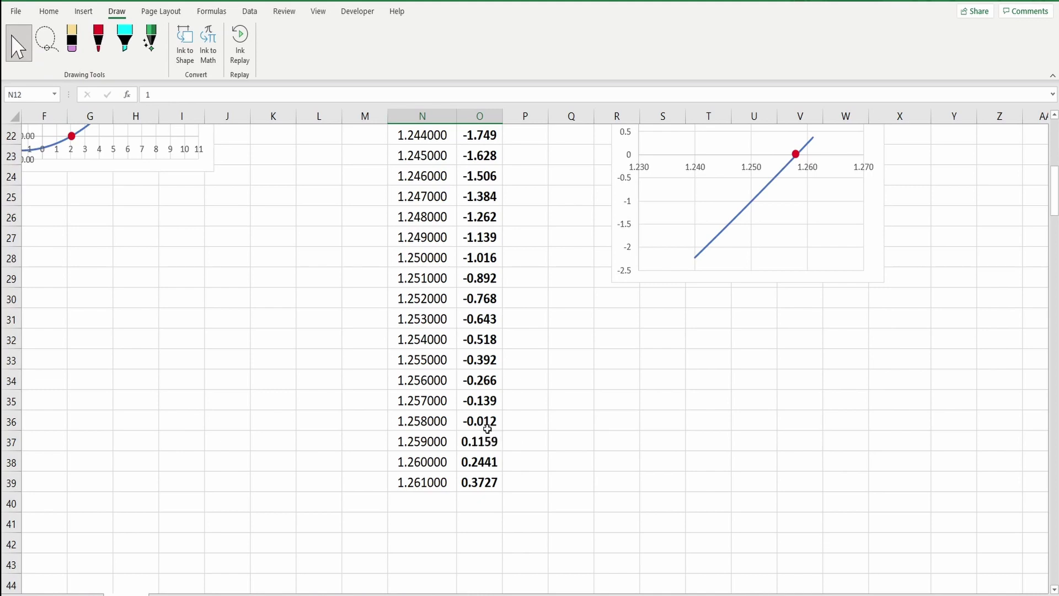
left_click(435, 424)
left_click_drag(436, 424, 436, 441)
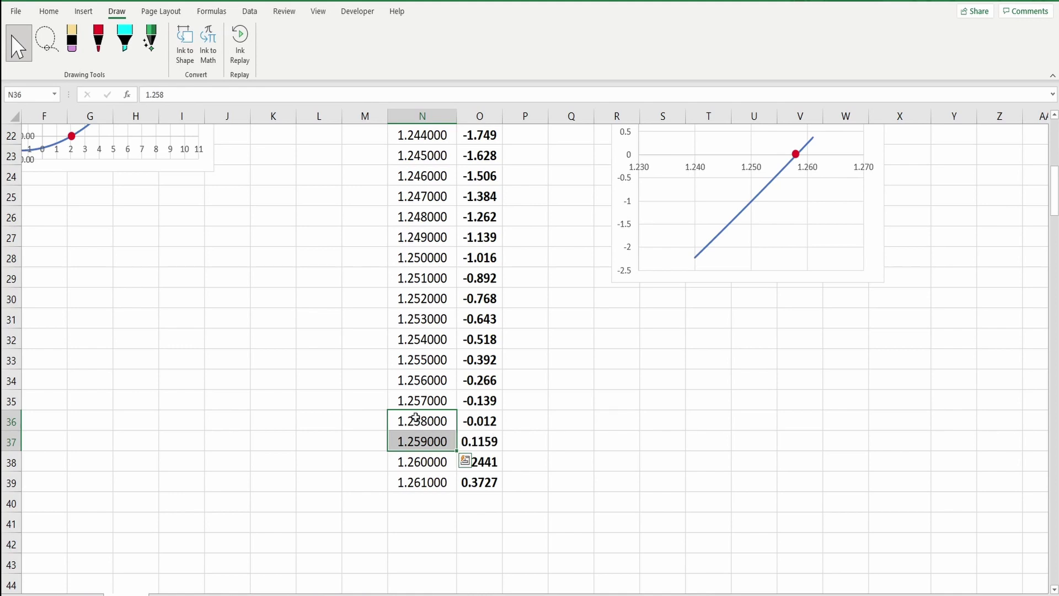
left_click_drag(422, 421, 476, 442)
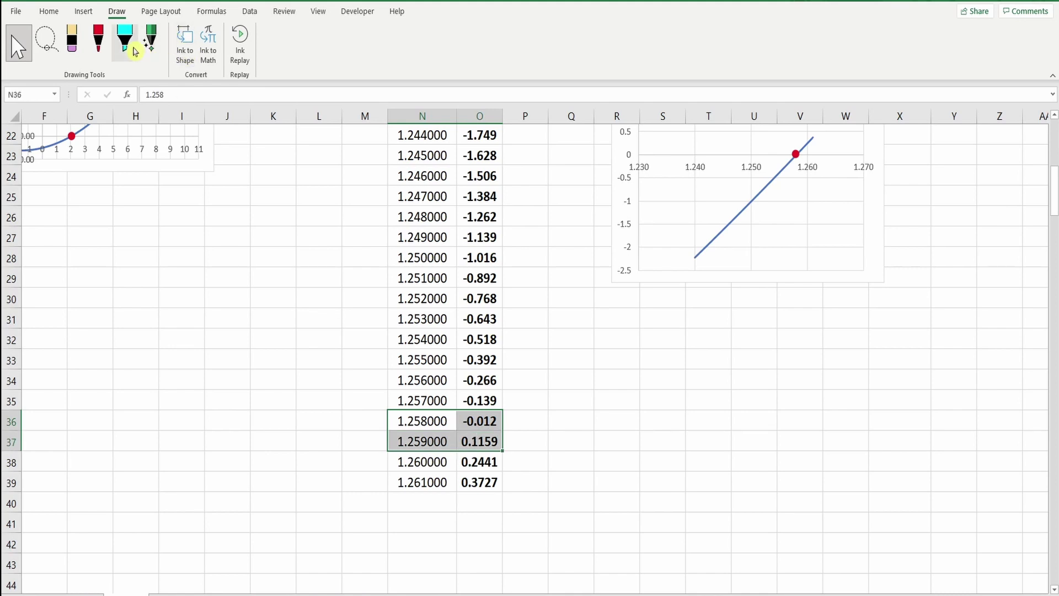
left_click(48, 11)
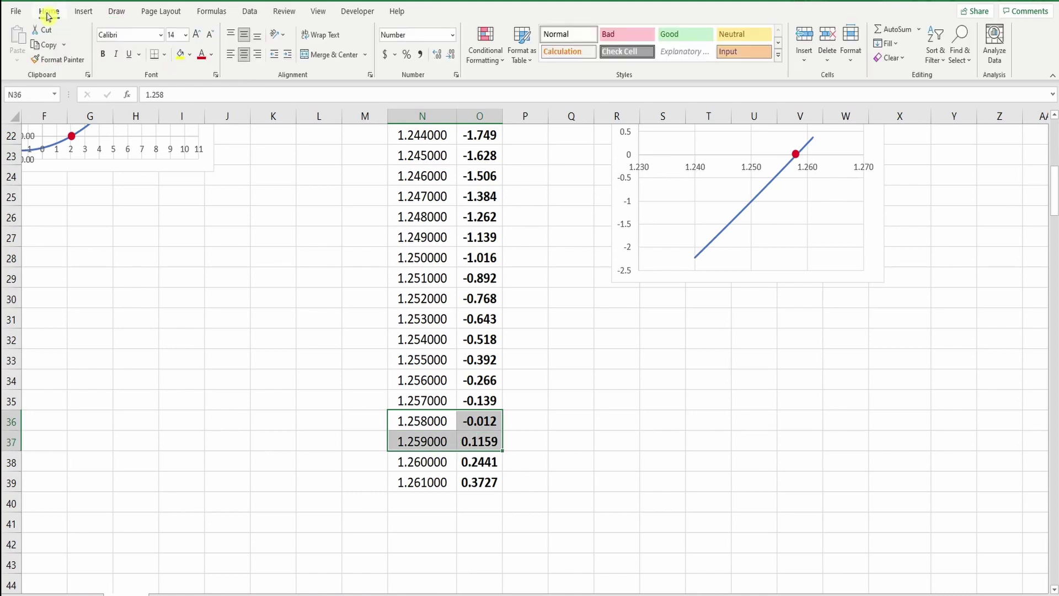
Shade the rows yellow, then inspect E12's =C12^7+9*C12^5-13*C12-17 on the Trial and Error sheet.
left_click(182, 55)
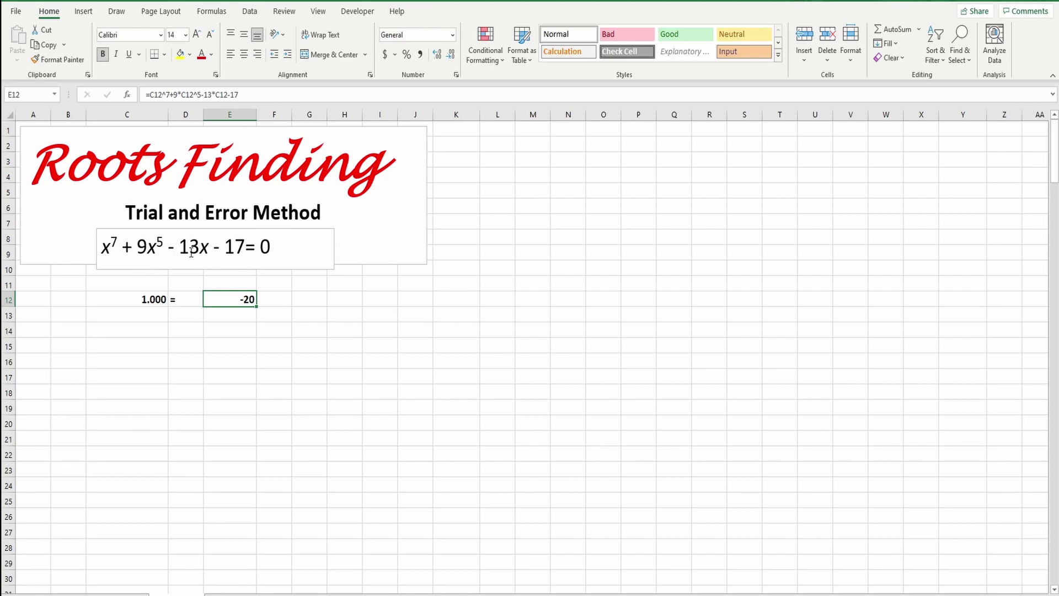
left_click(154, 299)
left_click(221, 300)
double_click(226, 302)
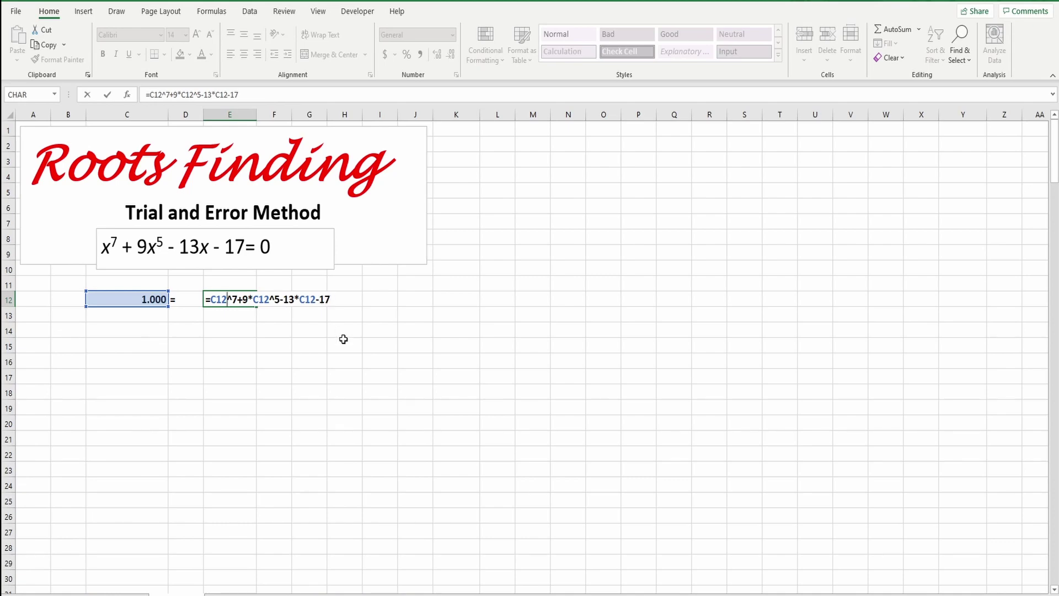
key("ctrl+Return")
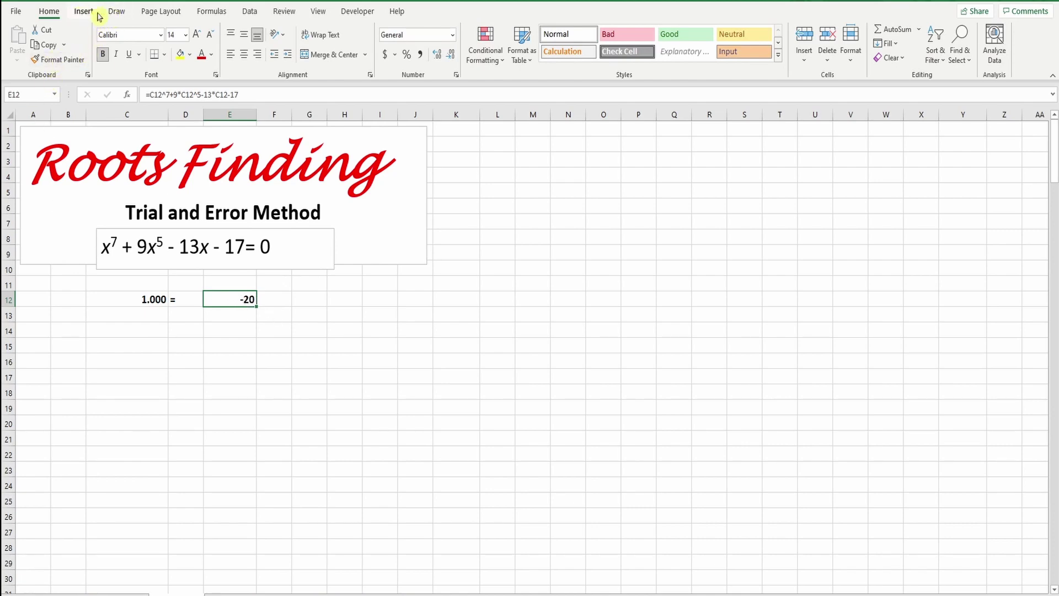
Draw a red ink dot representing the root.
left_click(116, 13)
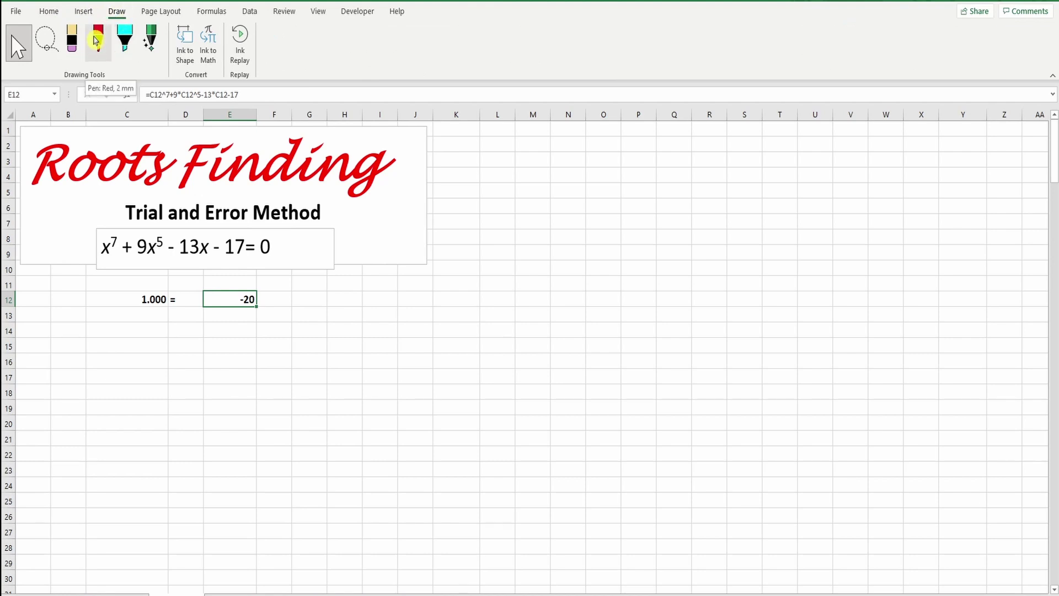
left_click(100, 47)
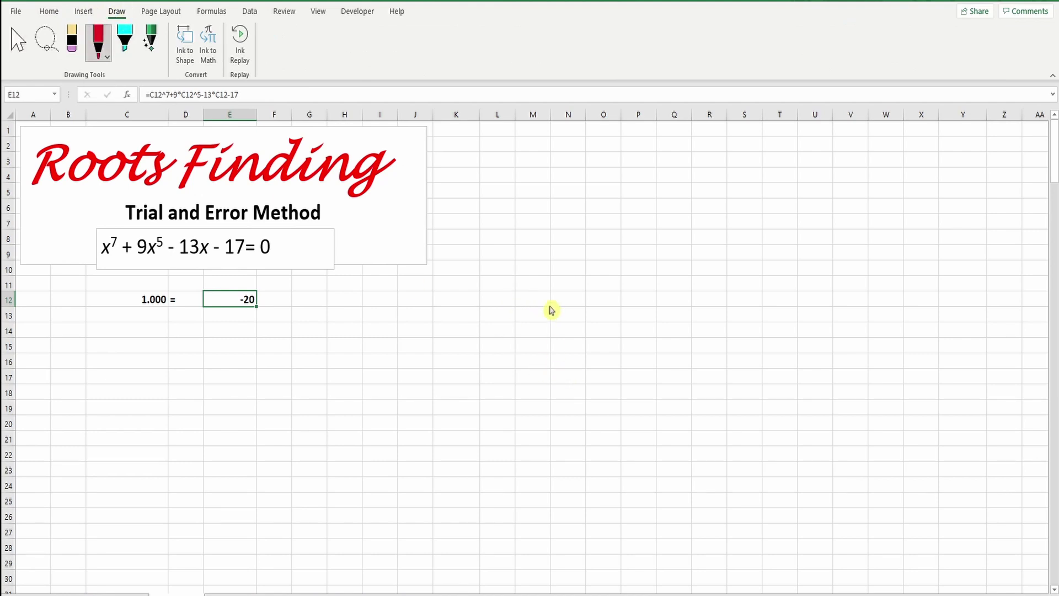
mouse_move(549, 305)
left_mouse_down()
mouse_move(546, 326)
mouse_move(555, 317)
left_mouse_up()
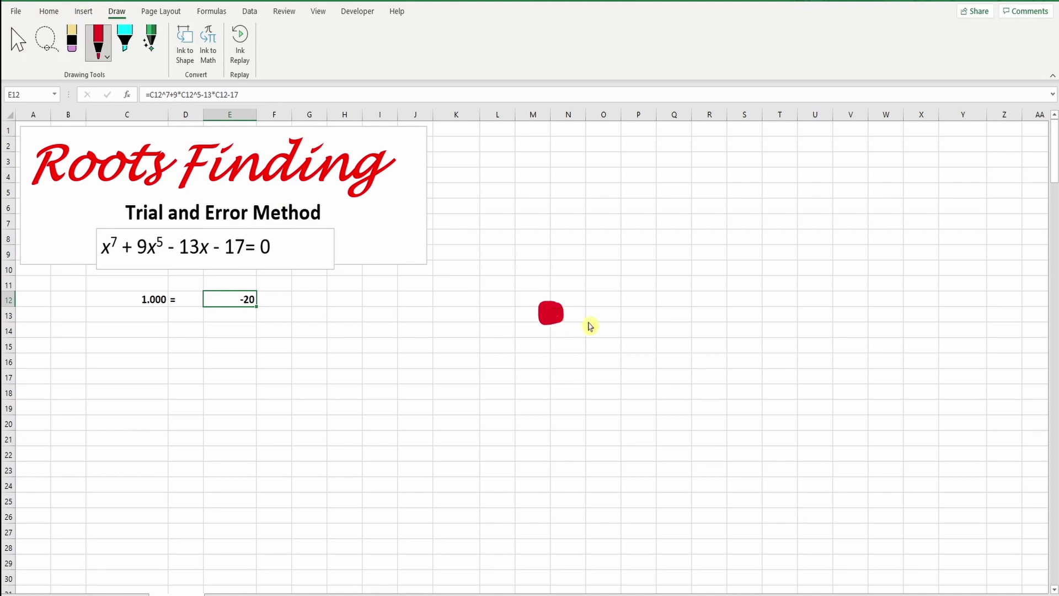
With a thinner green pen, draw arrows labelled − and + converging on the red dot.
left_click(106, 57)
left_click(127, 122)
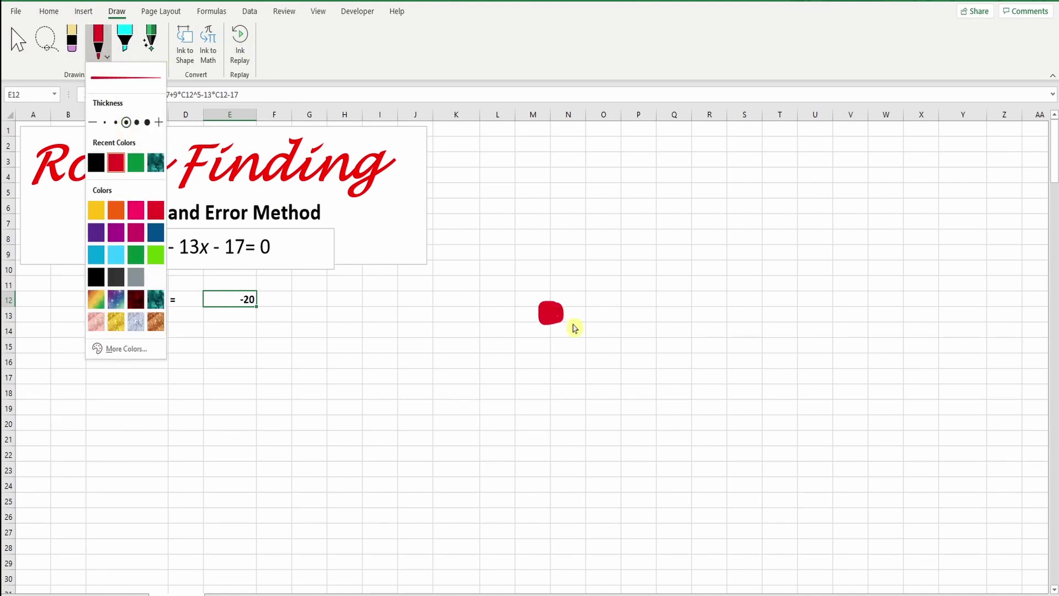
left_click(136, 163)
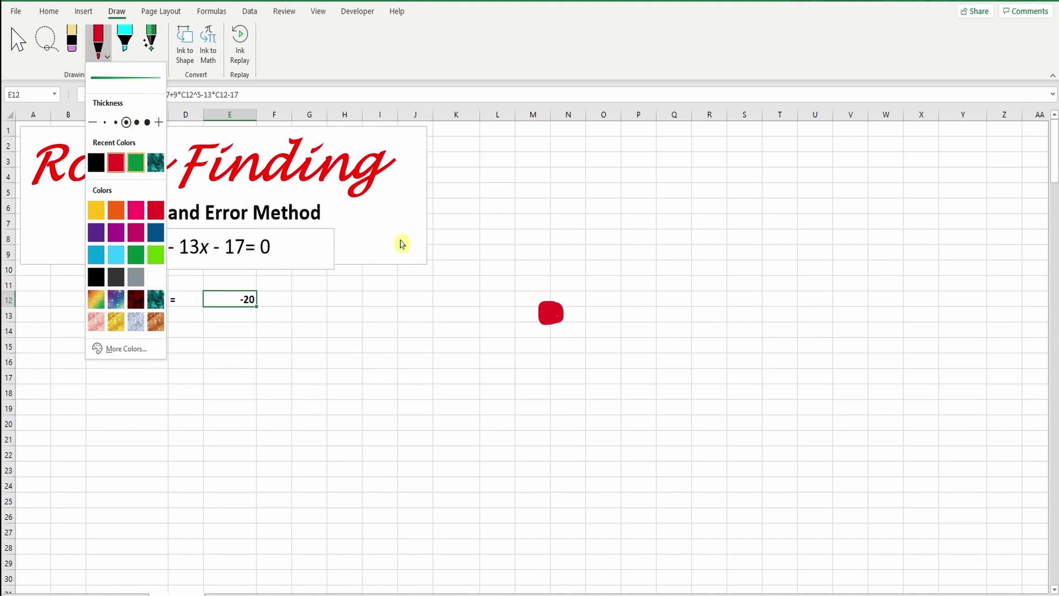
left_click(628, 319)
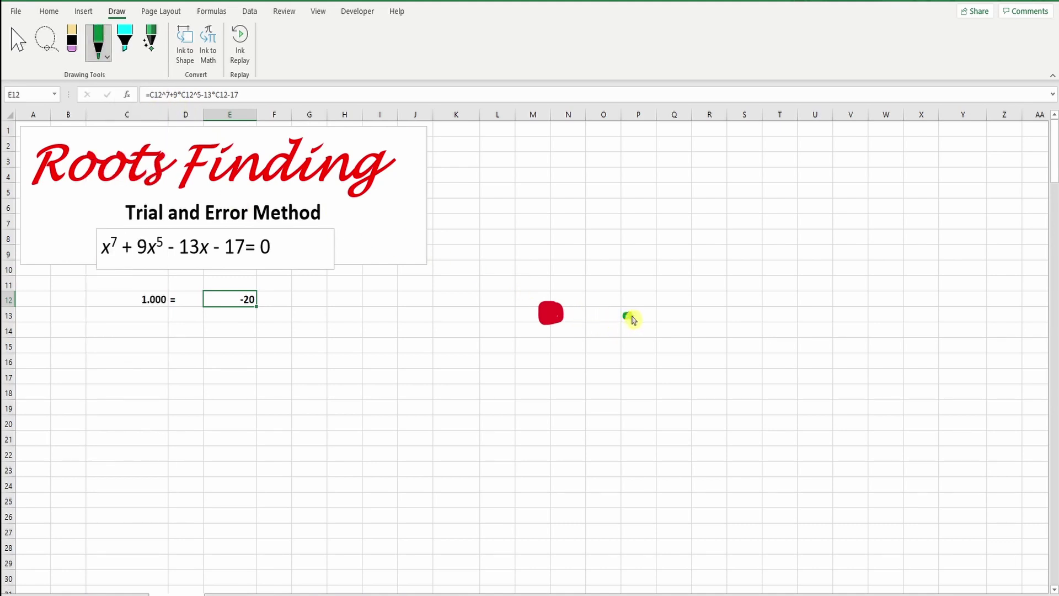
mouse_move(631, 298)
left_mouse_down()
mouse_move(574, 292)
mouse_move(586, 284)
mouse_move(580, 302)
left_mouse_up()
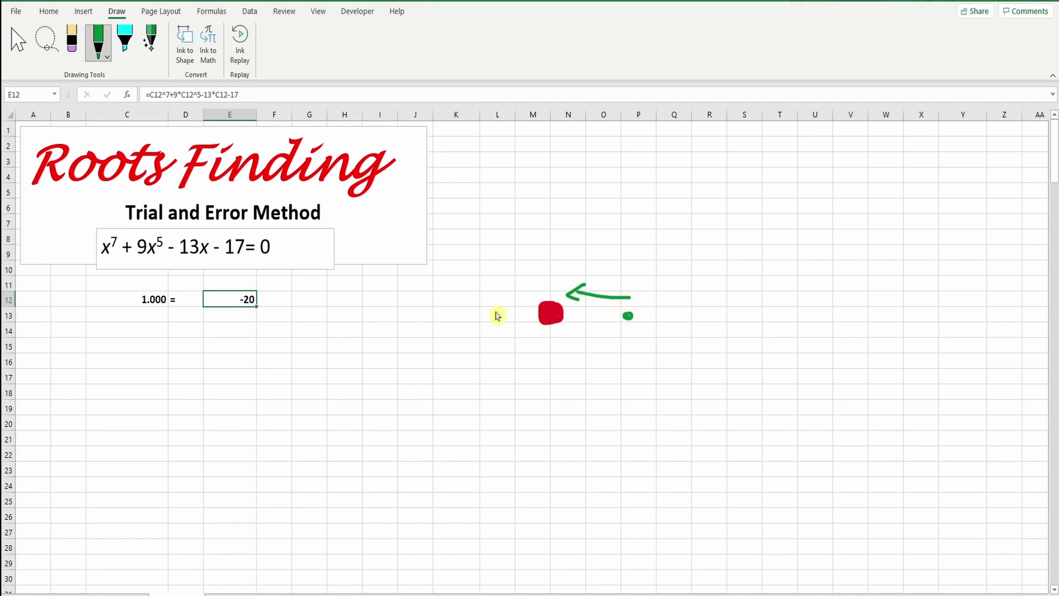
left_click_drag(469, 315, 468, 312)
mouse_move(622, 344)
left_mouse_down()
mouse_move(639, 344)
mouse_move(632, 353)
left_mouse_up()
left_click_drag(465, 344, 474, 345)
left_click_drag(471, 289, 523, 298)
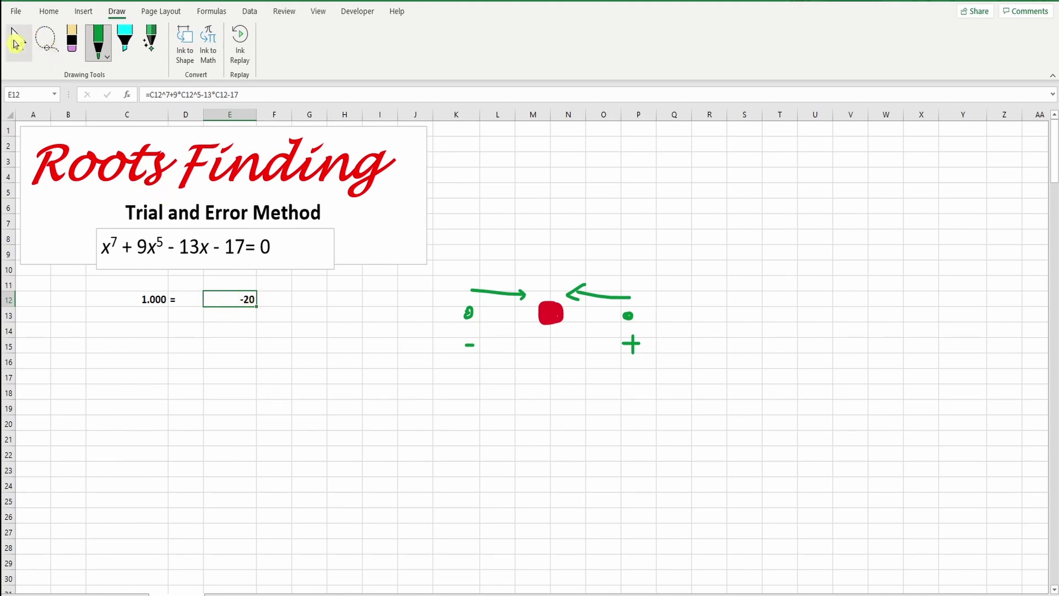
Try trial x values 1.5, 1.3, 1.2 and 1.25 in C12.
left_click(15, 44)
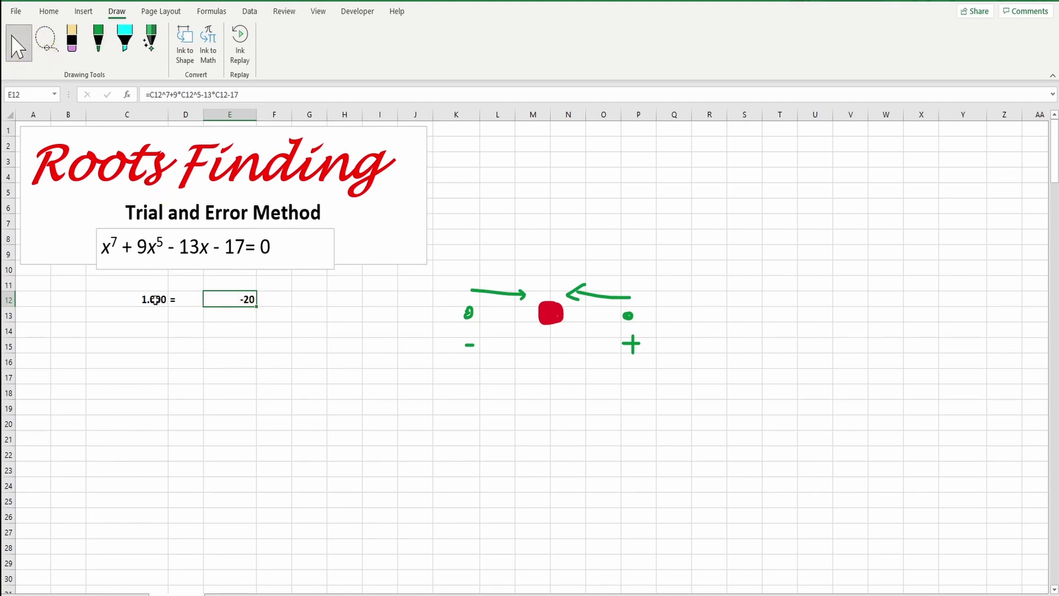
left_click(155, 300)
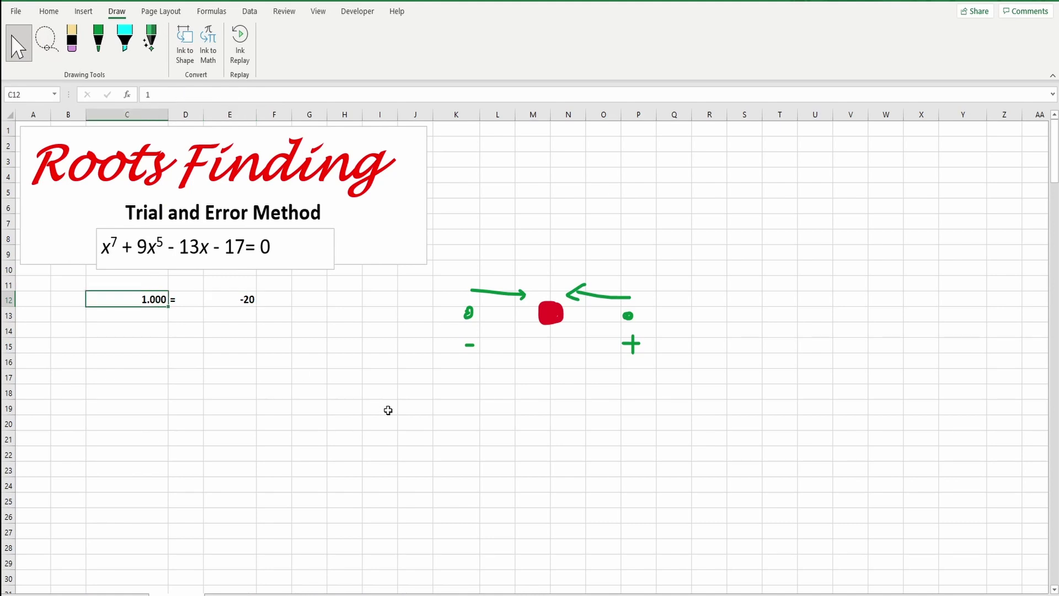
key("F2")
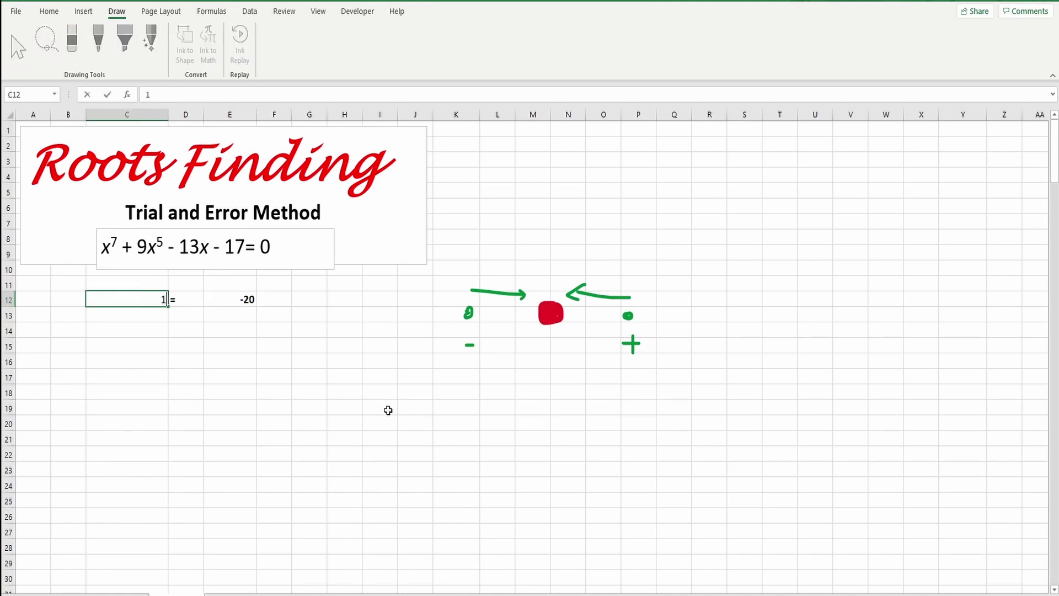
type(".5")
key("Return")
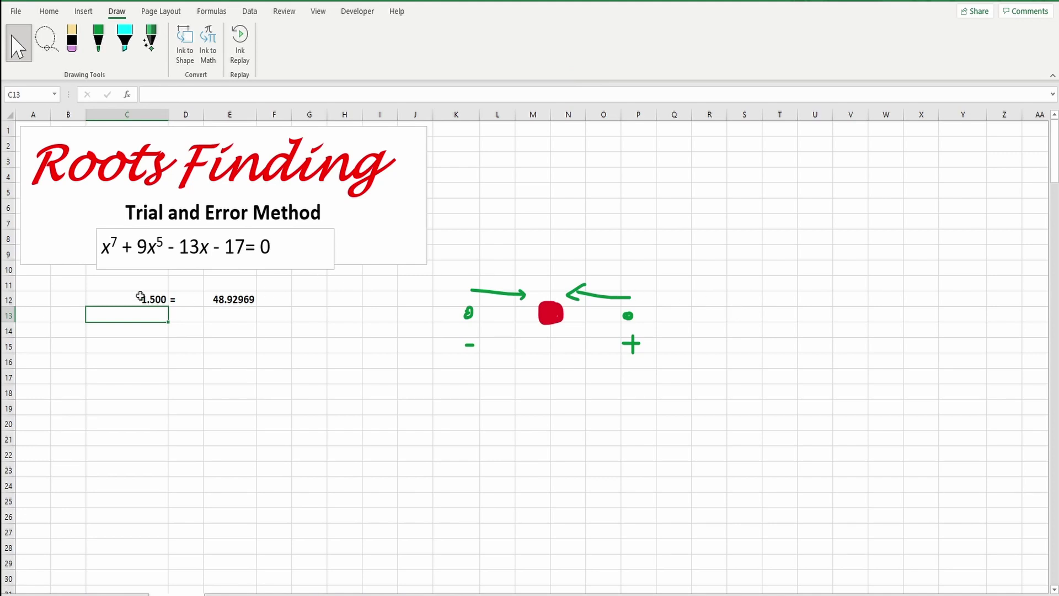
left_click(145, 301)
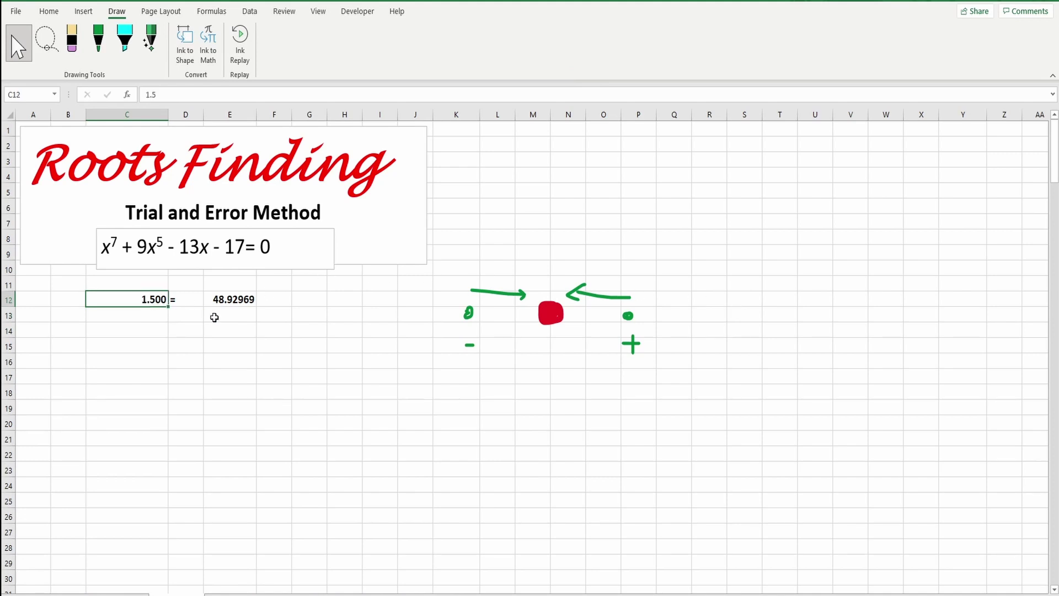
type("1.3")
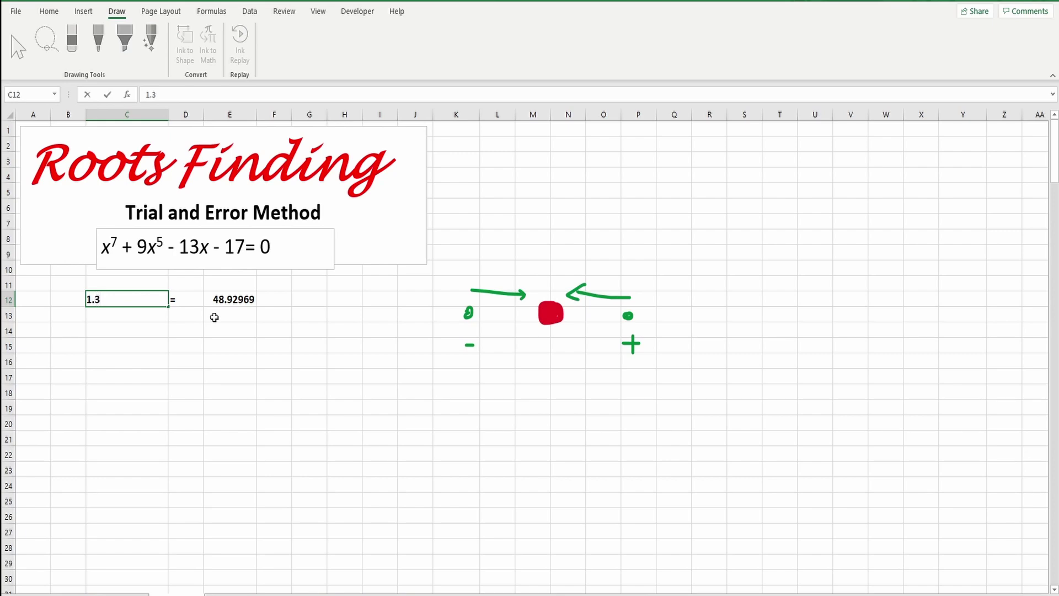
key("Return")
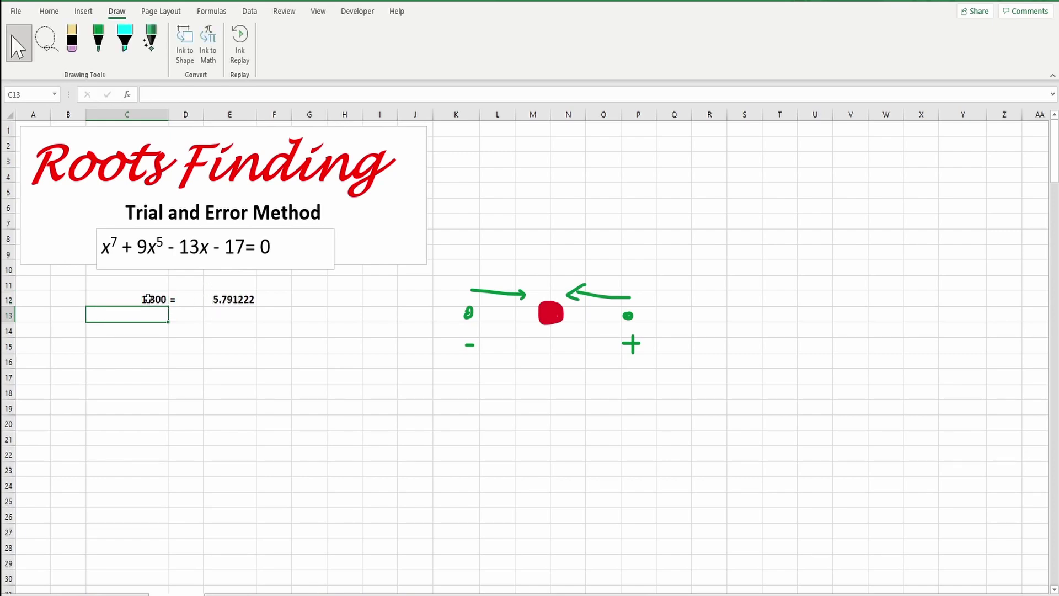
left_click(150, 299)
type("1.2")
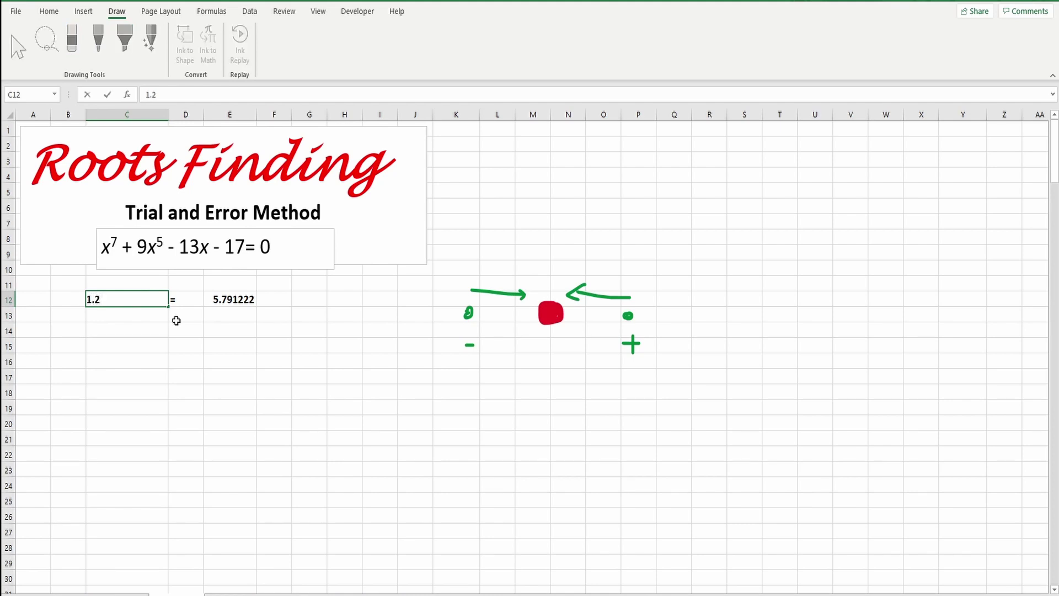
key("Return")
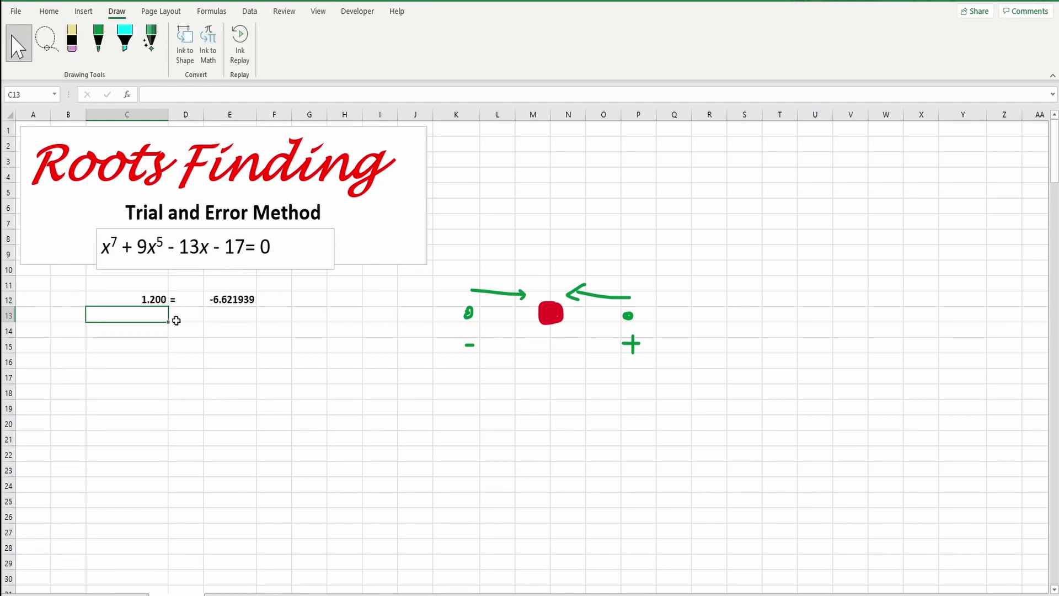
left_click(160, 298)
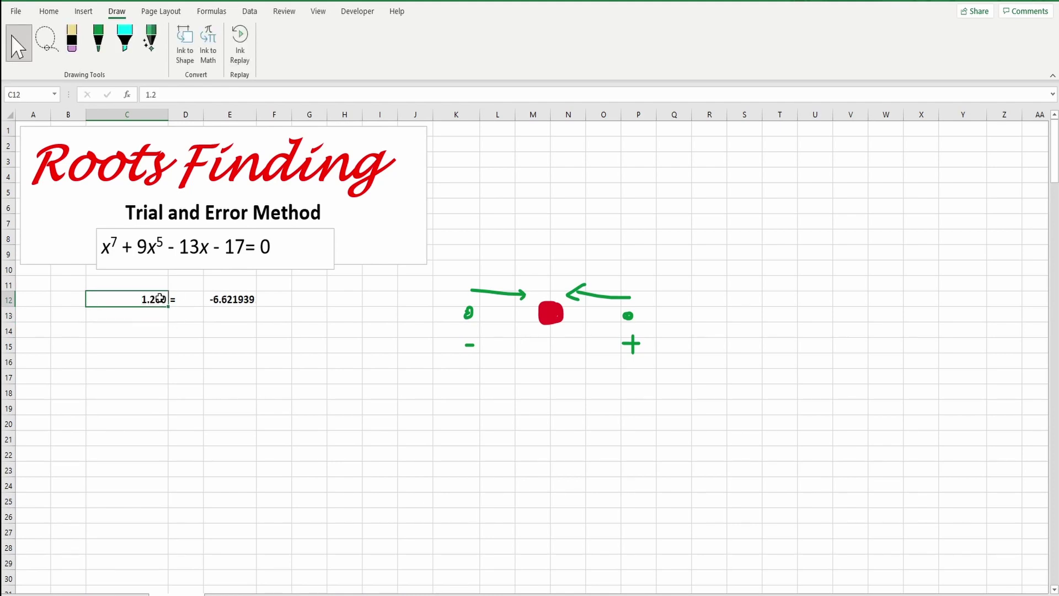
type("1.25")
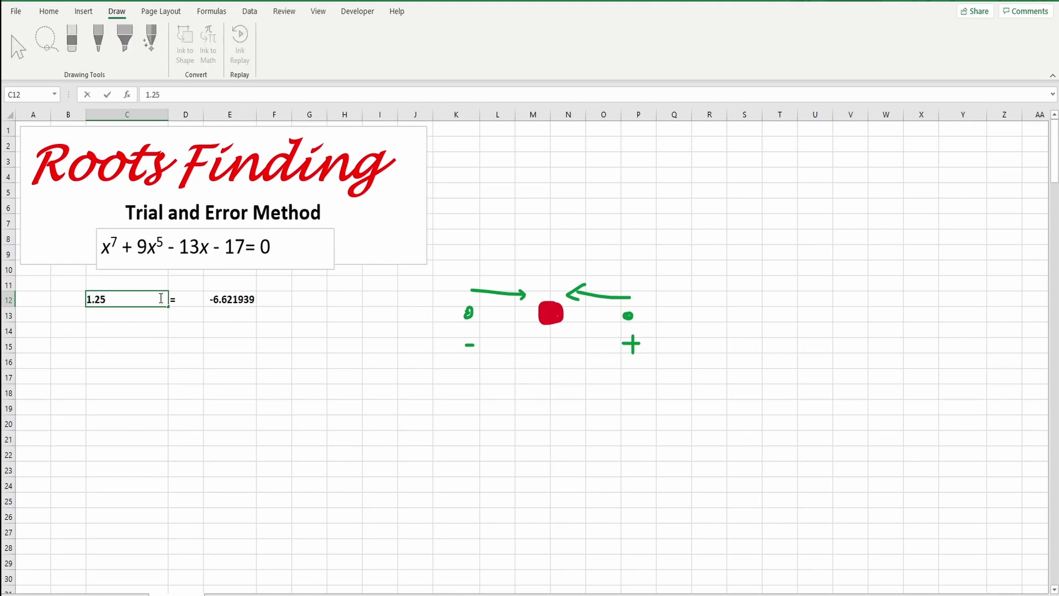
key("Return")
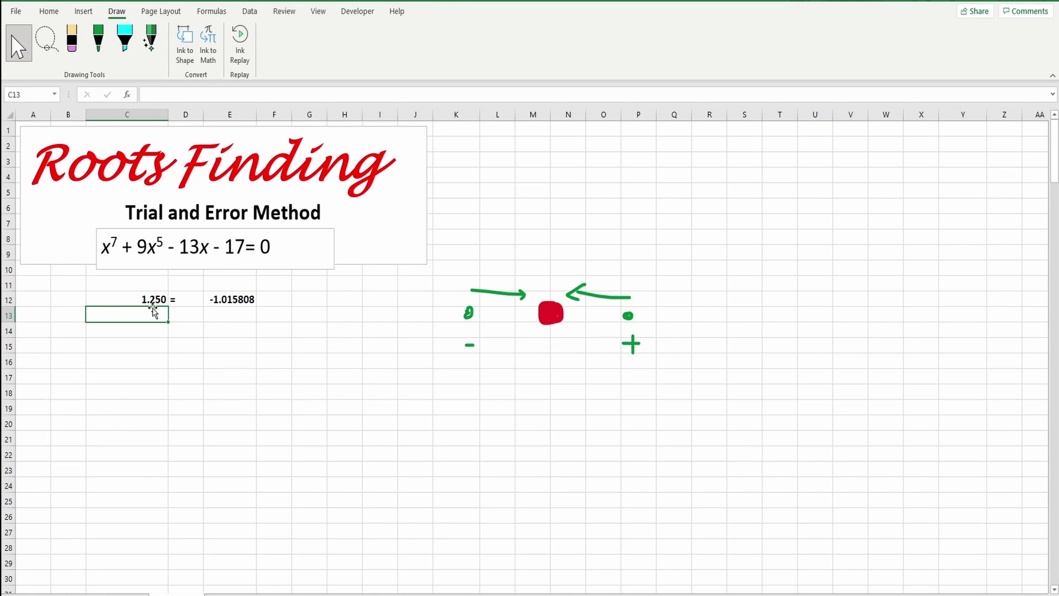
Refine the C12 guess through 1.255, 1.258, 1.259, 1.2585 and 1.2584.
left_click(153, 299)
type("1")
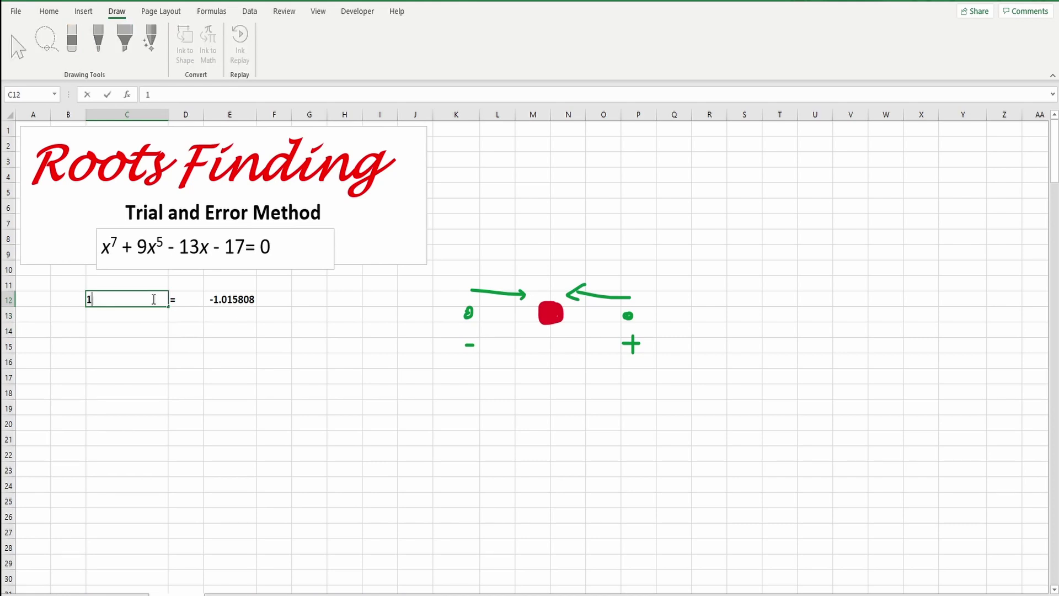
type(".255")
key("Return")
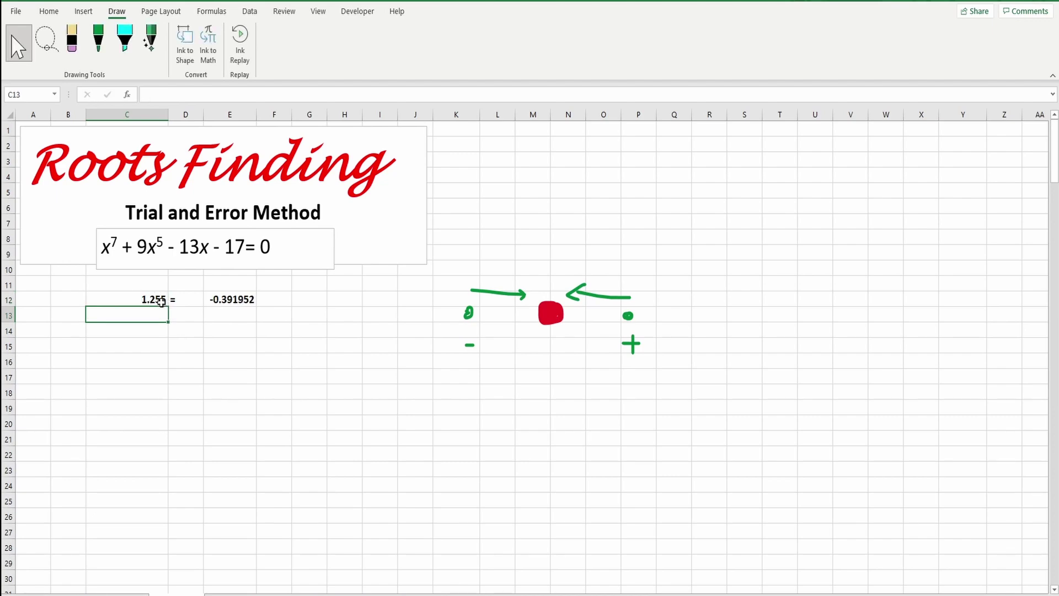
left_click(158, 301)
type("1.258")
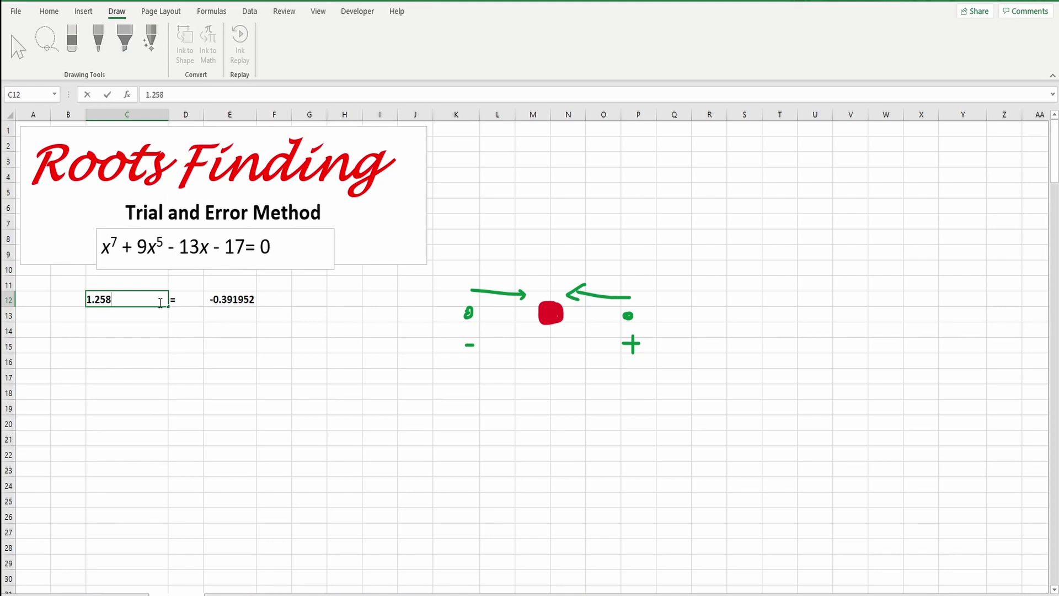
key("Return")
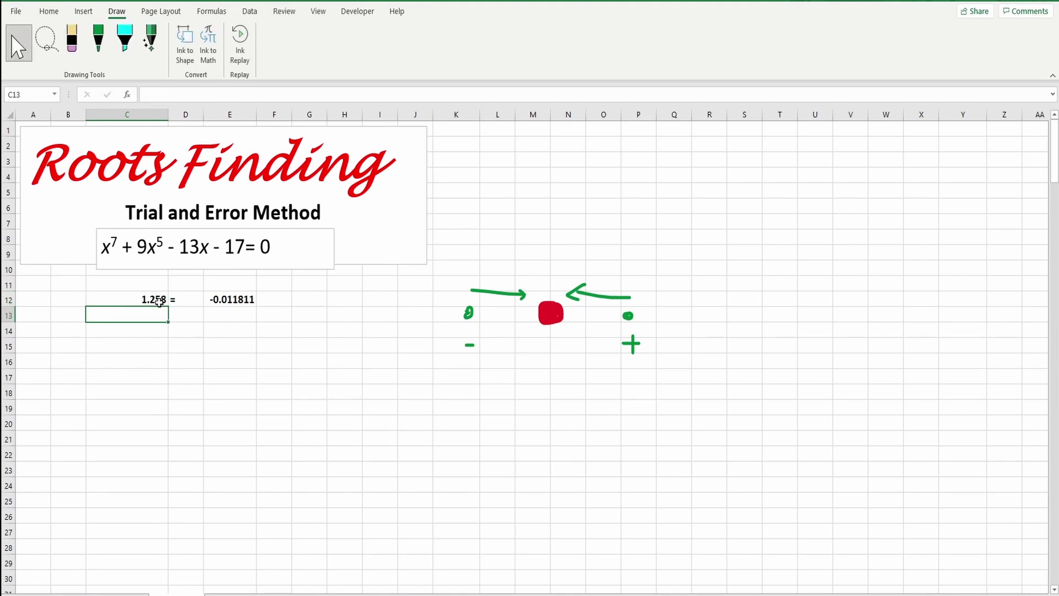
left_click(160, 301)
type("1")
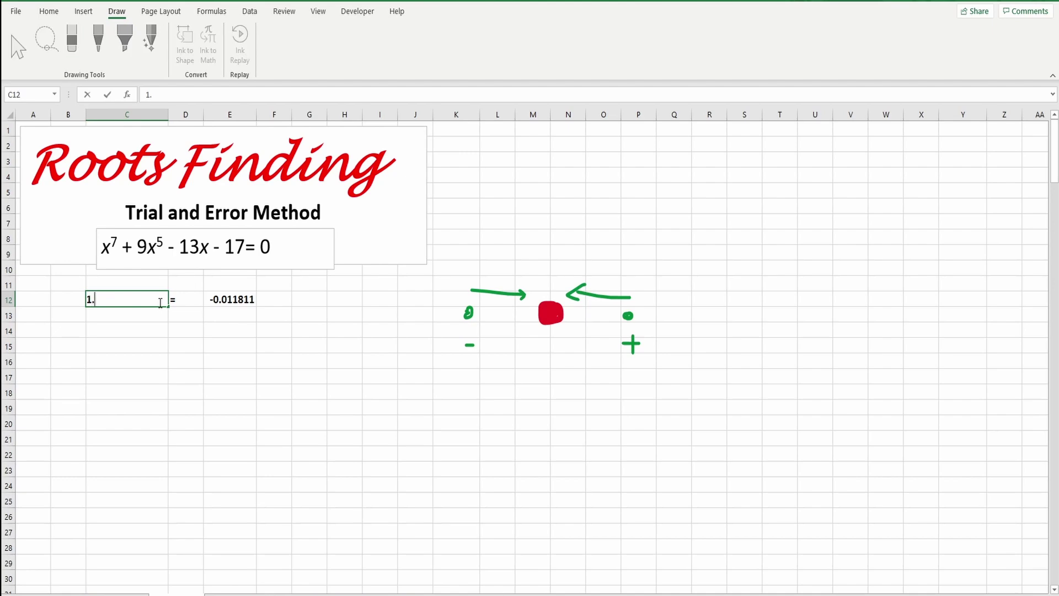
type(".258")
key("BackSpace")
type("9")
key("Return")
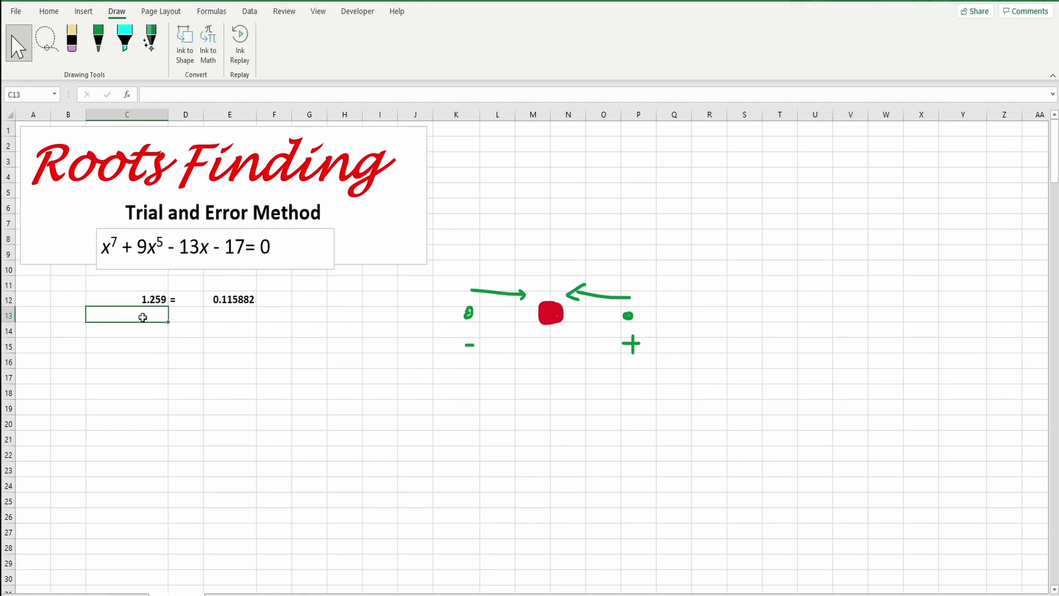
left_click(150, 300)
type("1")
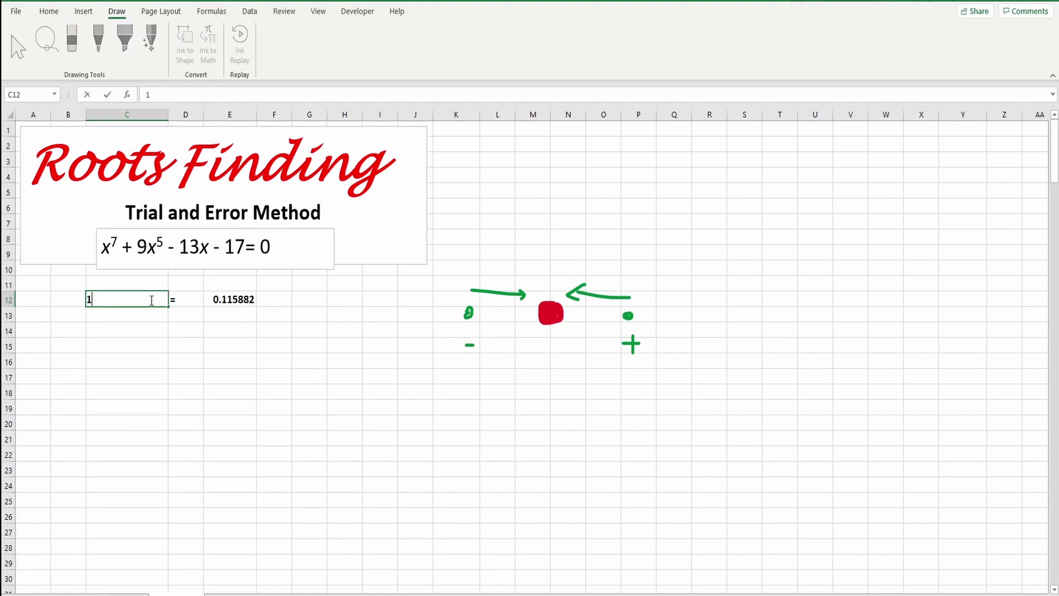
type(".2585")
key("Return")
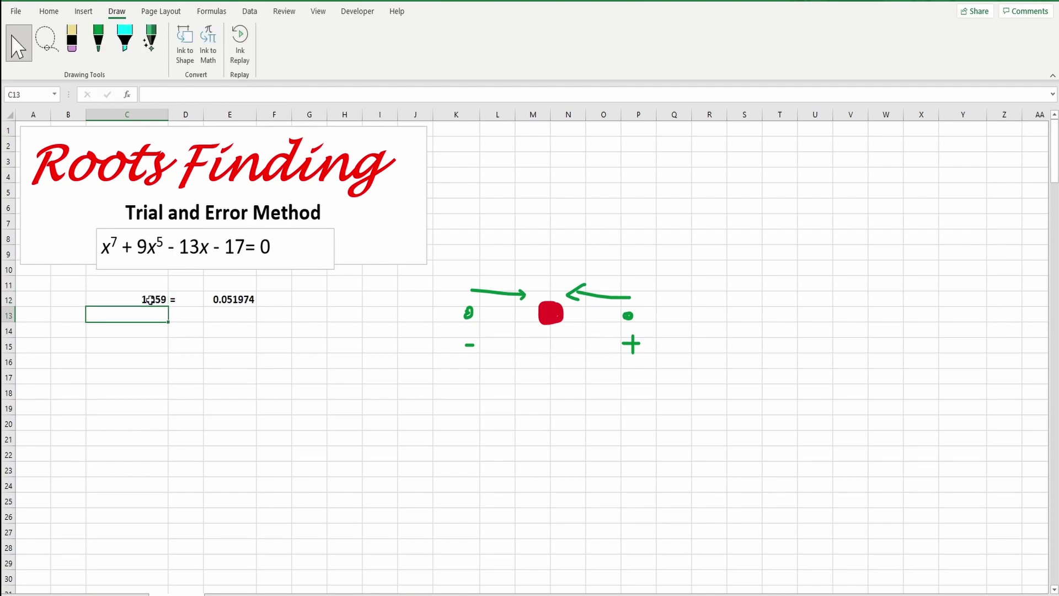
left_click(149, 300)
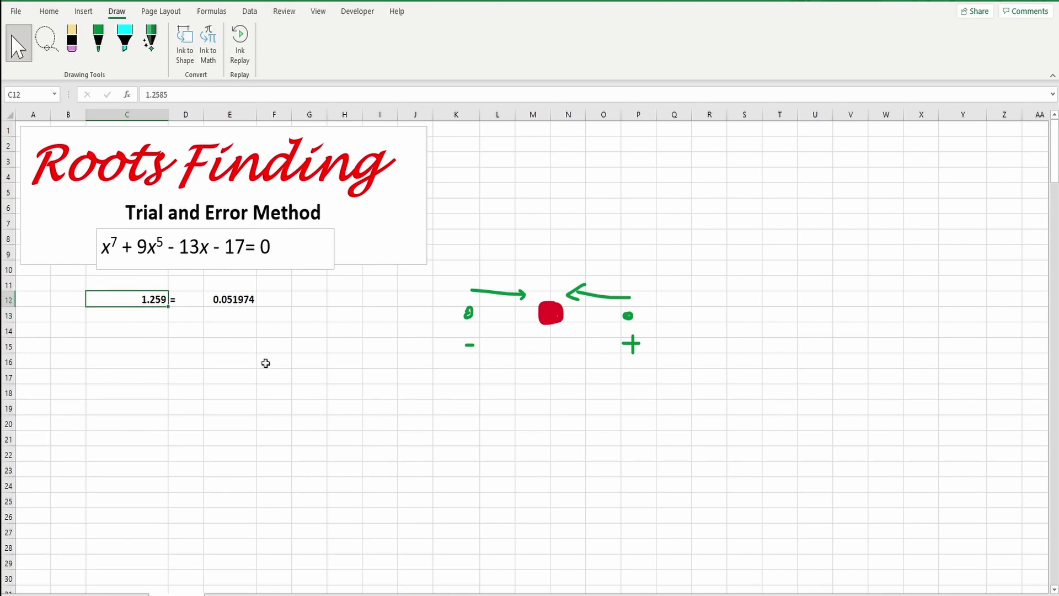
type("1.2")
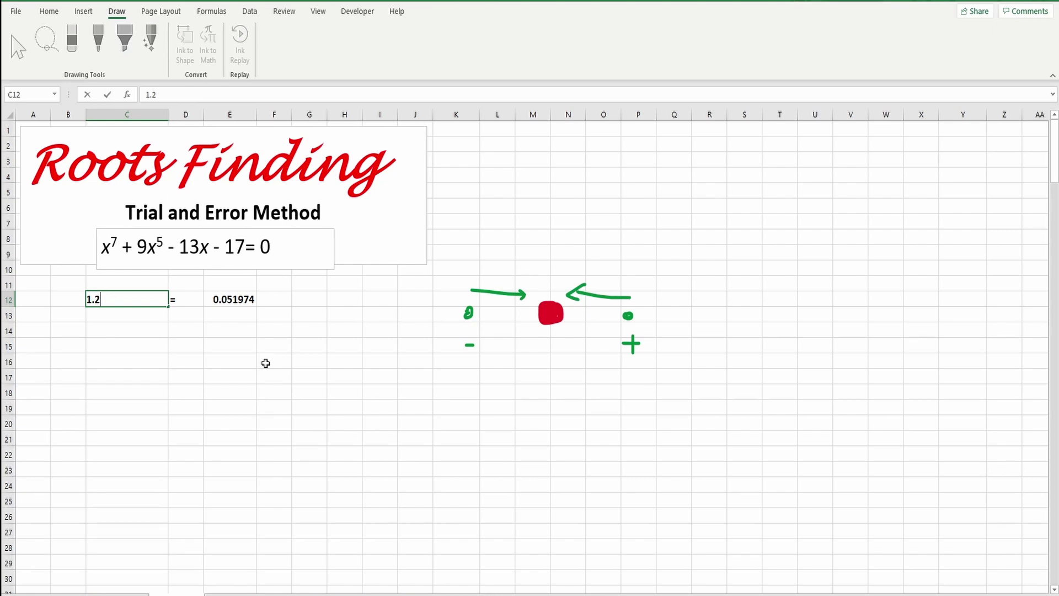
type("58")
key("Return")
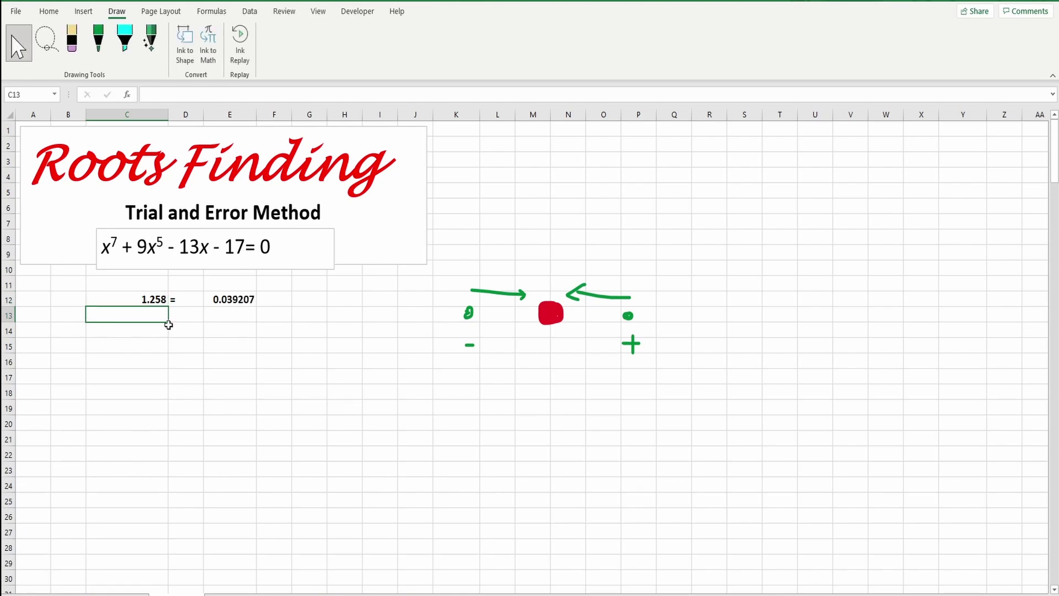
Increase the decimal places shown in C12 with Increase Decimal.
left_click(158, 301)
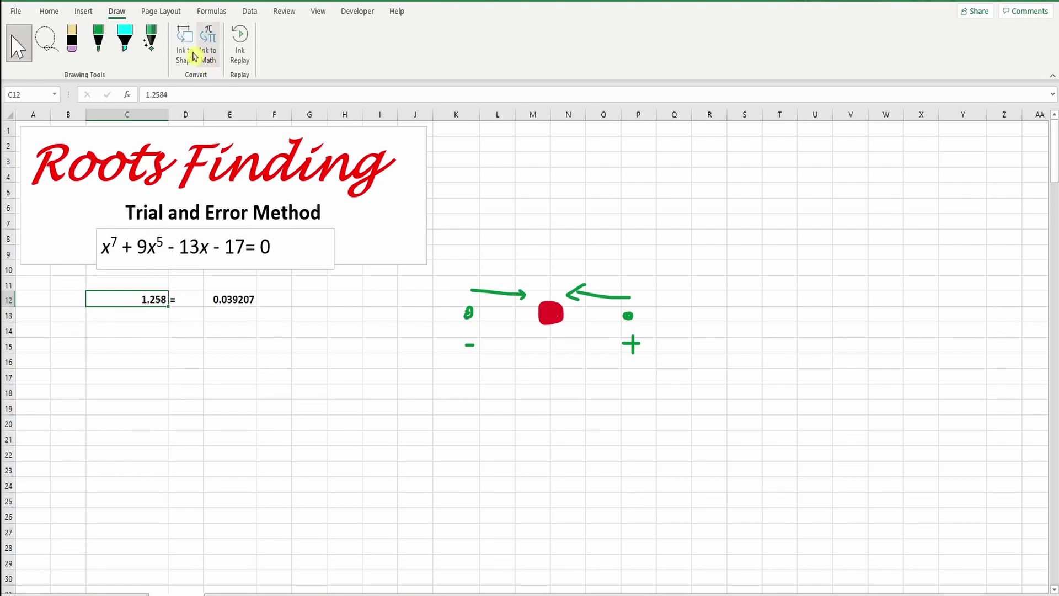
left_click(56, 16)
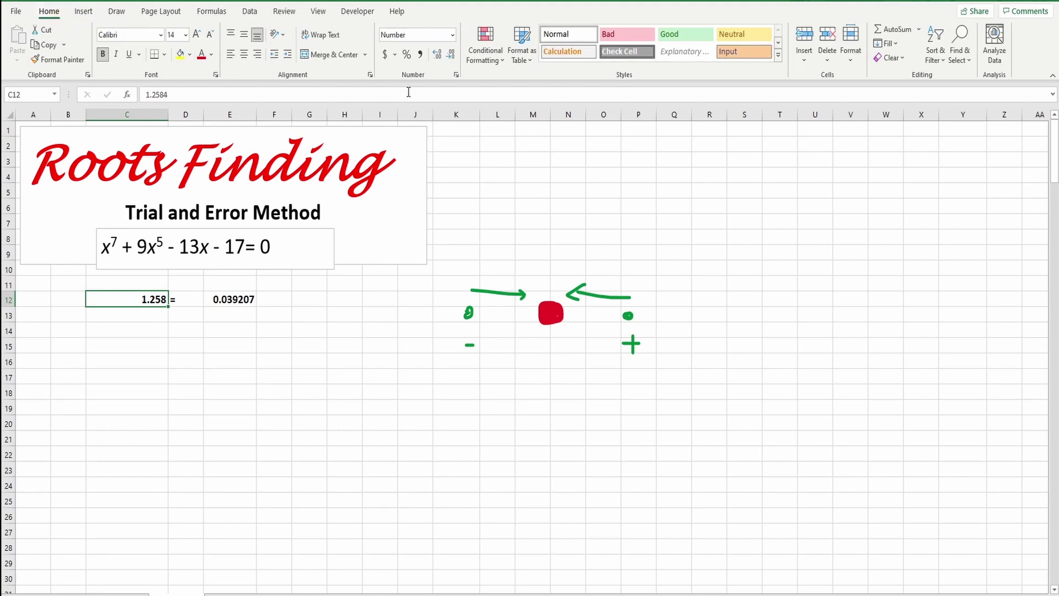
left_click(438, 55)
left_click(439, 55)
left_click(439, 55)
left_click(438, 55)
left_click(439, 55)
left_click(438, 55)
left_click(438, 55)
left_click(438, 55)
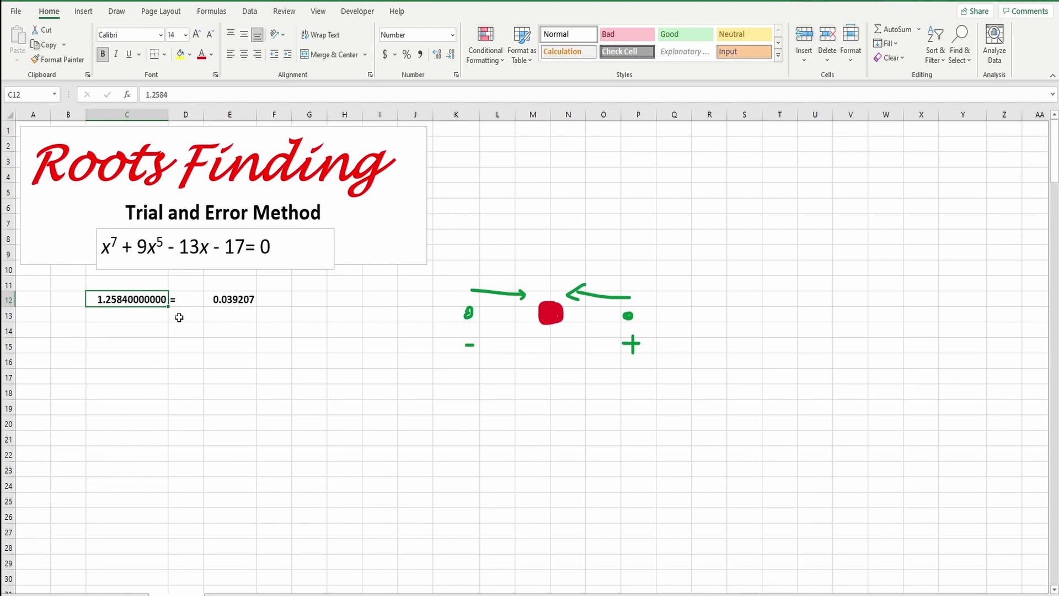
Try guesses 1.2587, 1.2584, 1.2583 and 1.25825 in C12, then check f(x) in E12.
type("1")
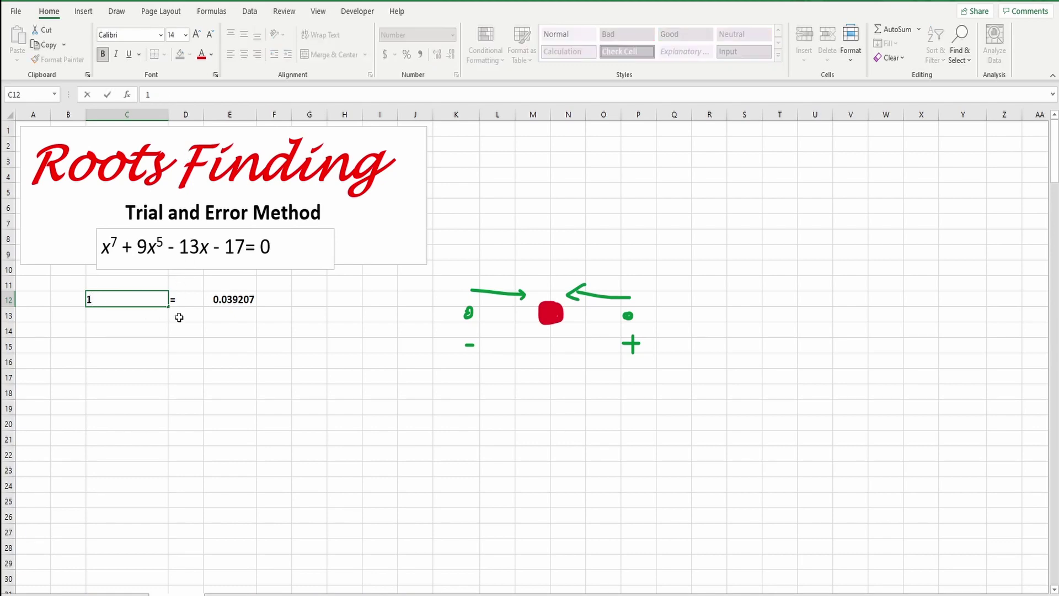
type(".2587")
key("Return")
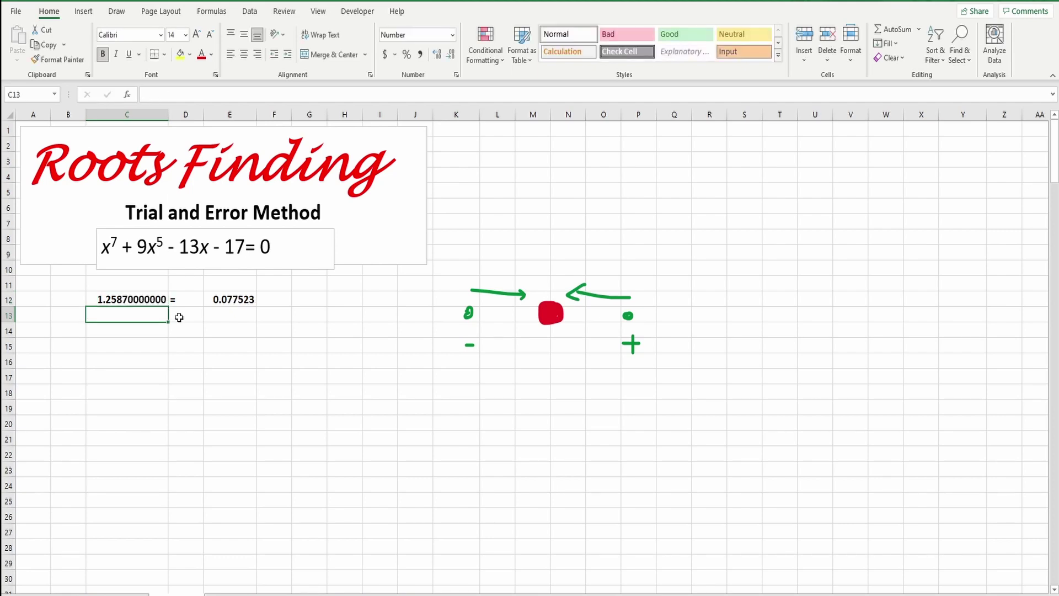
left_click(153, 299)
type("1.25")
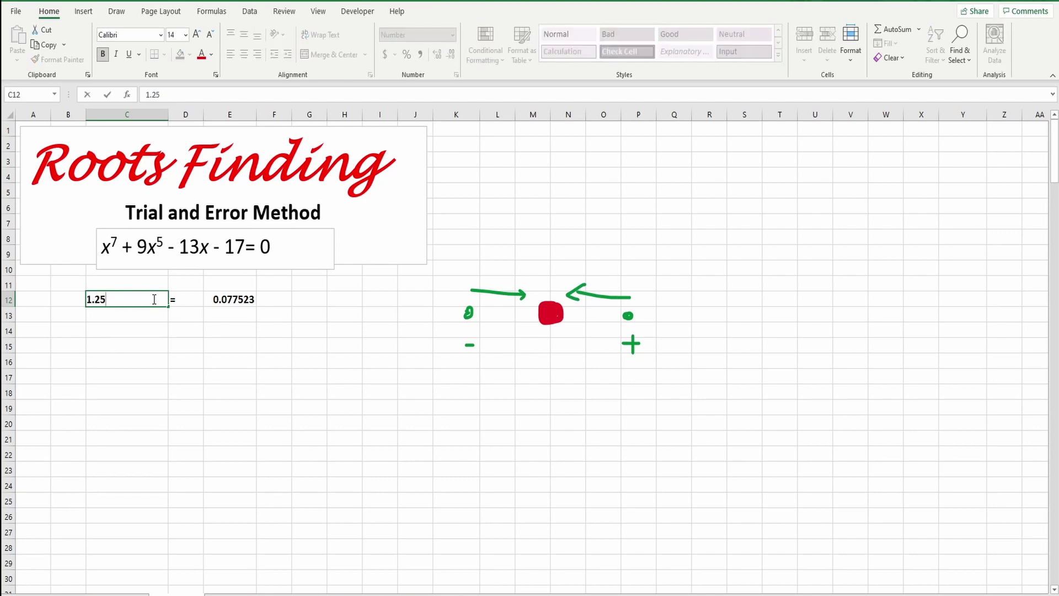
type("84")
key("Return")
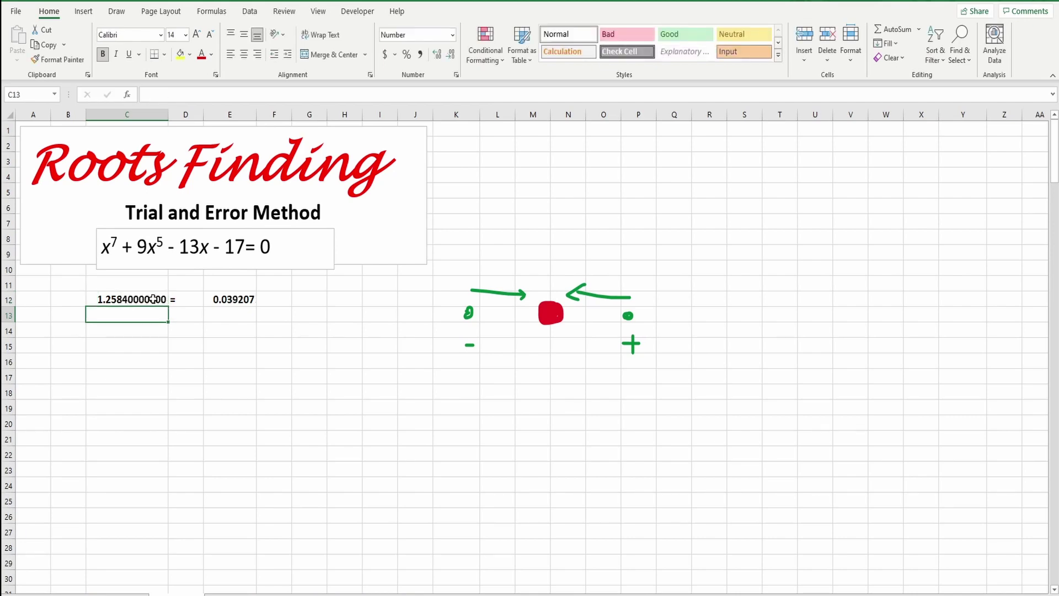
left_click(133, 301)
double_click(133, 301)
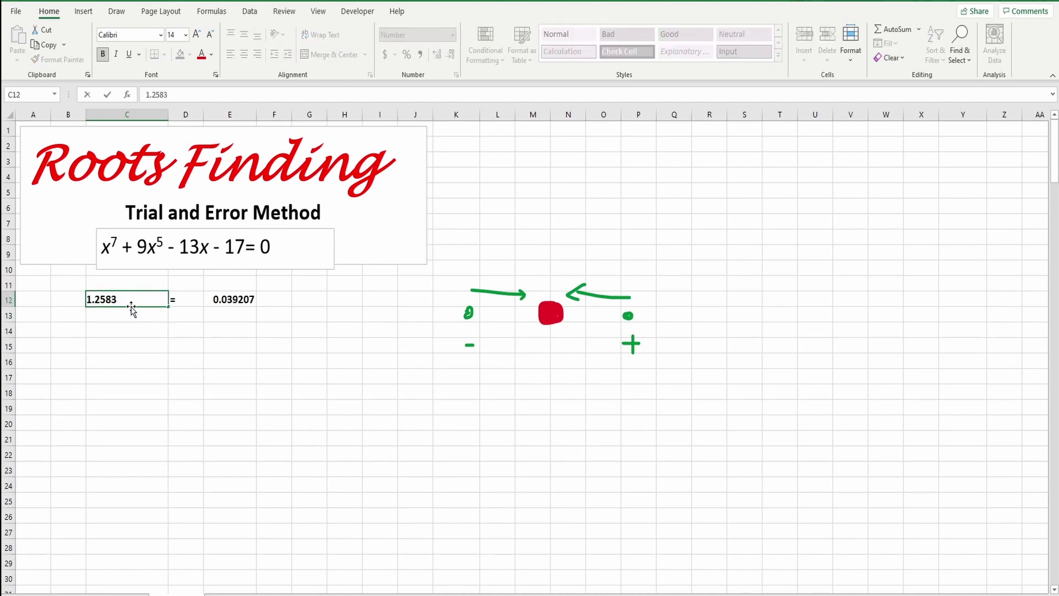
key("Return")
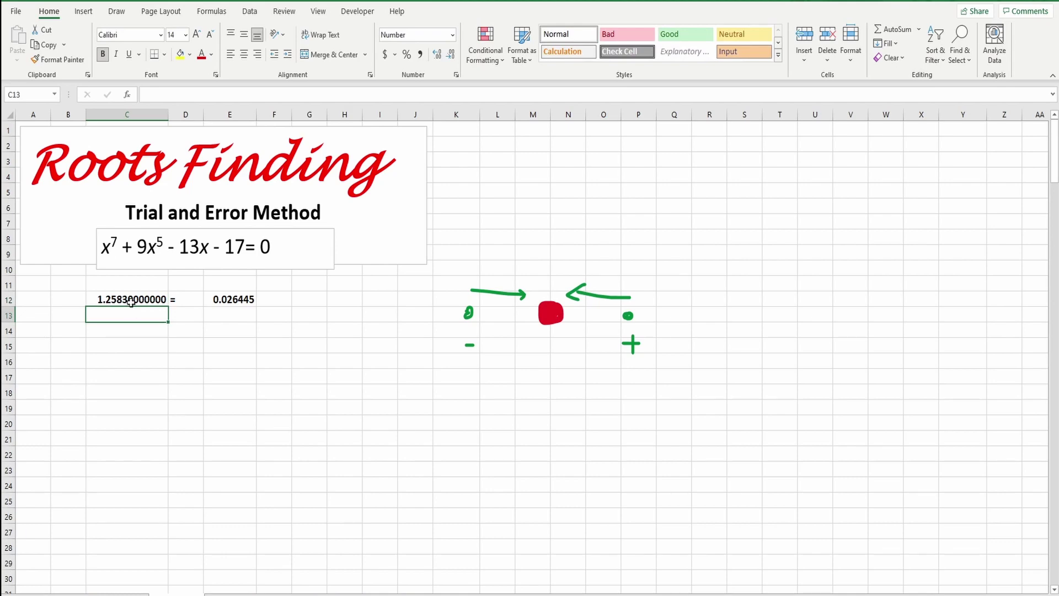
double_click(131, 300)
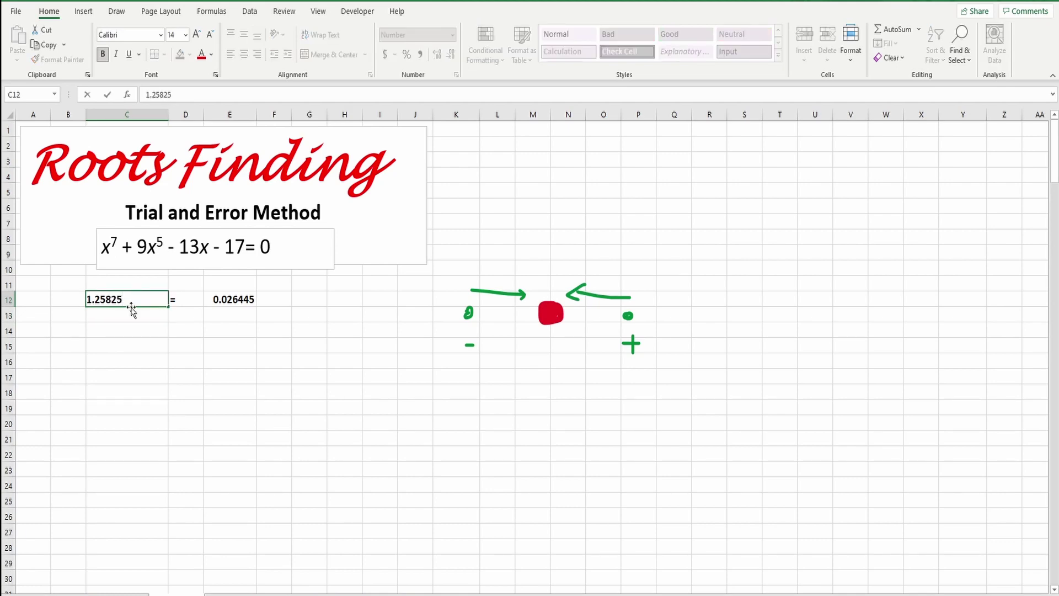
key("Return")
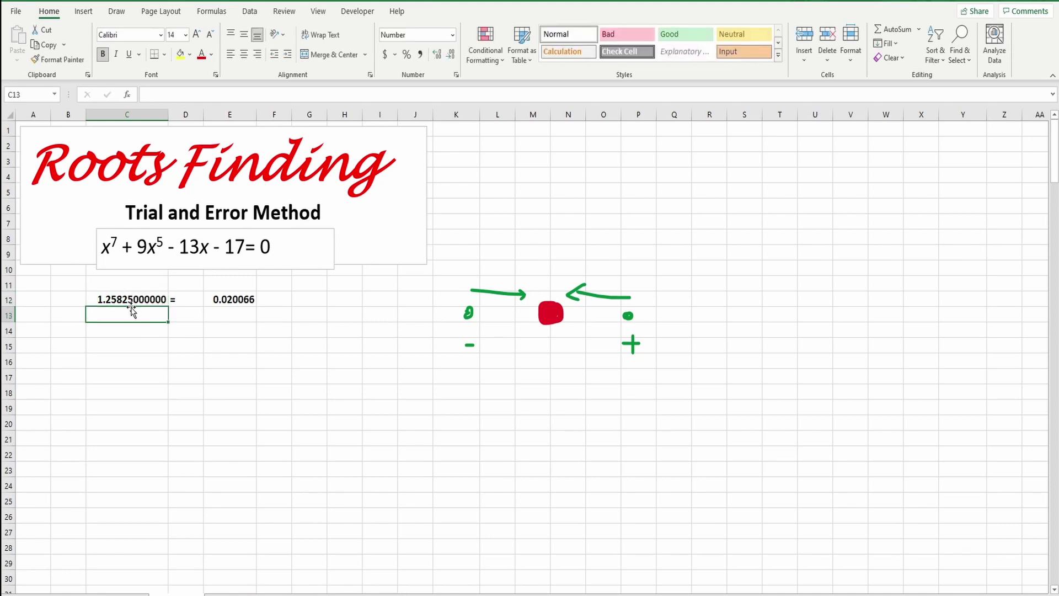
left_click(248, 299)
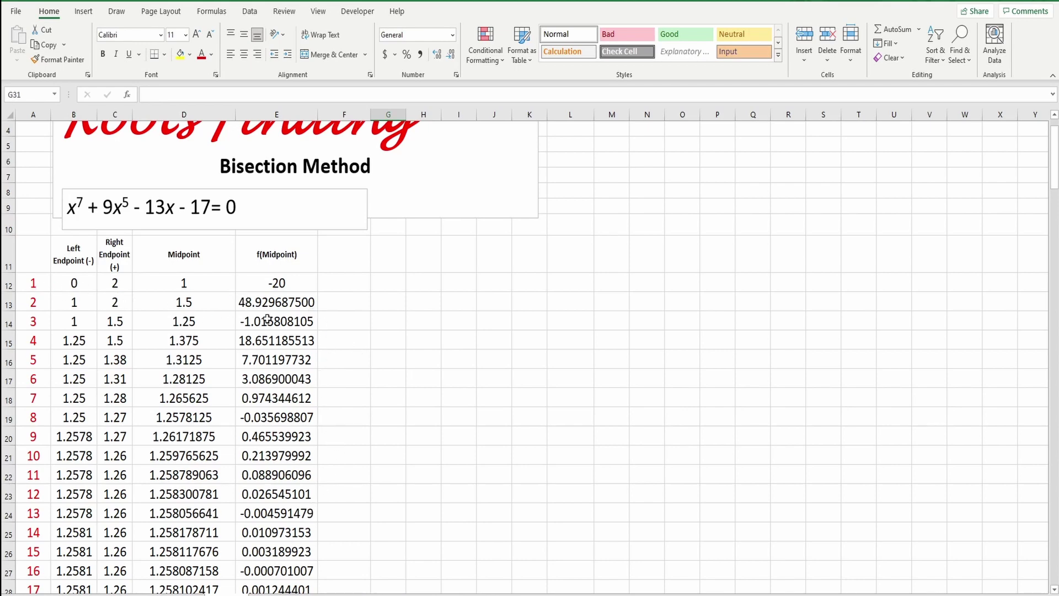
Scroll up to show the Bisection Method title and the full iteration table.
scroll(369, 320, "up", 1)
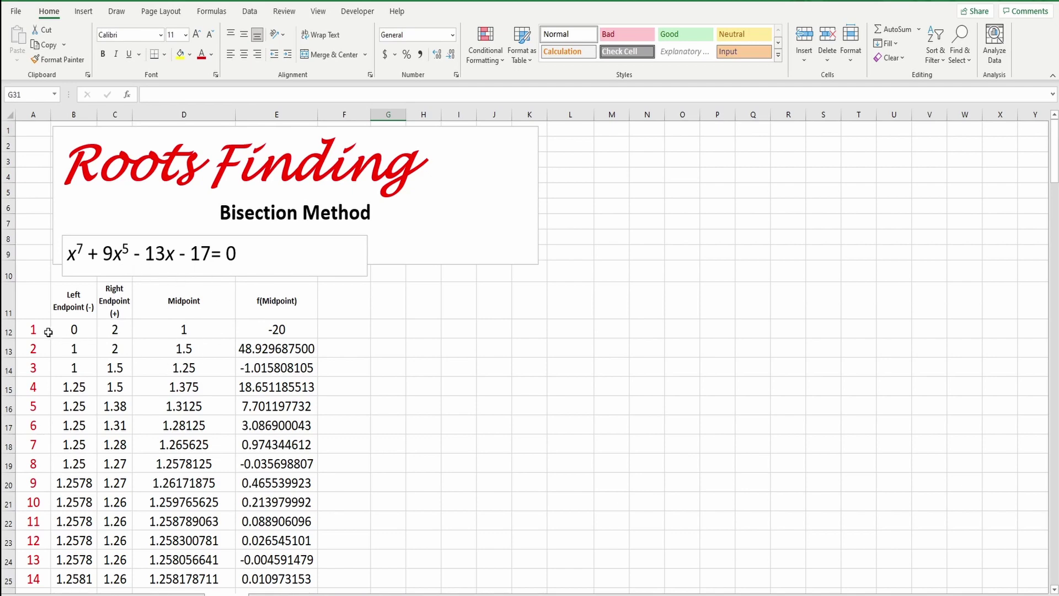
Change the left endpoint in B12 to 1 and fill B12:C12 yellow.
left_click(82, 331)
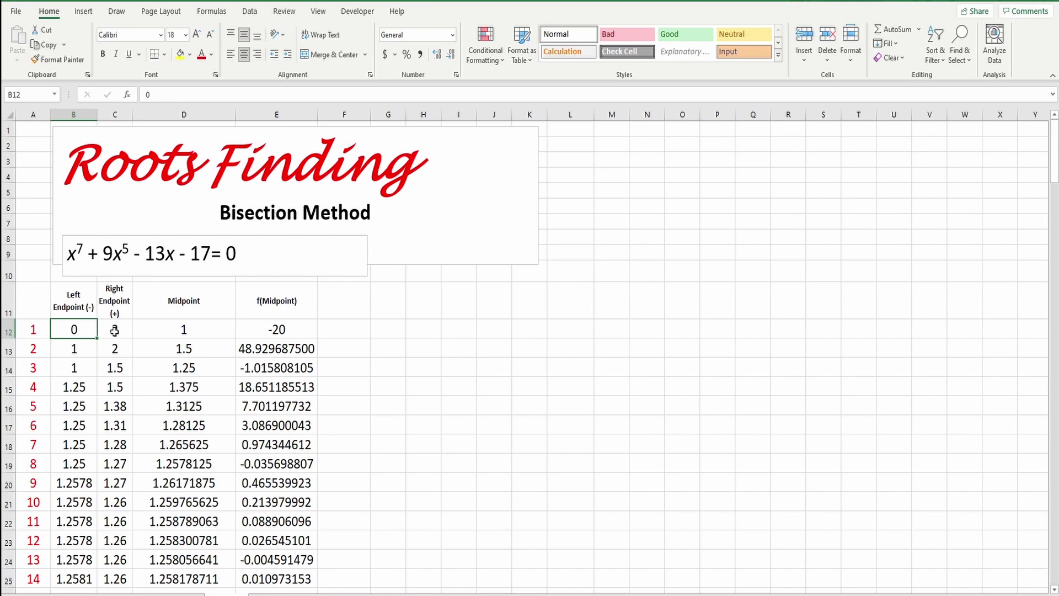
type("1")
key("Return")
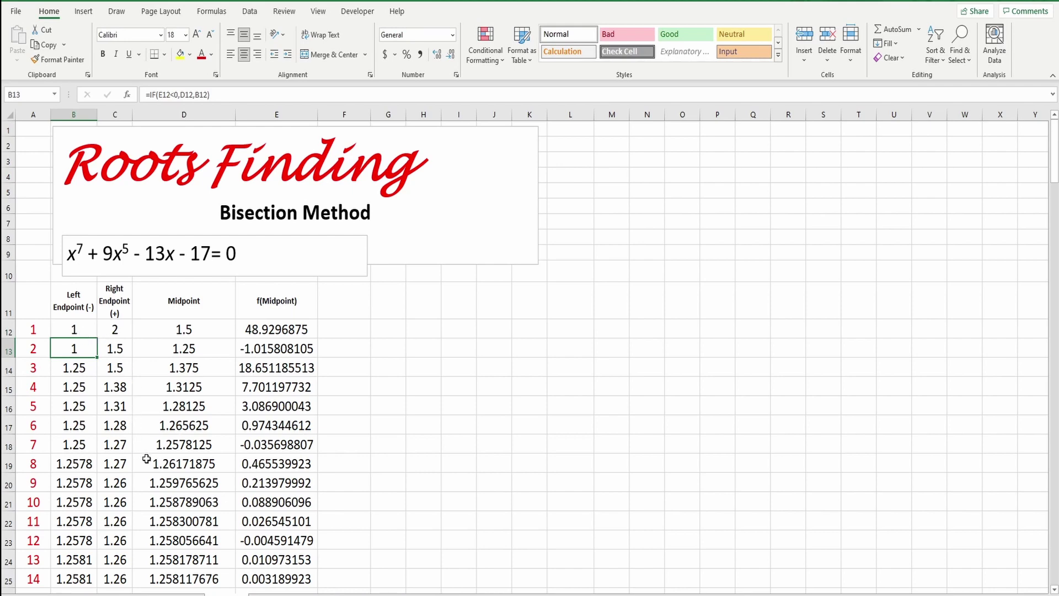
left_click_drag(85, 334, 115, 330)
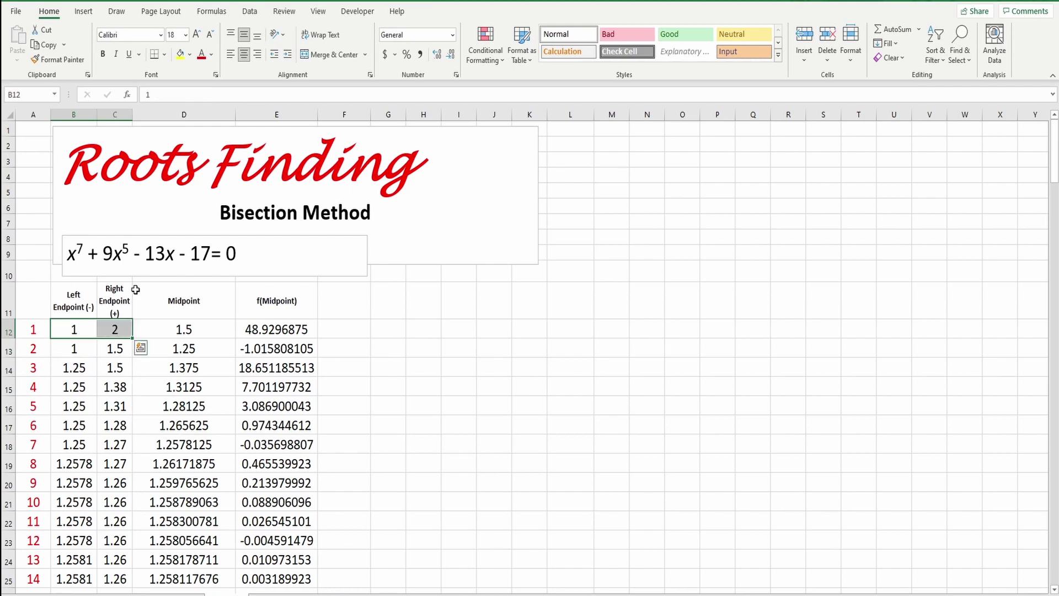
left_click(182, 54)
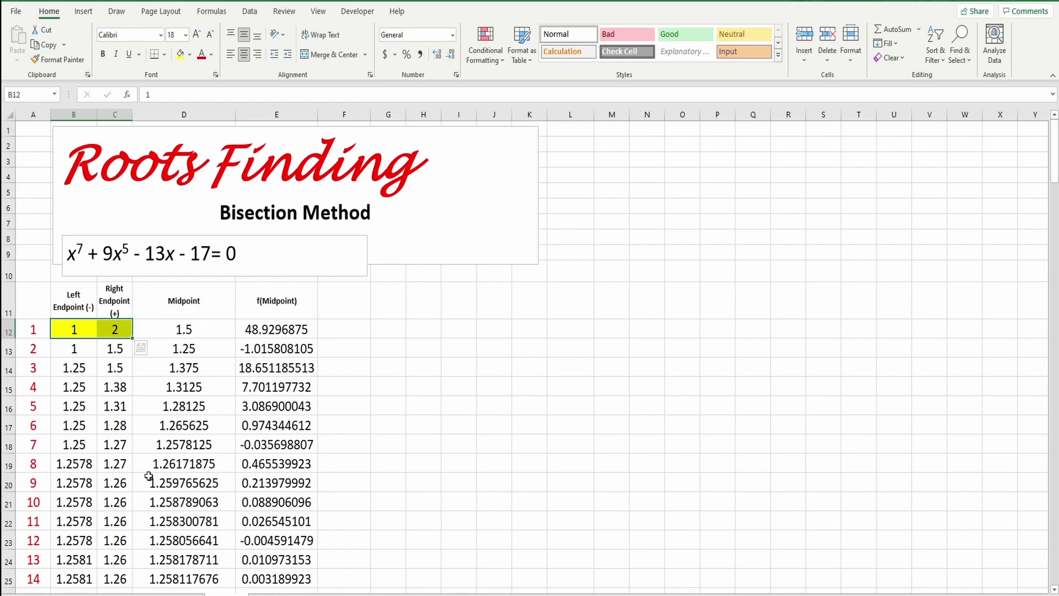
scroll(148, 474, "down", 1)
scroll(148, 474, "down", 1)
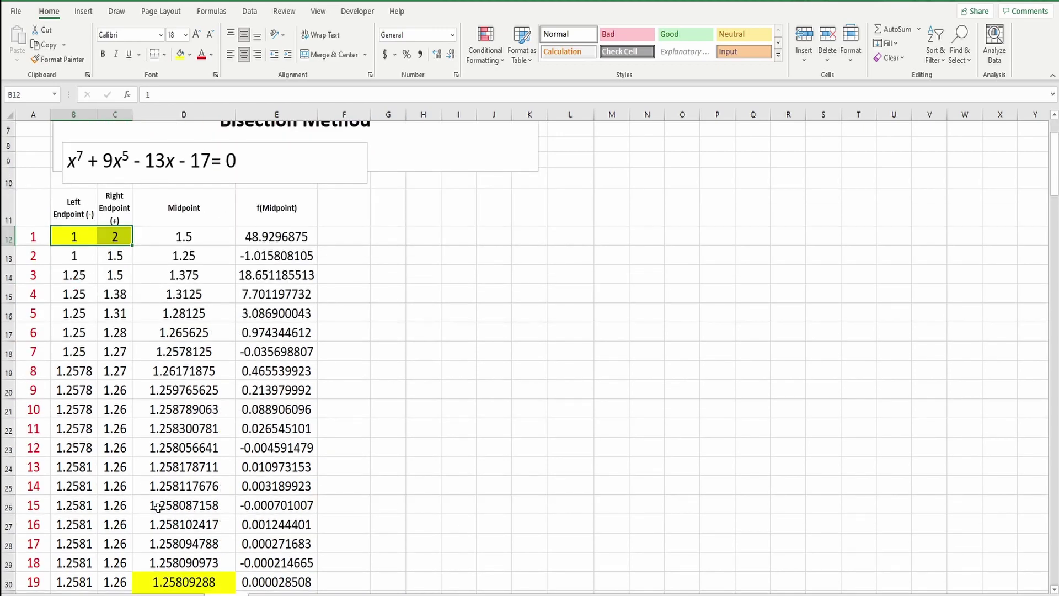
scroll(158, 507, "down", 1)
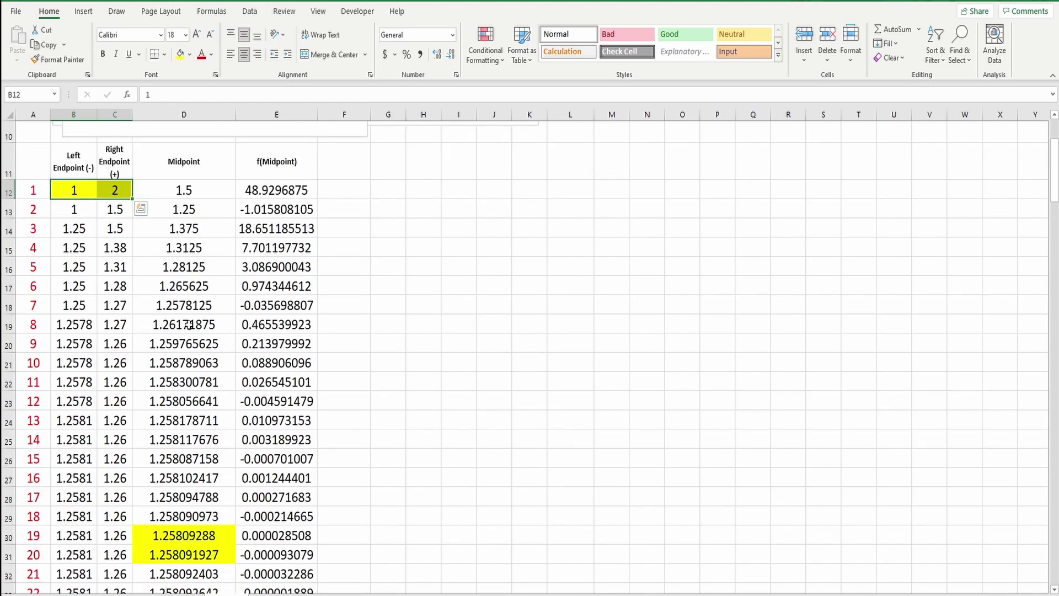
scroll(213, 360, "up", 2)
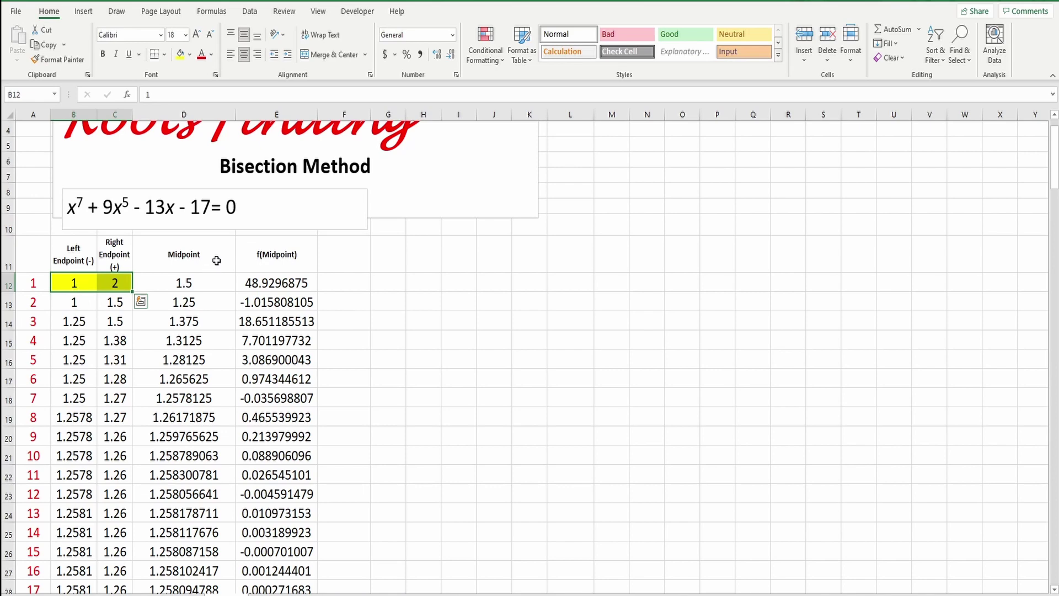
scroll(374, 260, "up", 1)
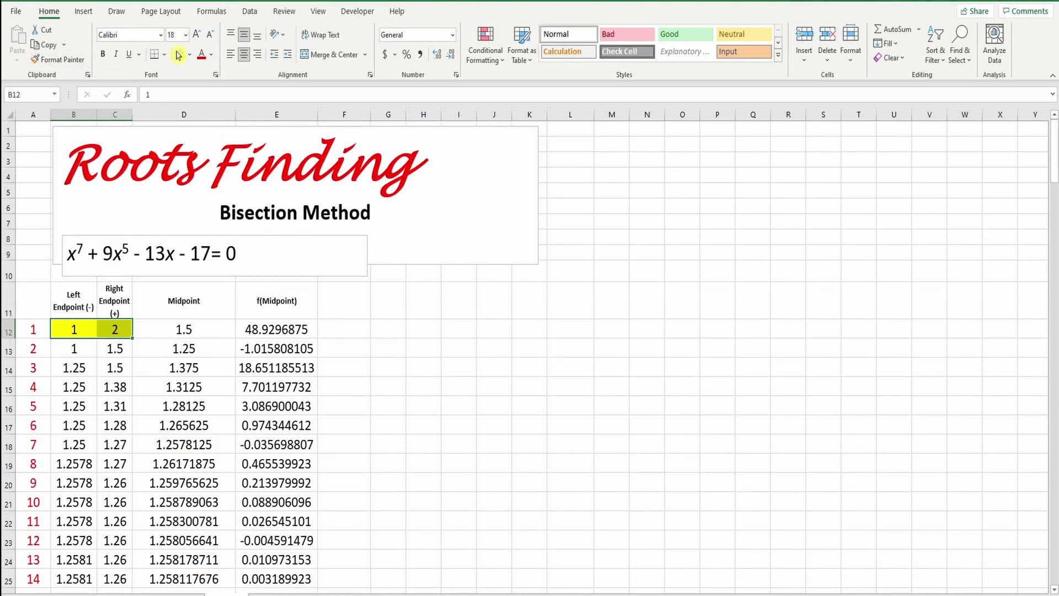
Sketch endpoints 1 and 2 with a midpoint line labelled 1.5 in green ink.
left_click(117, 11)
left_click(98, 40)
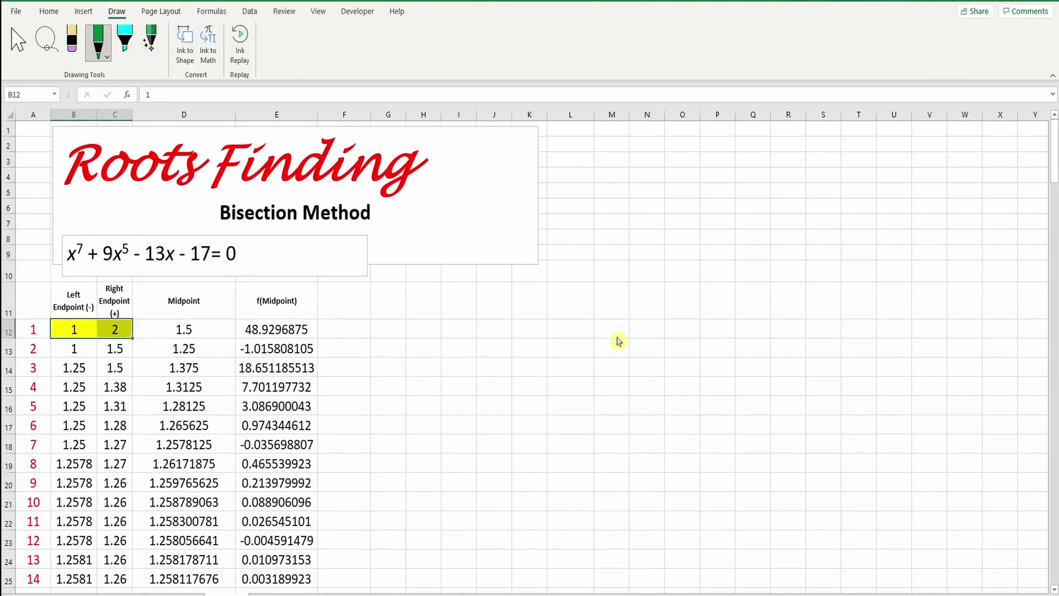
mouse_move(509, 317)
left_mouse_down()
mouse_move(507, 308)
mouse_move(512, 317)
left_mouse_up()
mouse_move(749, 317)
left_mouse_down()
mouse_move(760, 330)
mouse_move(745, 325)
left_mouse_up()
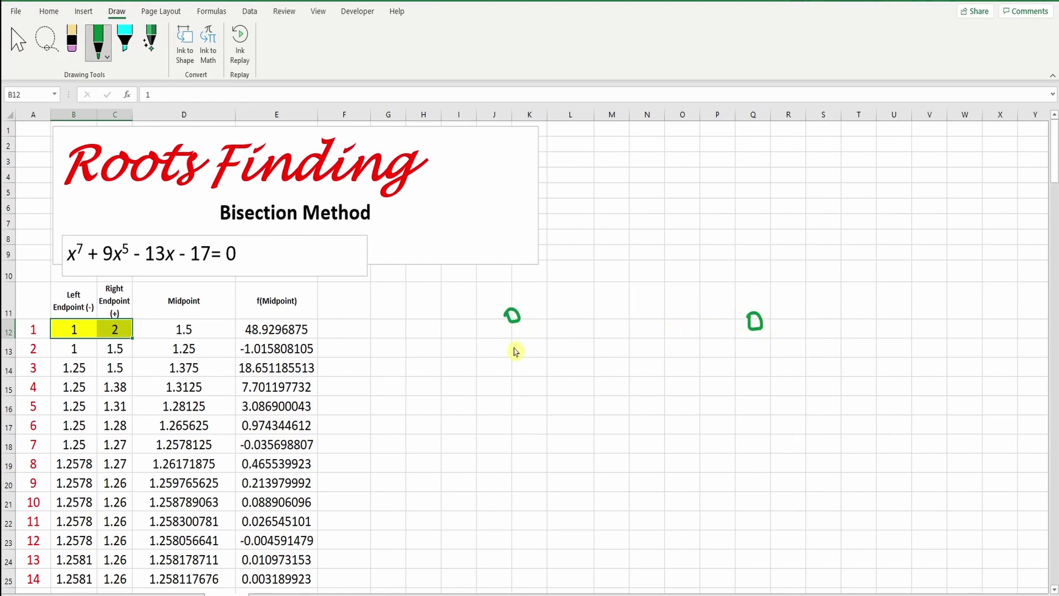
left_click_drag(514, 341, 514, 364)
left_click_drag(753, 347, 776, 374)
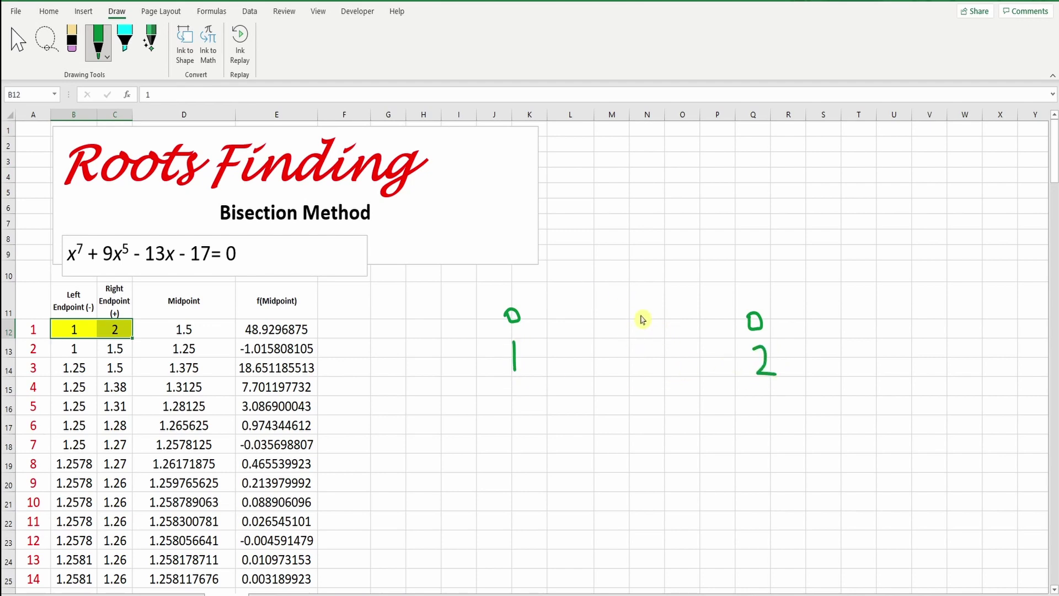
left_click_drag(628, 285, 632, 364)
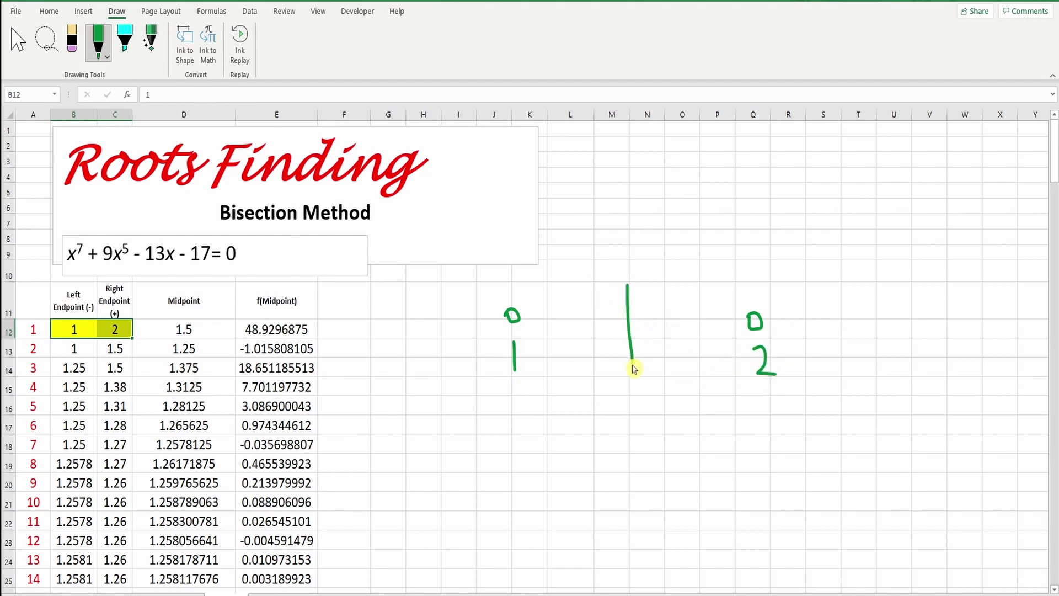
left_click_drag(620, 249, 620, 264)
left_click(627, 260)
mouse_move(634, 253)
left_mouse_down()
mouse_move(634, 270)
mouse_move(643, 253)
left_mouse_up()
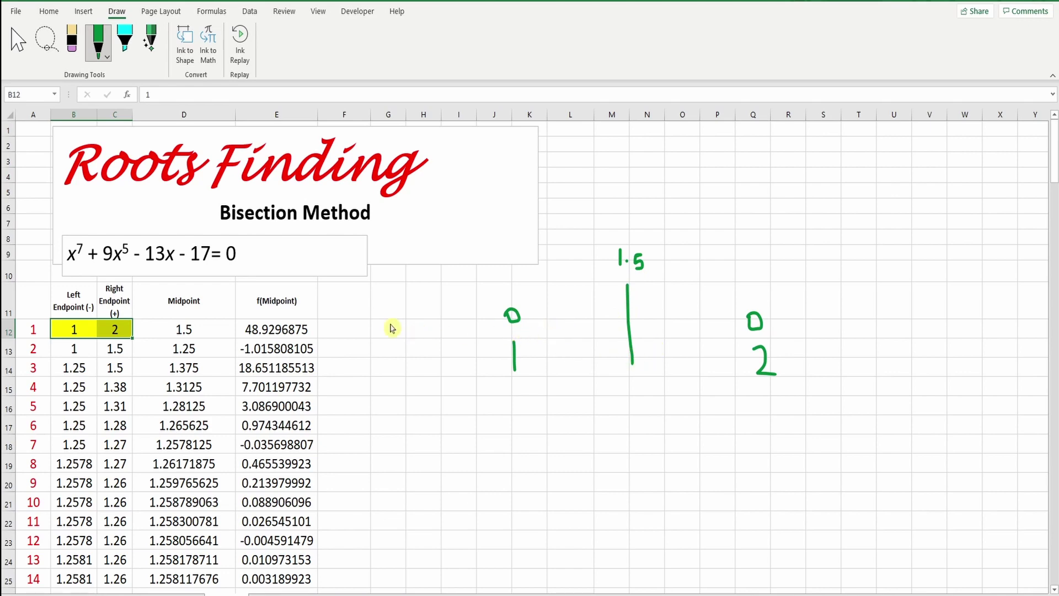
Review the midpoint formula in D12 and the f(Midpoint) formula in E12.
left_click(18, 41)
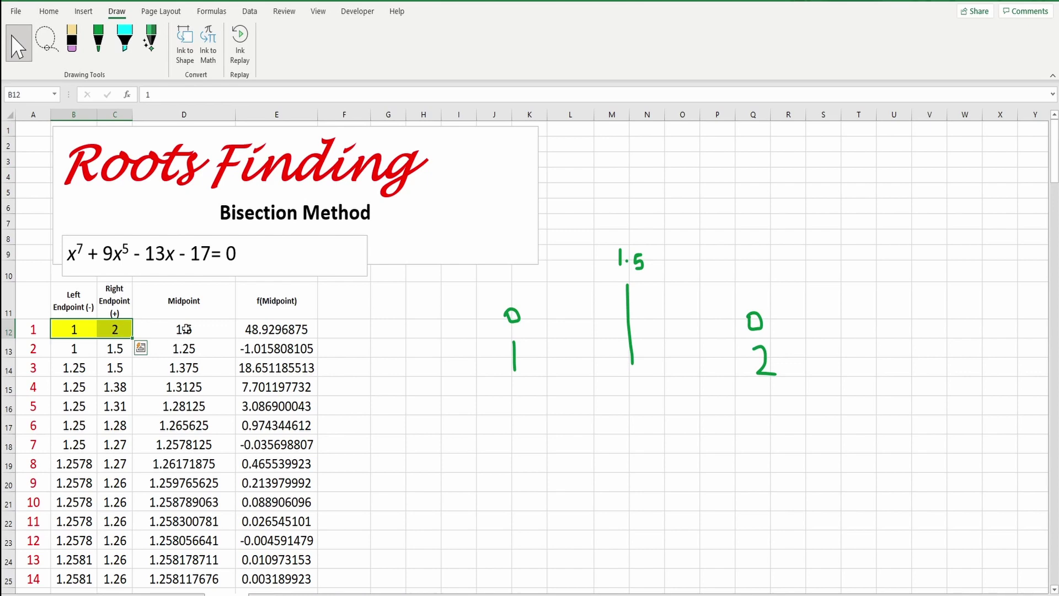
left_click(186, 329)
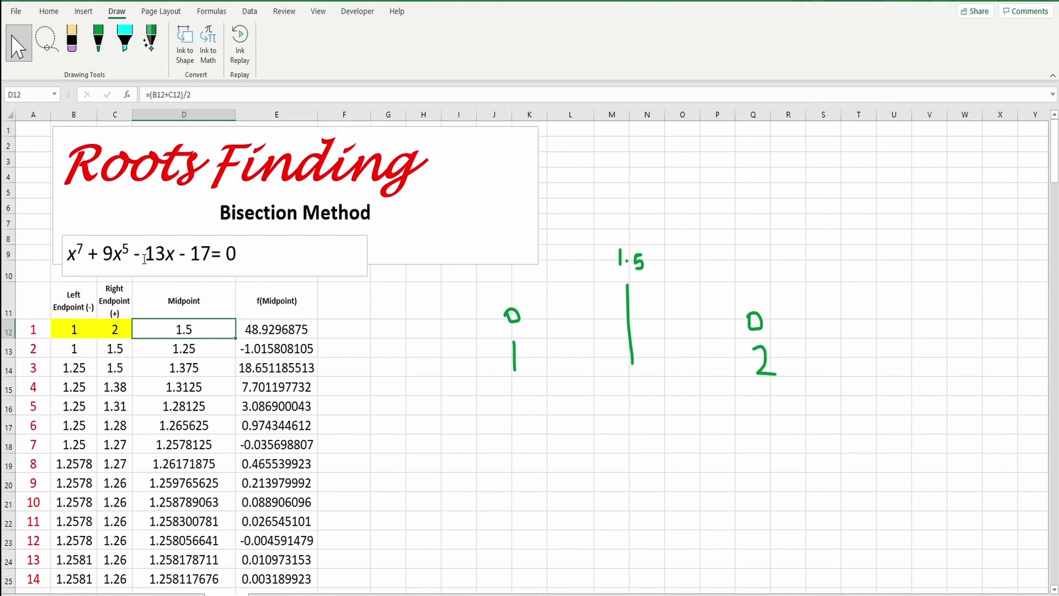
double_click(268, 331)
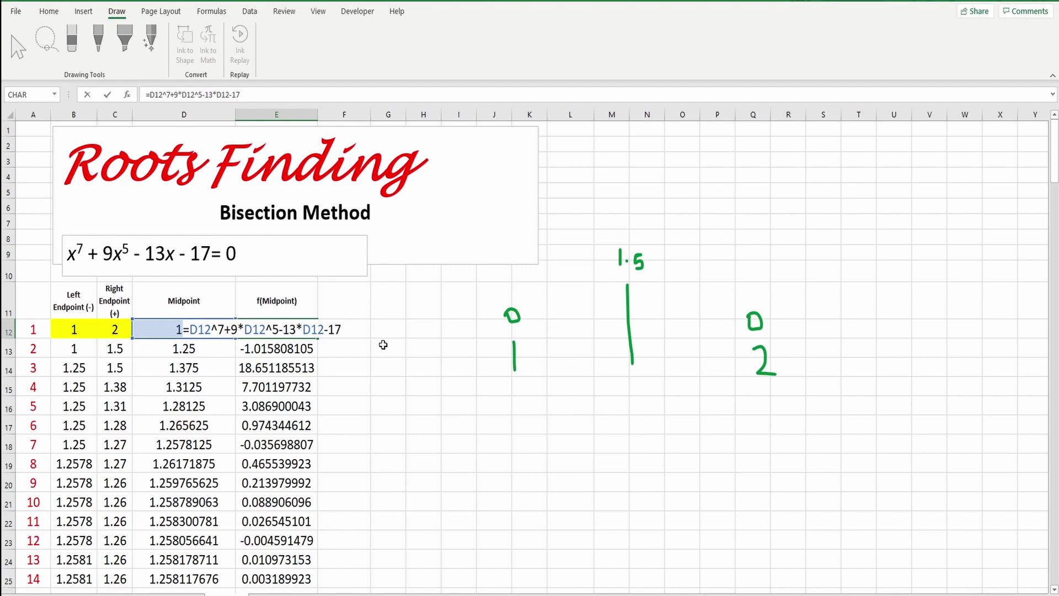
key("ctrl+Return")
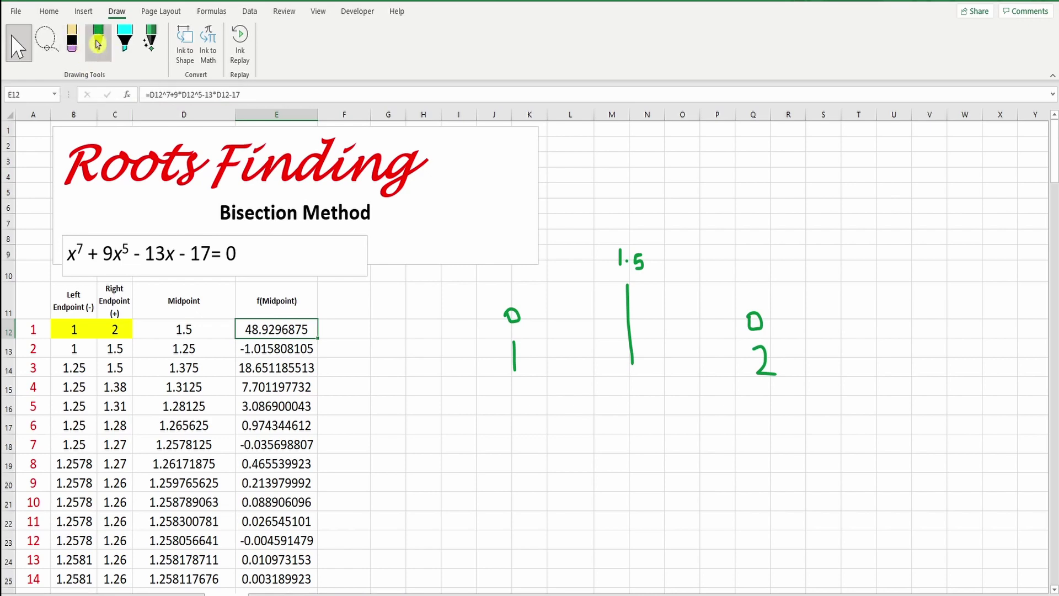
Switch the pen to red, underline the interval, and mark a plus beside E12.
left_click(98, 44)
left_click(98, 47)
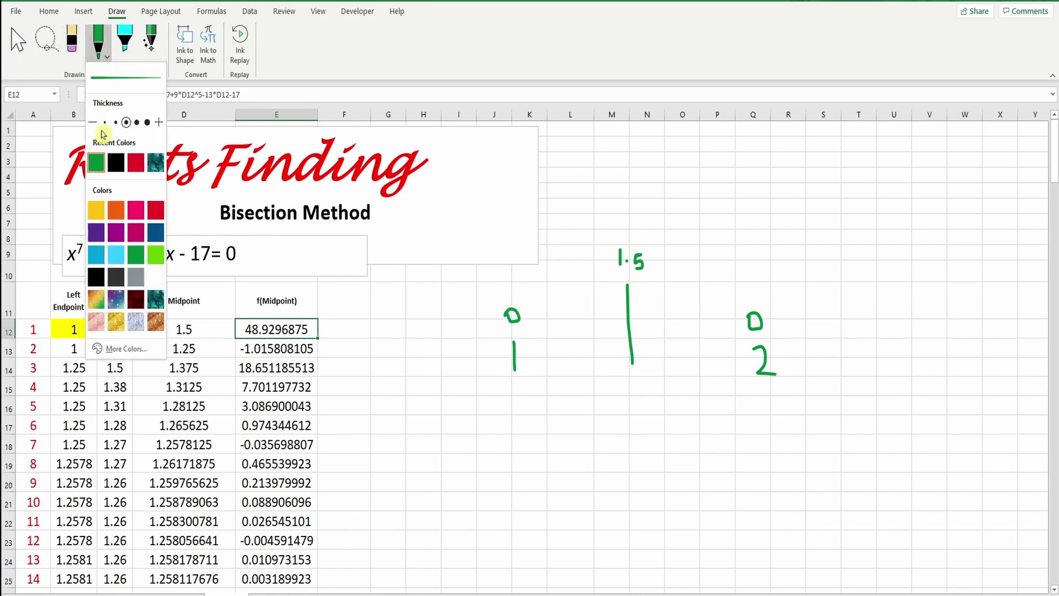
left_click(136, 163)
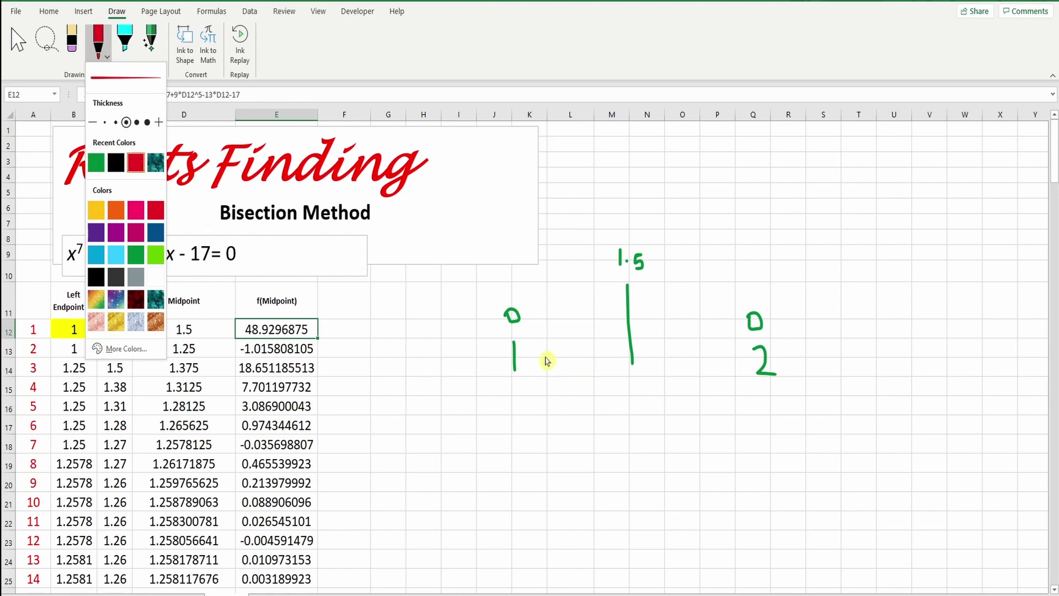
left_click_drag(545, 356, 725, 357)
left_click_drag(527, 387, 539, 385)
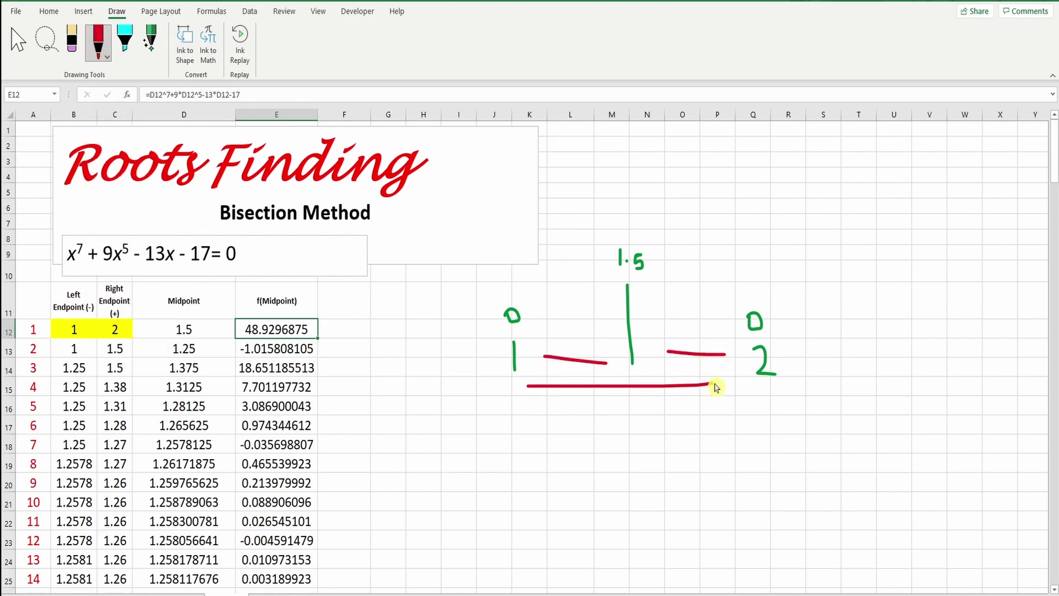
left_click_drag(719, 388, 763, 385)
left_click_drag(545, 357, 726, 356)
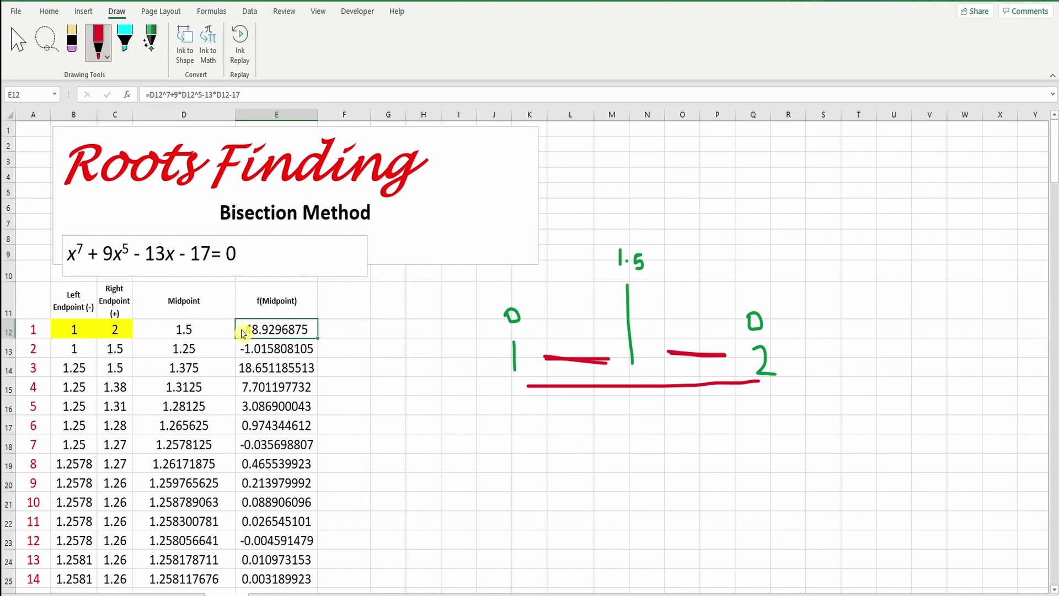
mouse_move(232, 319)
left_mouse_down()
mouse_move(233, 334)
mouse_move(240, 328)
left_mouse_up()
Box the 1–1.5 half, cross out the 1.5–2 half, and write 1 and 1.5 below.
mouse_move(540, 406)
left_mouse_down()
mouse_move(540, 338)
mouse_move(602, 329)
mouse_move(611, 372)
mouse_move(568, 388)
mouse_move(539, 366)
mouse_move(553, 324)
mouse_move(610, 331)
mouse_move(615, 371)
mouse_move(567, 385)
left_mouse_up()
left_click_drag(719, 317, 682, 401)
left_click_drag(685, 312, 733, 400)
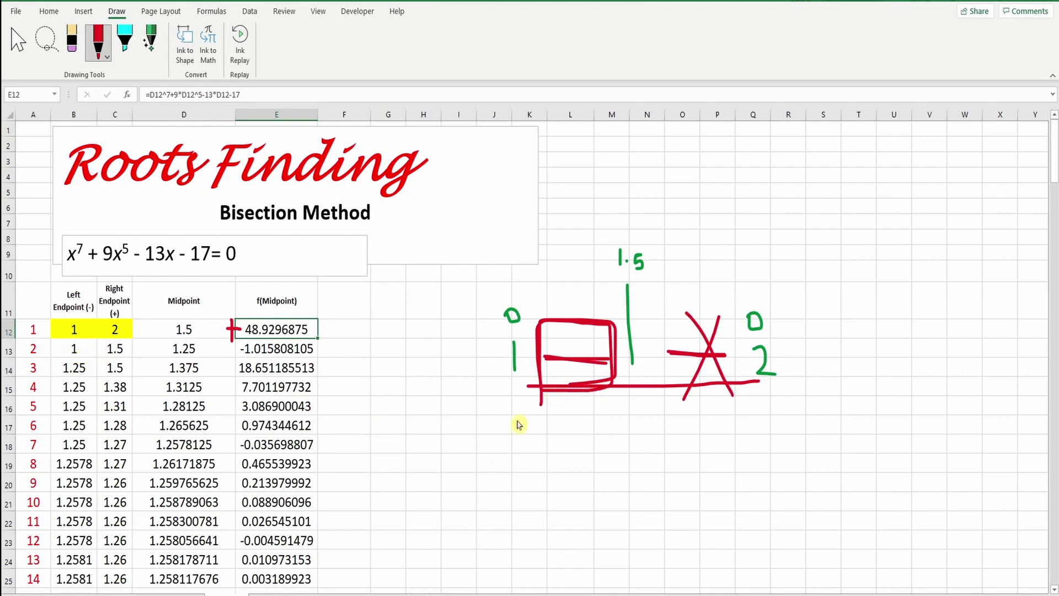
left_click_drag(517, 420, 517, 453)
mouse_move(624, 419)
left_mouse_down()
mouse_move(627, 448)
mouse_move(648, 455)
left_mouse_up()
Write the next interval 1.25–1.5 in red below the sketch.
left_click(636, 440)
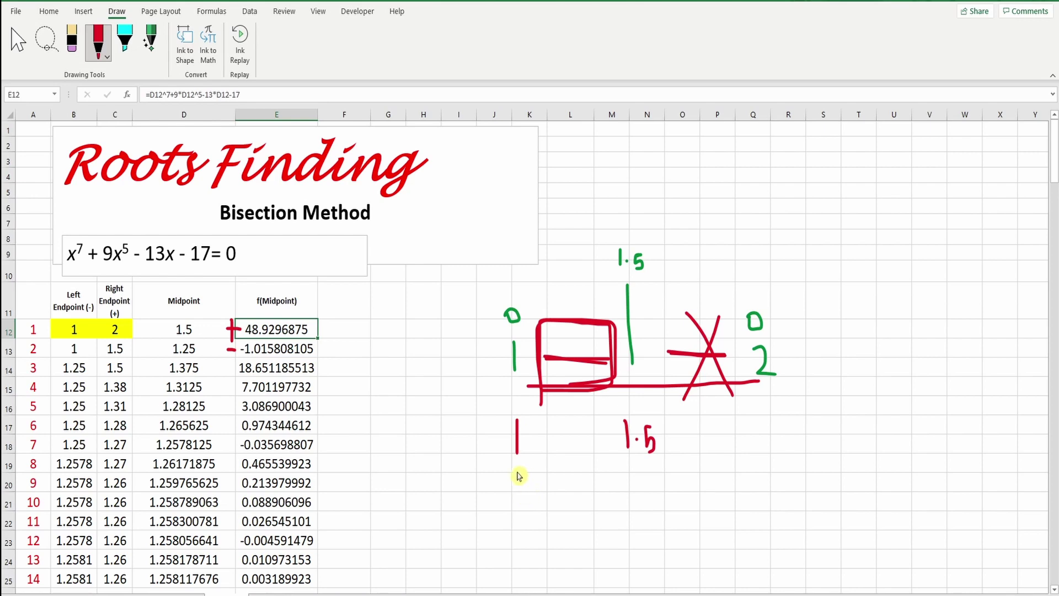
mouse_move(517, 470)
left_mouse_down()
mouse_move(516, 494)
mouse_move(569, 492)
mouse_move(564, 499)
left_mouse_up()
mouse_move(636, 472)
left_mouse_down()
mouse_move(638, 497)
mouse_move(672, 481)
mouse_move(662, 499)
left_mouse_up()
left_click_drag(592, 486, 618, 487)
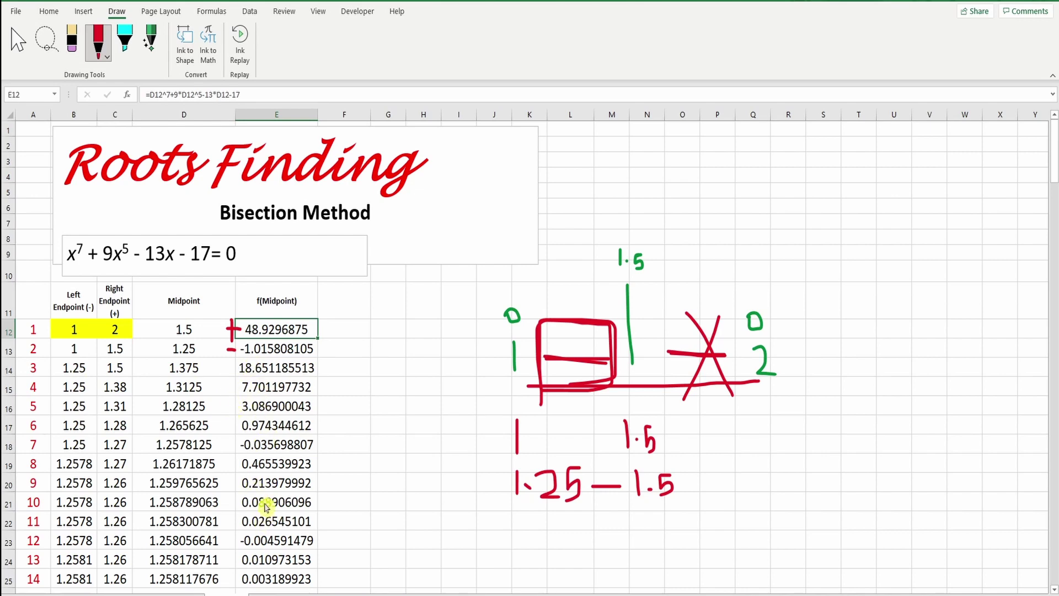
Leave ink mode and inspect the f(Midpoint) value in row 30.
left_click(15, 49)
scroll(226, 279, "down", 4)
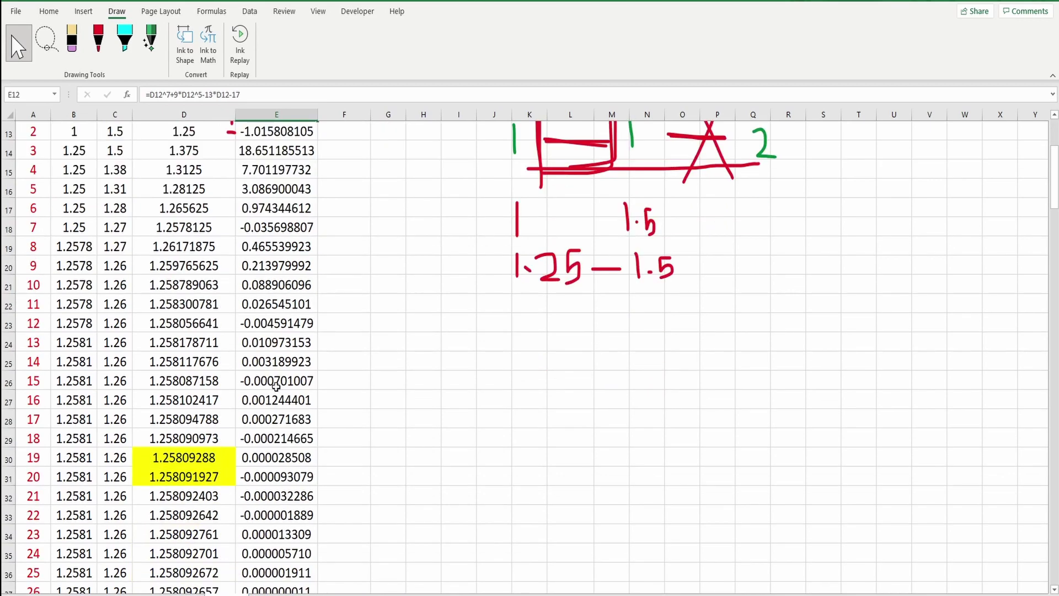
left_click(265, 457)
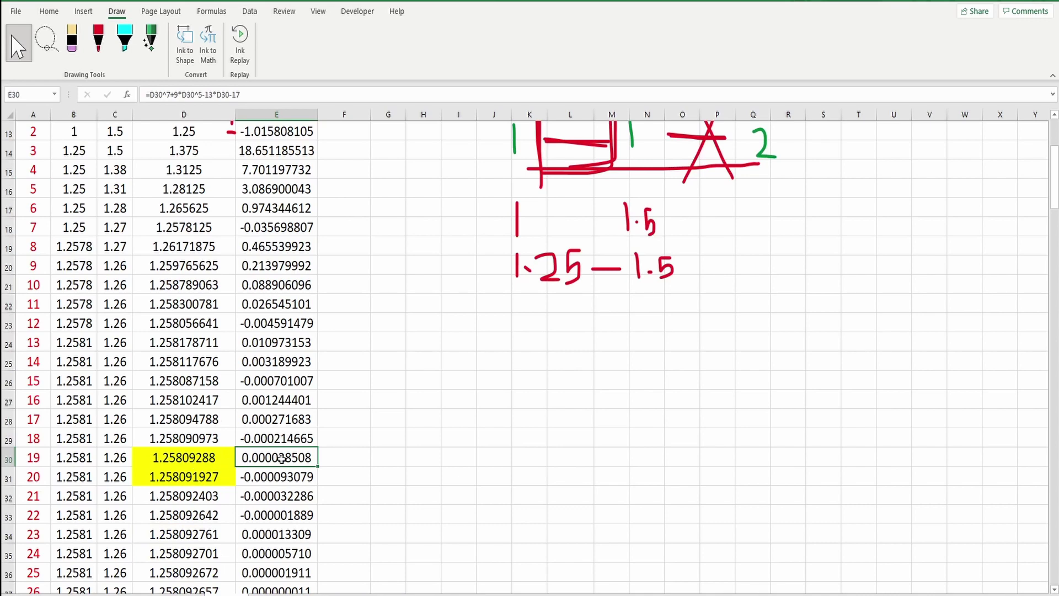
left_click(200, 476)
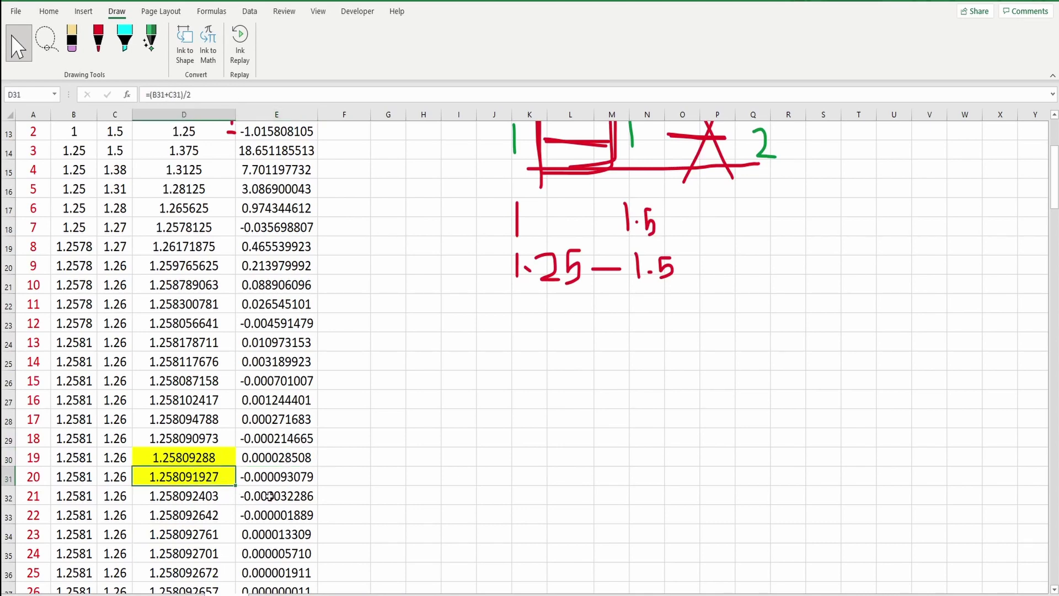
left_click(187, 496)
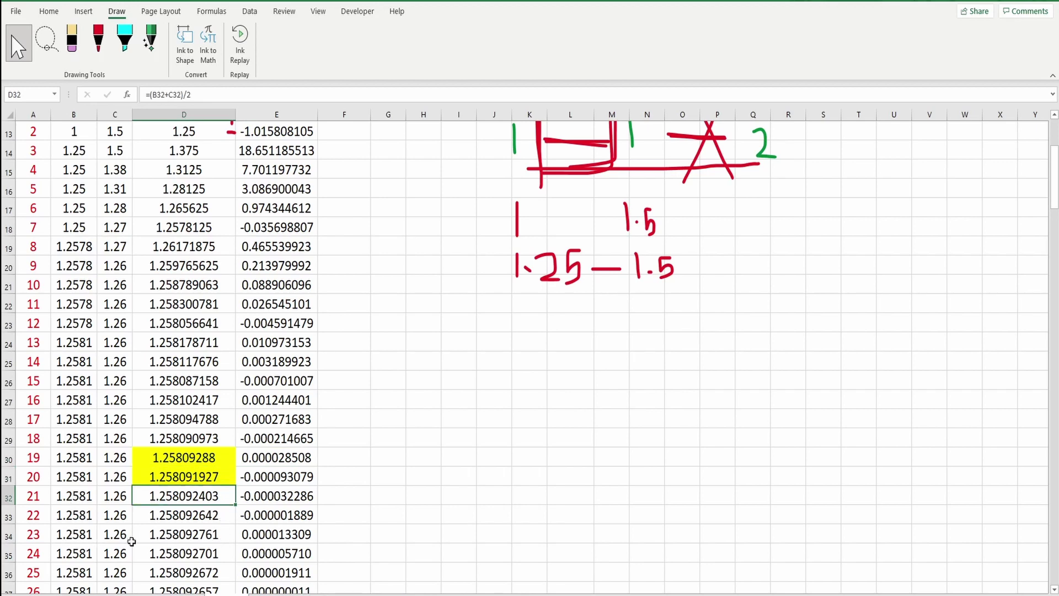
scroll(254, 576, "down", 1)
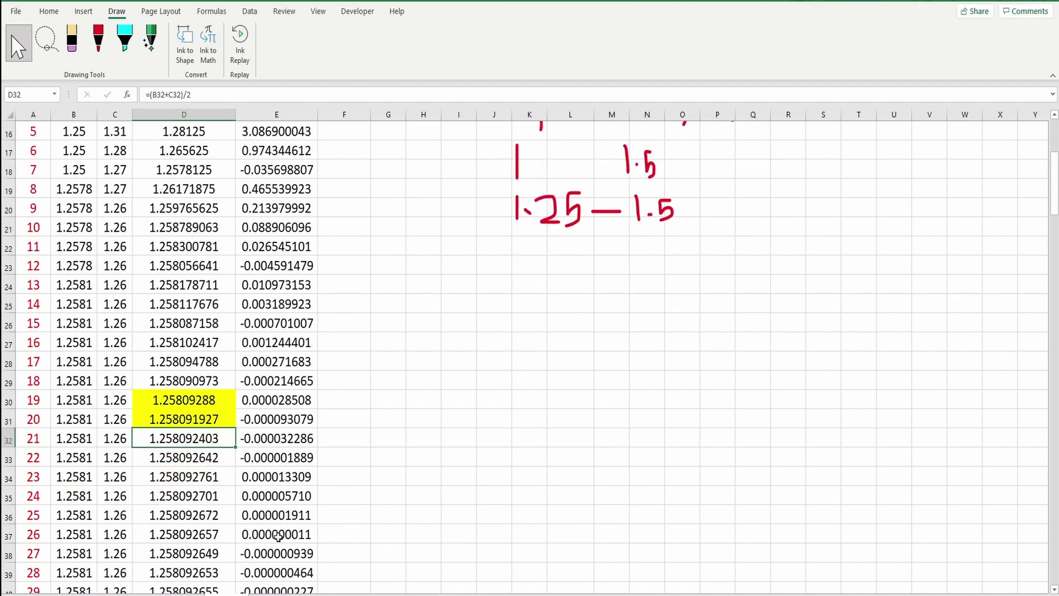
left_click(207, 536)
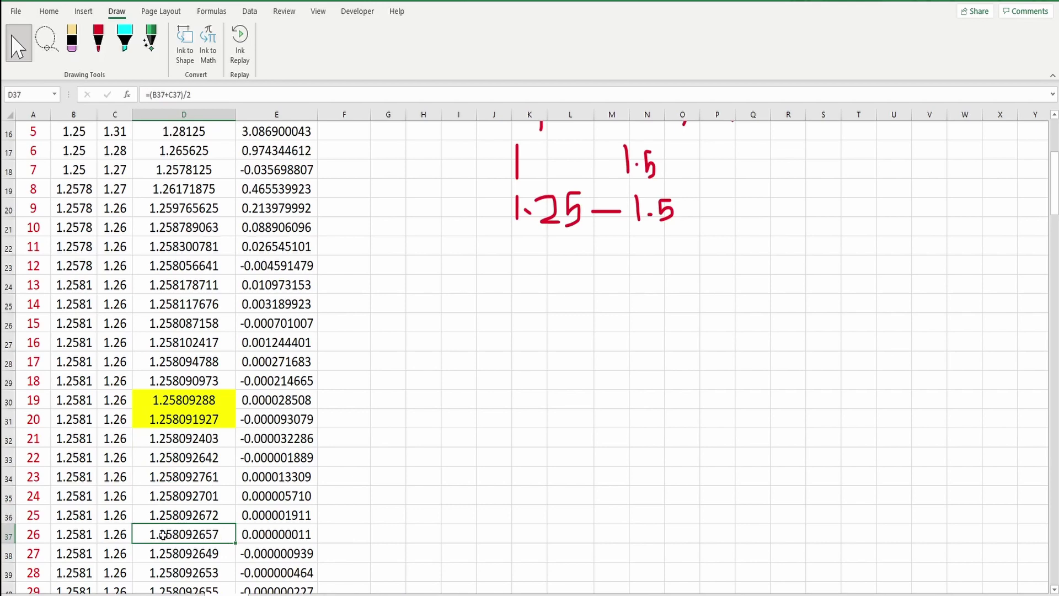
scroll(192, 533, "up", 3)
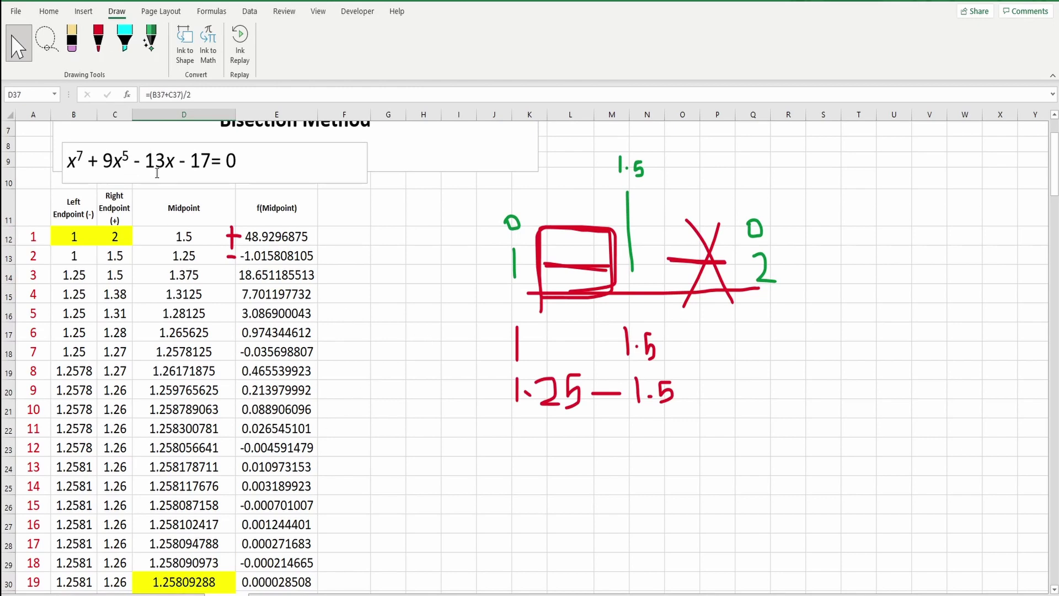
Erase all the red and green ink marks and numbers beside the table.
left_click(71, 40)
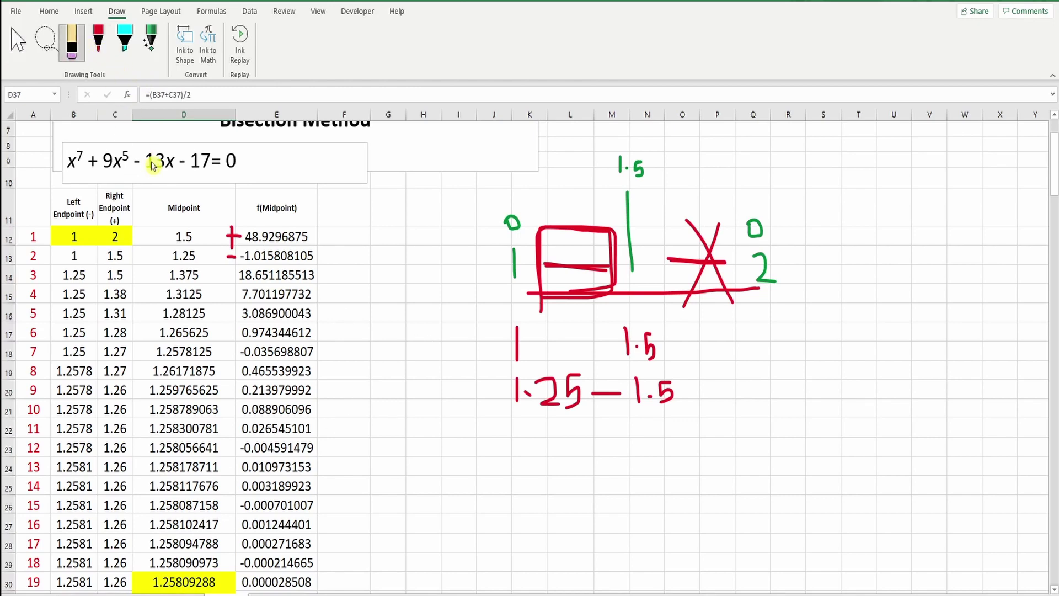
mouse_move(235, 226)
left_mouse_down()
mouse_move(239, 271)
mouse_move(276, 276)
mouse_move(627, 286)
mouse_move(770, 264)
mouse_move(761, 249)
mouse_move(584, 309)
mouse_move(673, 246)
mouse_move(622, 166)
mouse_move(601, 167)
mouse_move(629, 167)
left_mouse_up()
mouse_move(536, 221)
left_mouse_down()
mouse_move(504, 300)
mouse_move(657, 355)
mouse_move(663, 393)
mouse_move(587, 395)
mouse_move(580, 391)
mouse_move(608, 402)
mouse_move(634, 348)
left_mouse_up()
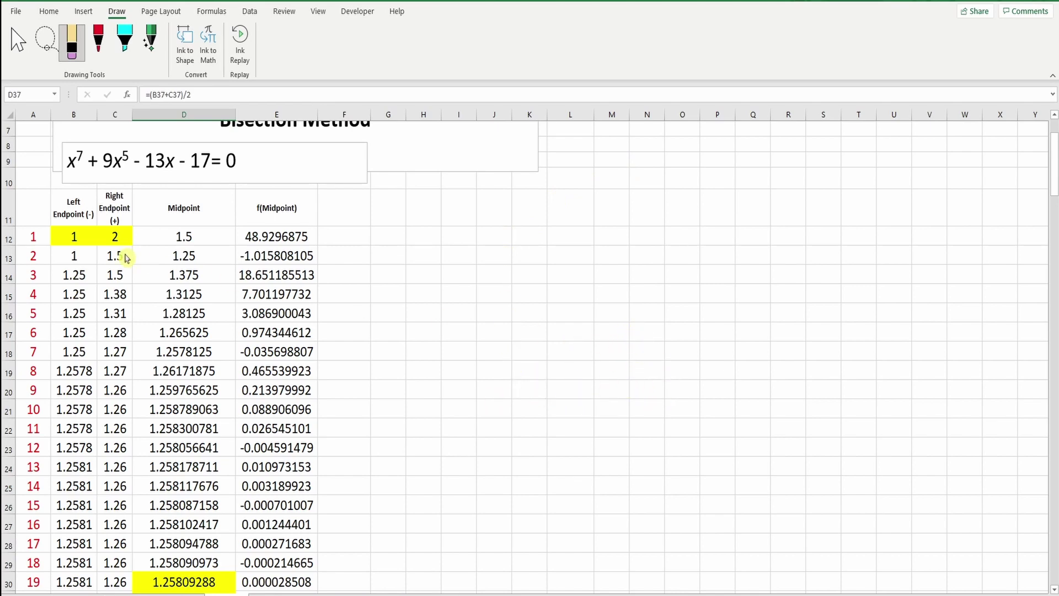
left_click(18, 43)
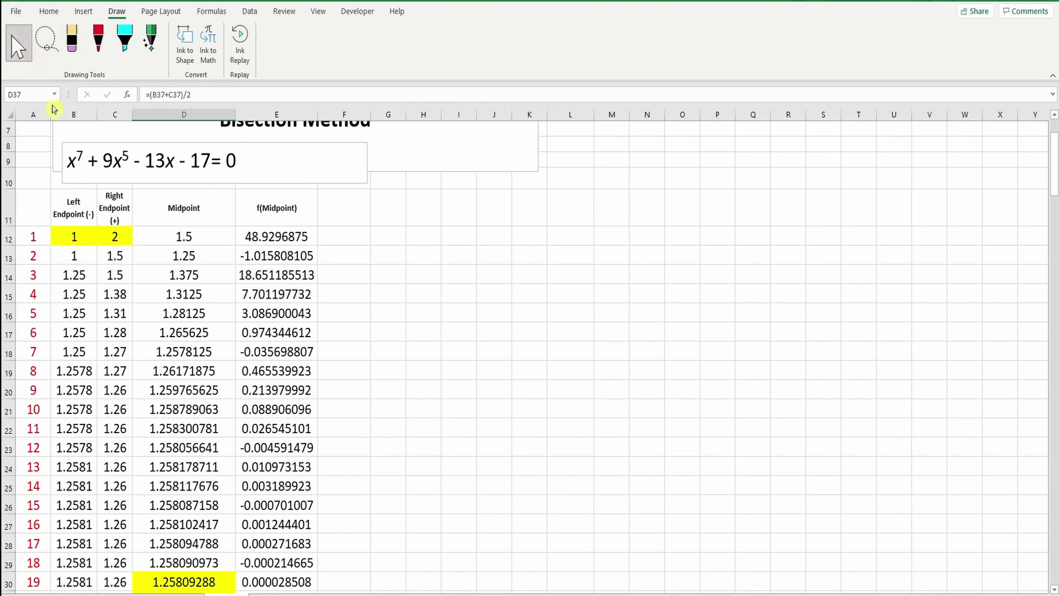
left_click(77, 236)
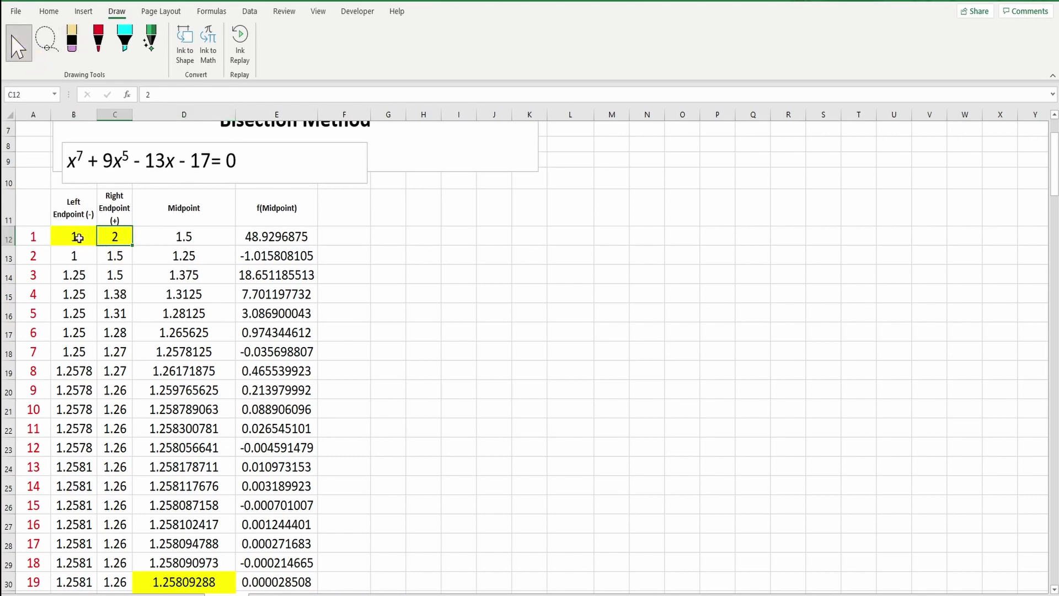
left_click_drag(79, 238, 105, 238)
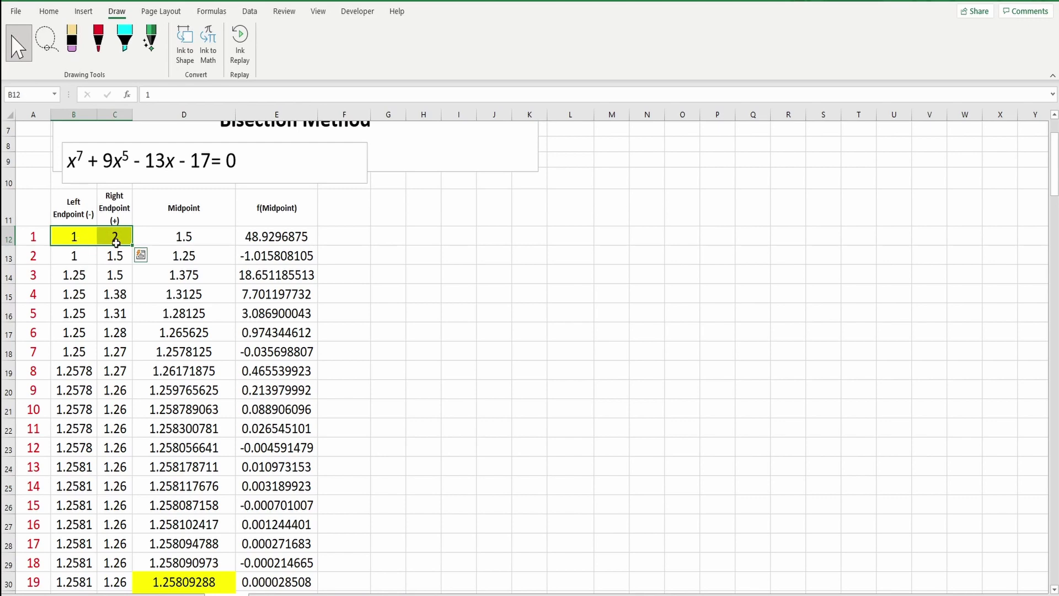
left_click(85, 241)
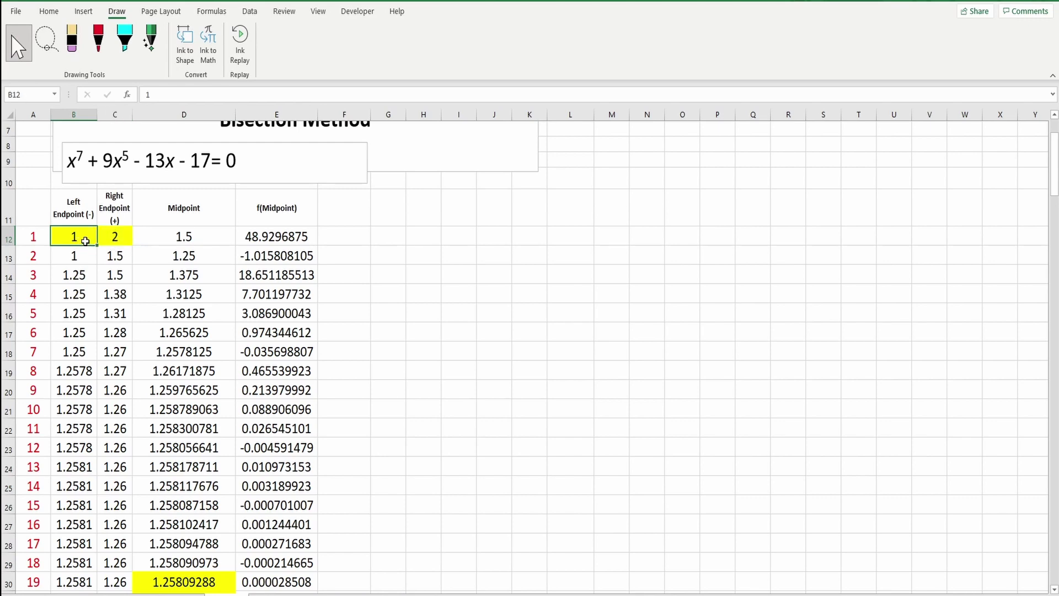
left_click(120, 239)
left_click(177, 238)
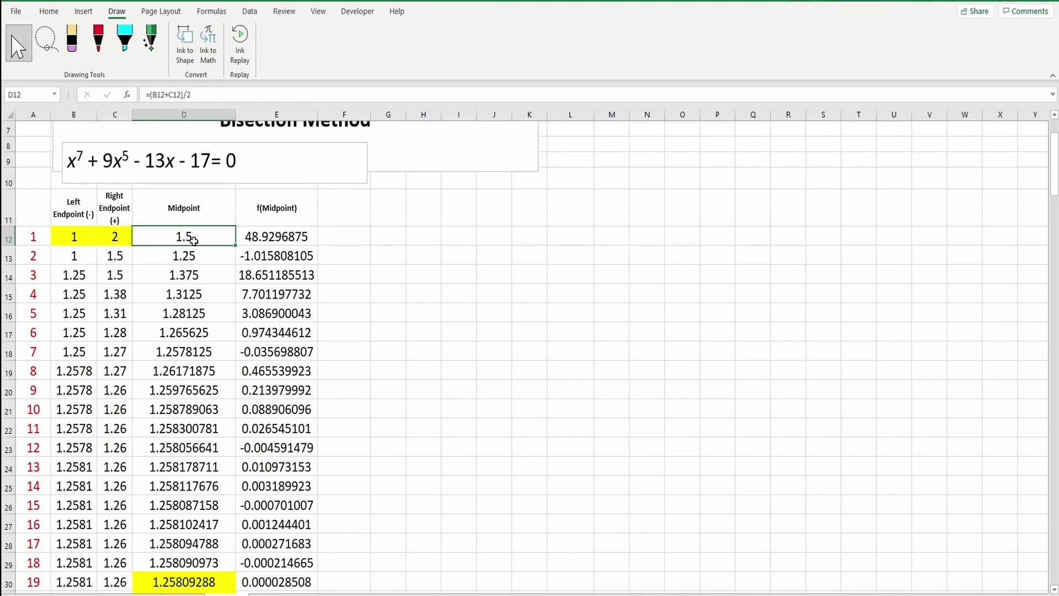
double_click(193, 238)
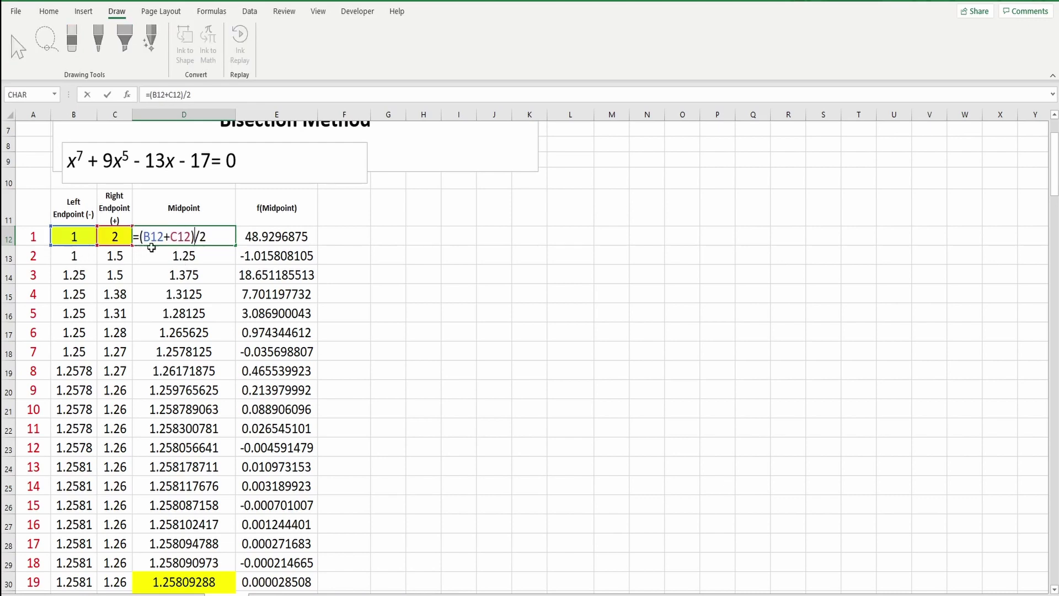
left_click_drag(139, 238, 194, 239)
left_click(195, 241)
key("ctrl+Return")
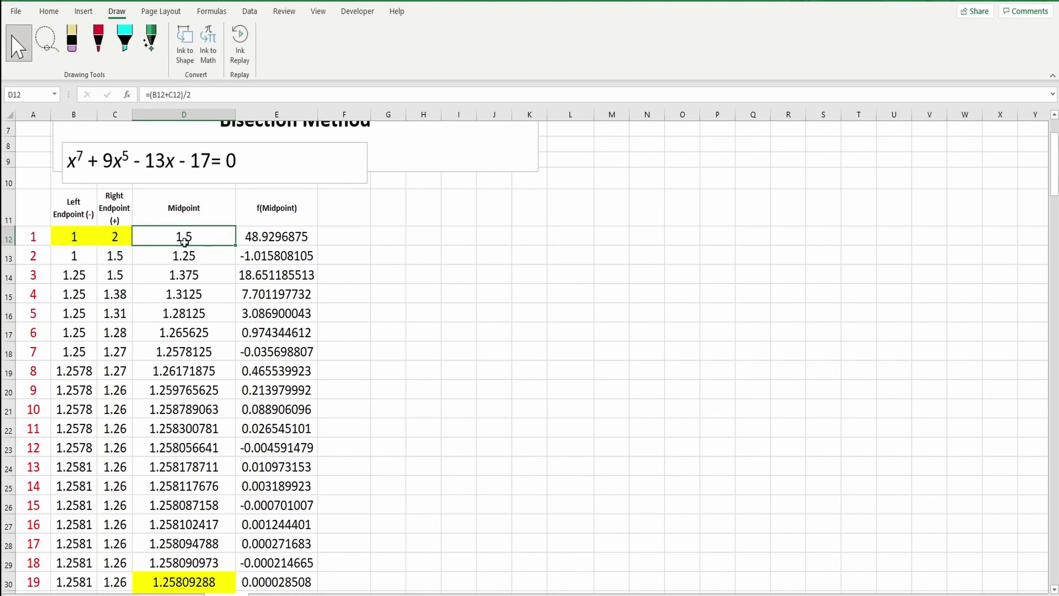
left_click(256, 239)
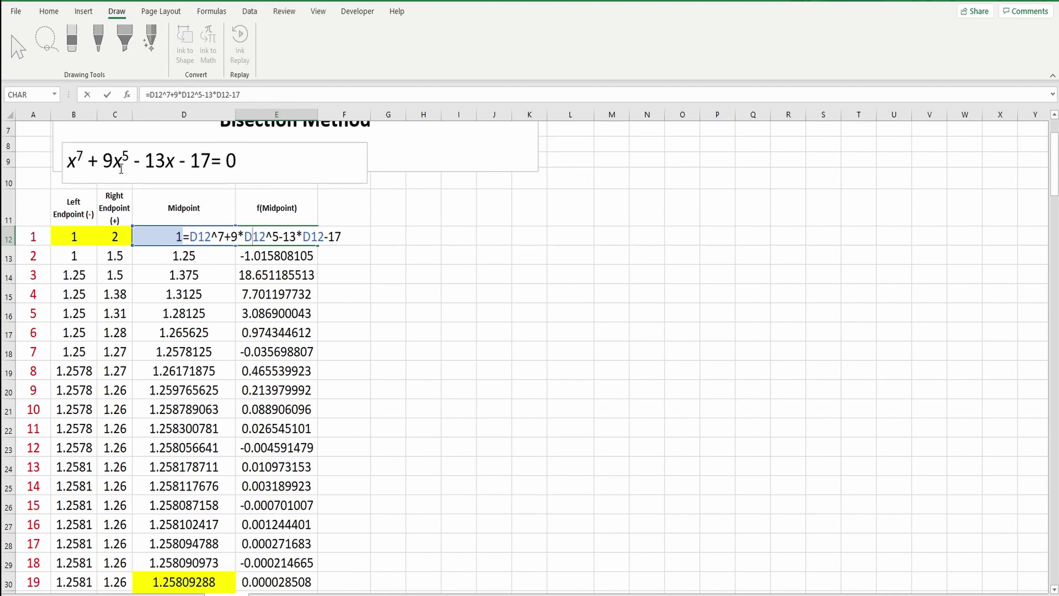
key("ctrl+Return")
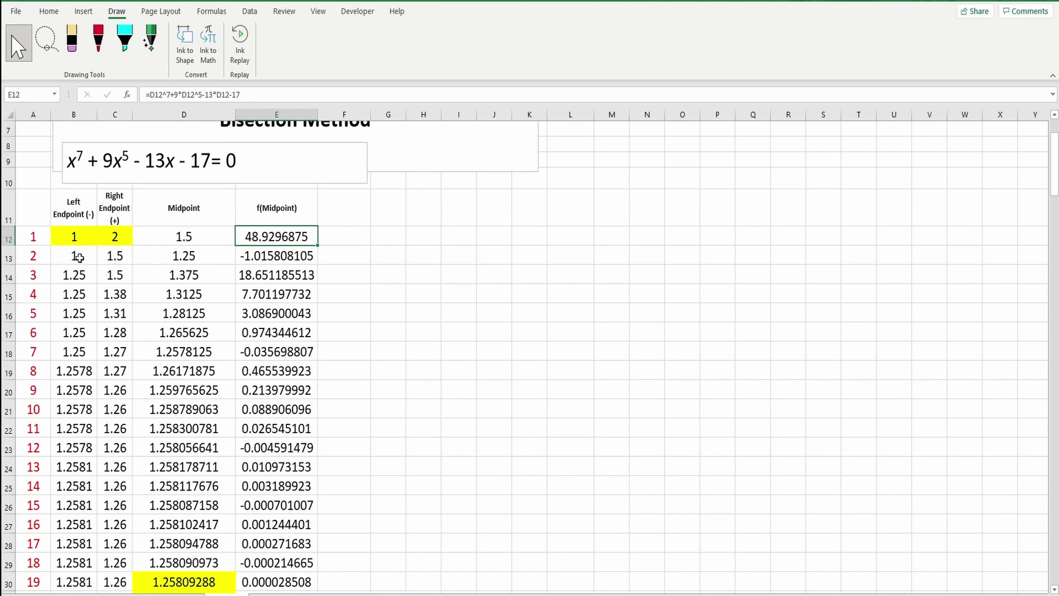
left_click(117, 257)
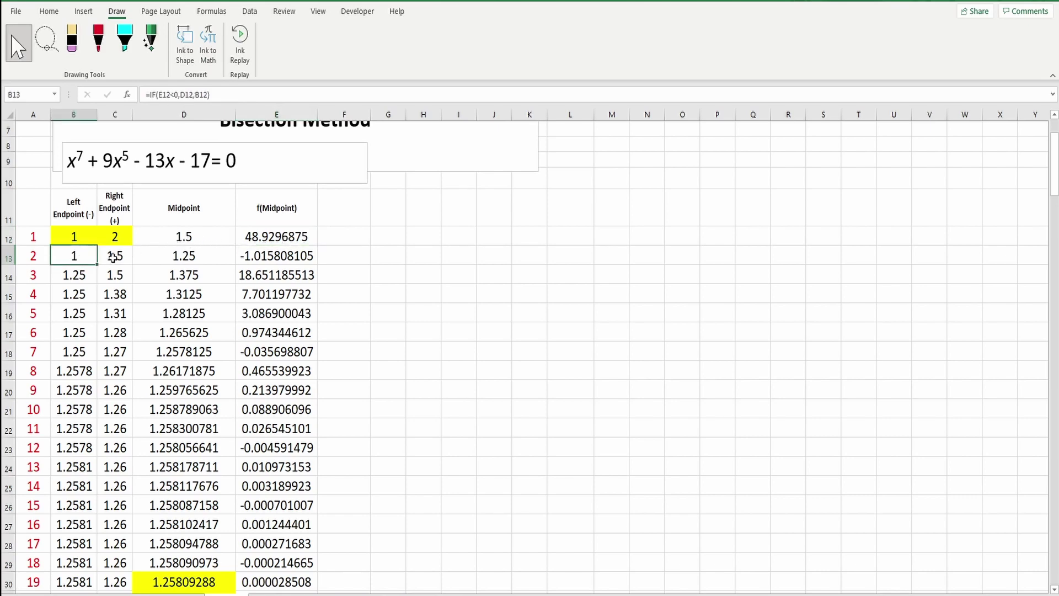
left_click(80, 258)
left_click(108, 258)
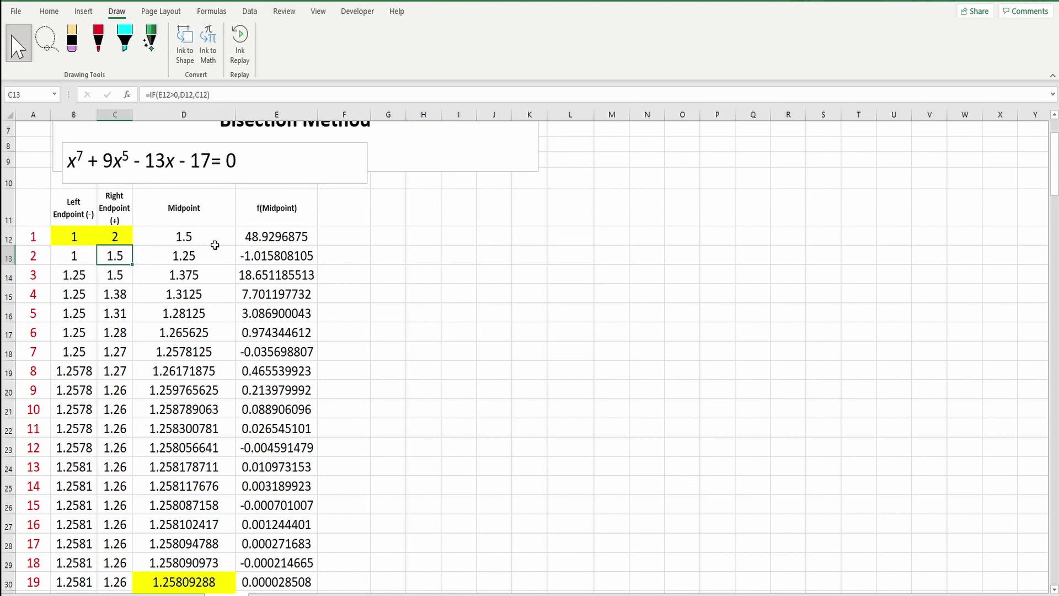
left_click(255, 238)
left_click(76, 259)
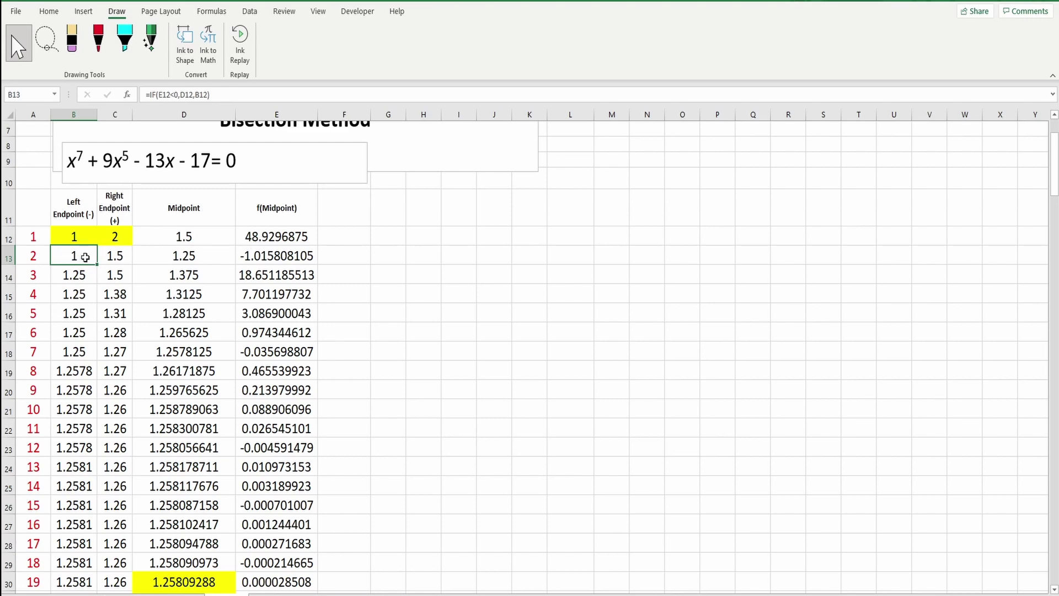
double_click(85, 257)
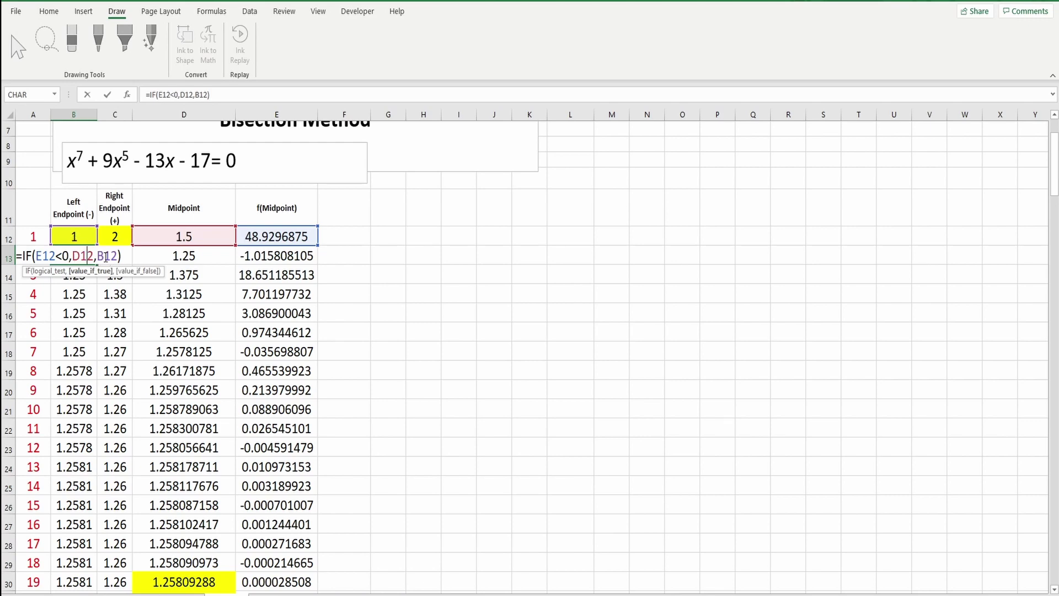
key("ctrl+Return")
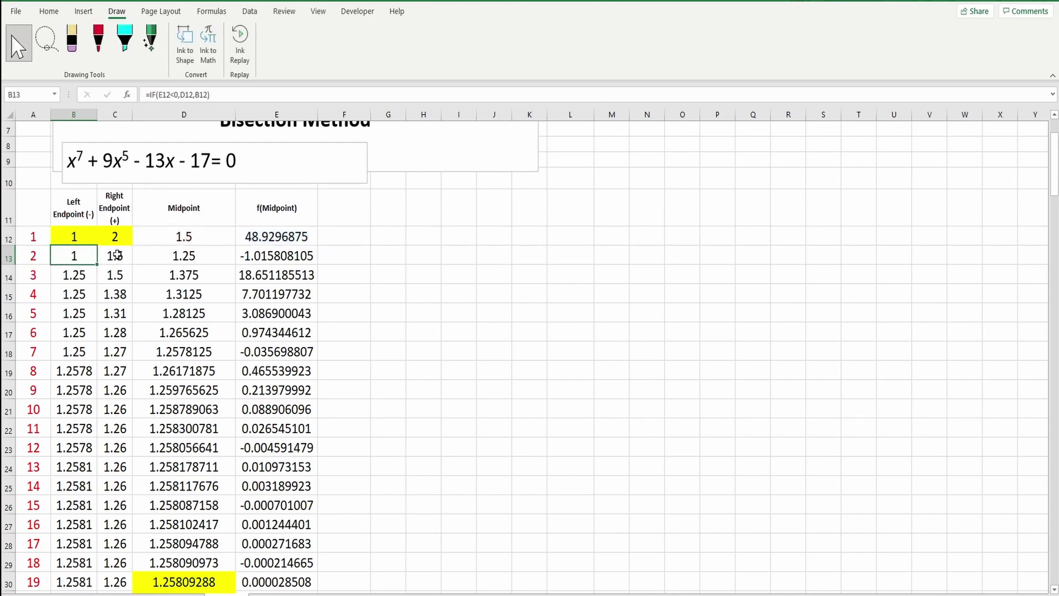
double_click(117, 256)
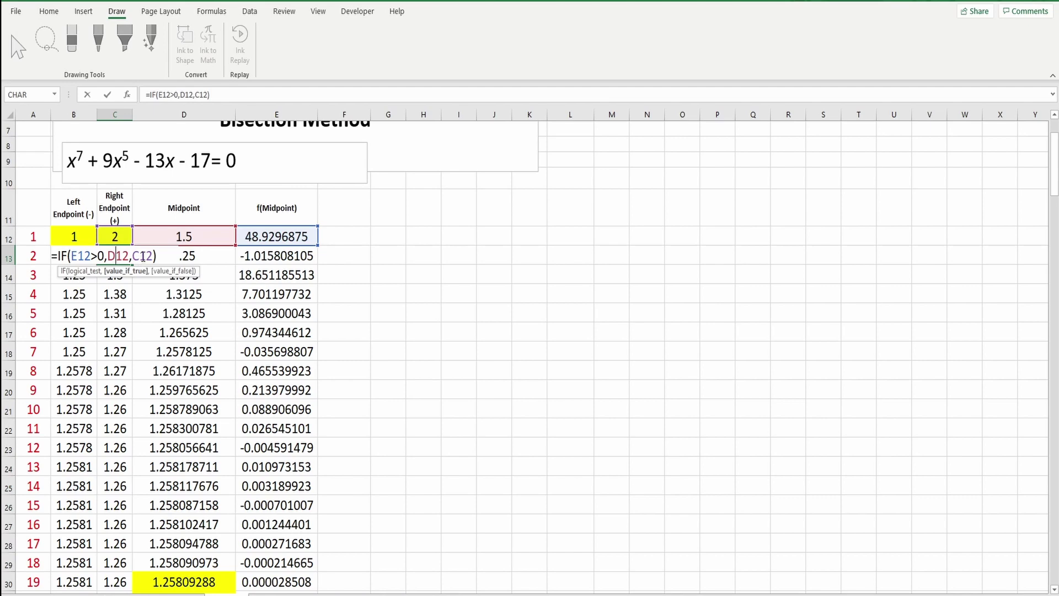
key("Escape")
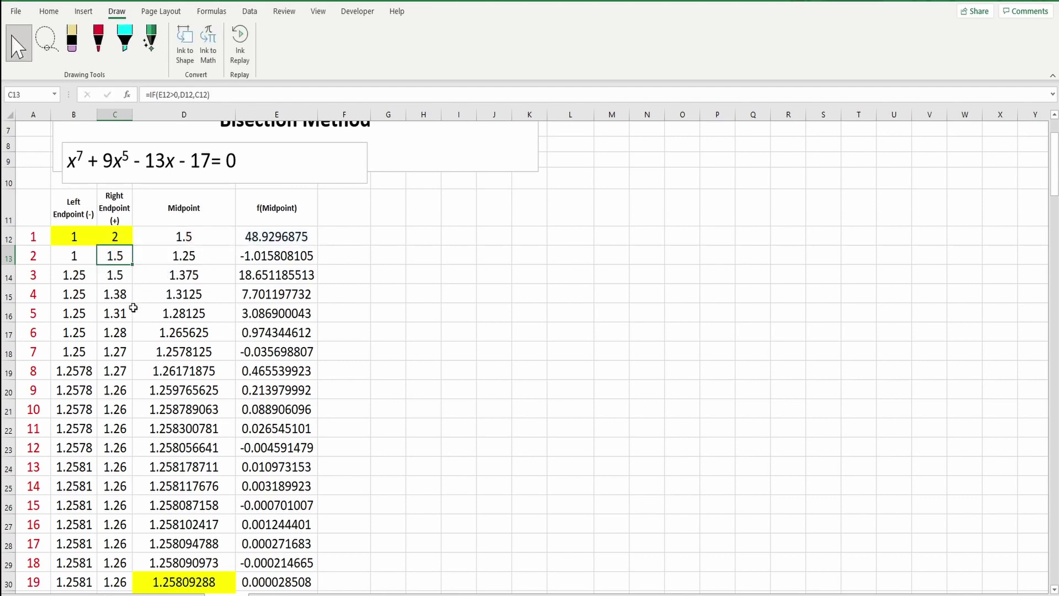
double_click(184, 255)
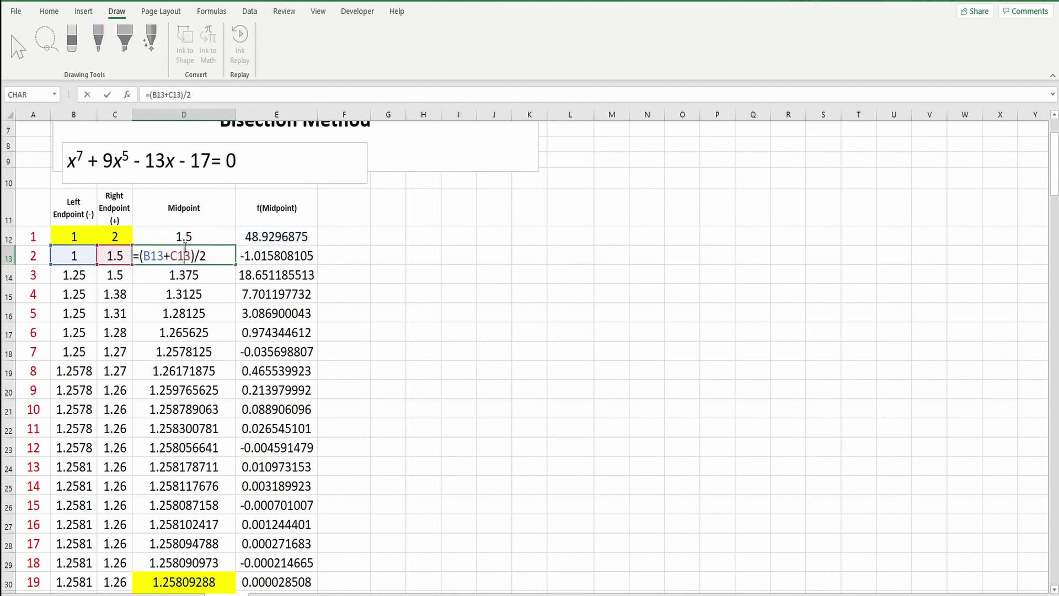
key("Escape")
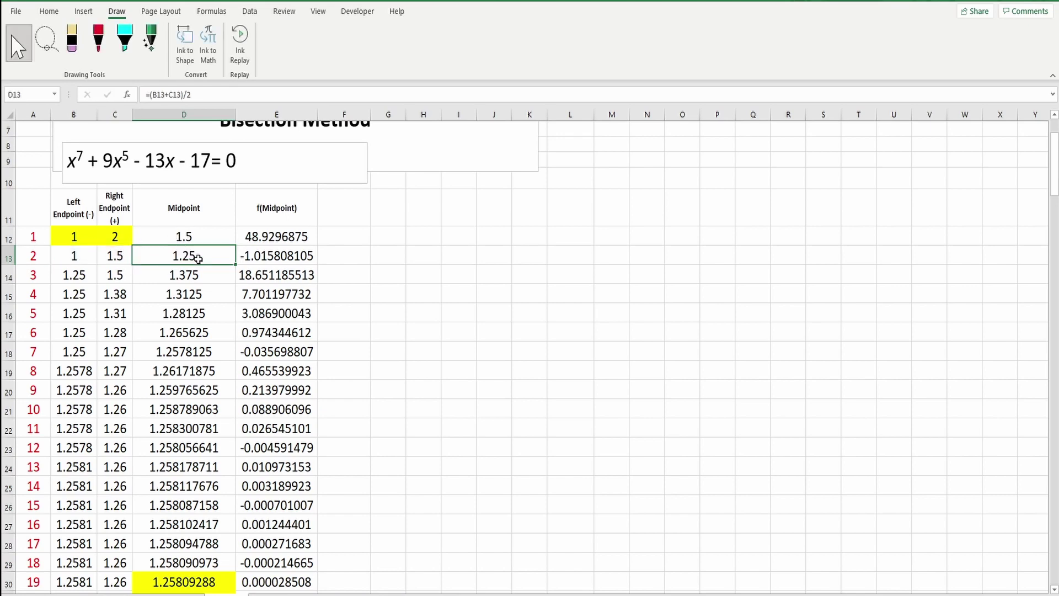
left_click(198, 237)
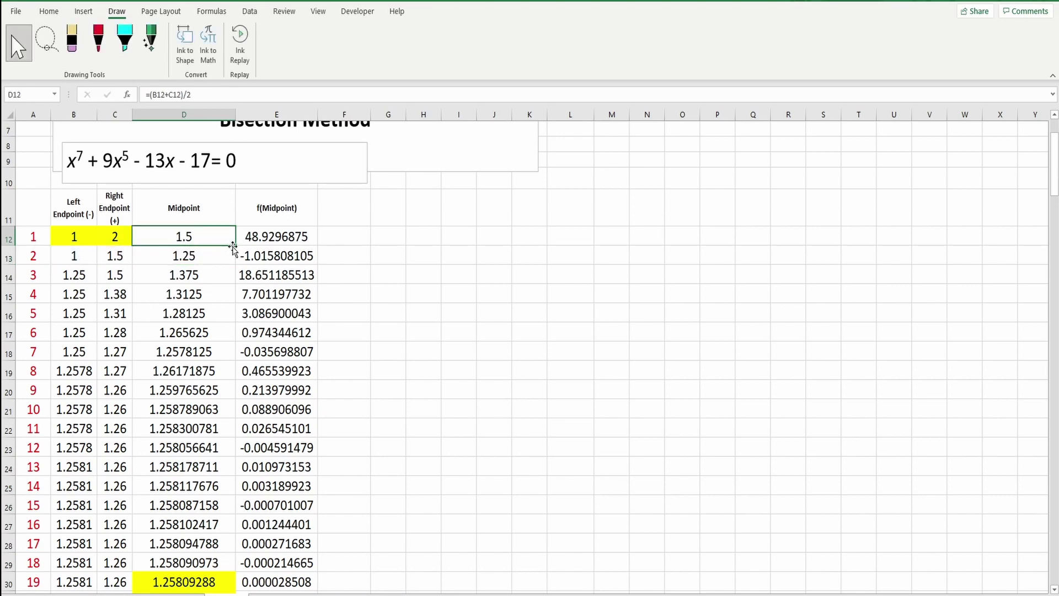
left_click_drag(237, 243, 237, 262)
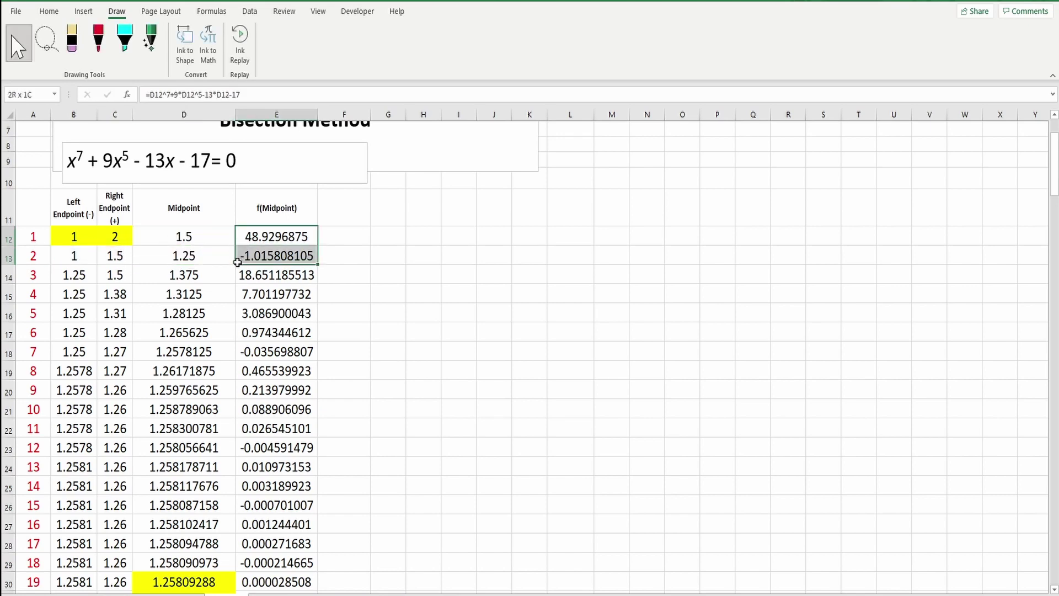
left_click(213, 241)
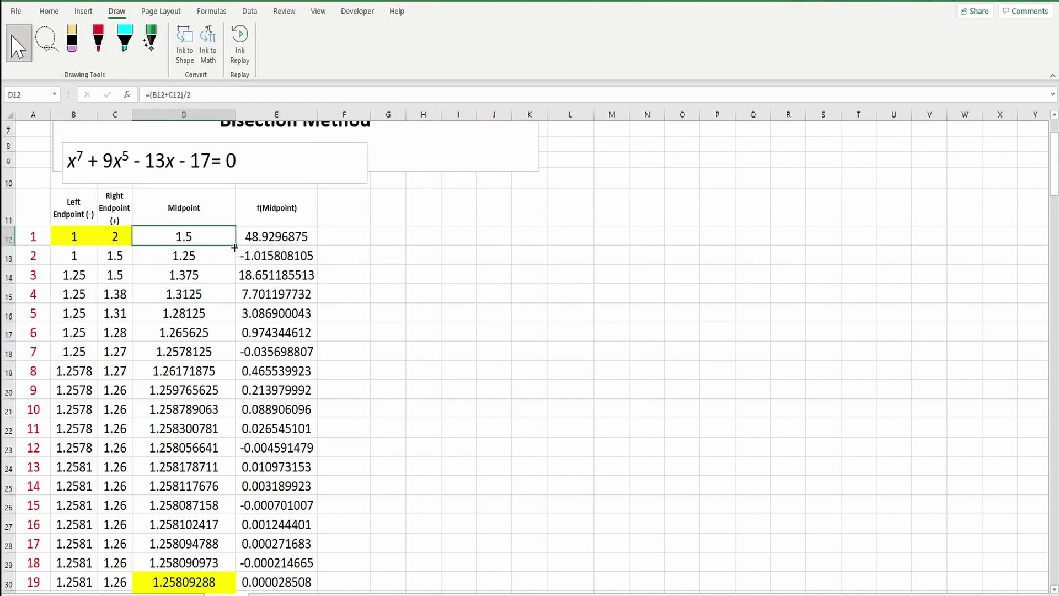
left_click_drag(232, 248, 215, 260)
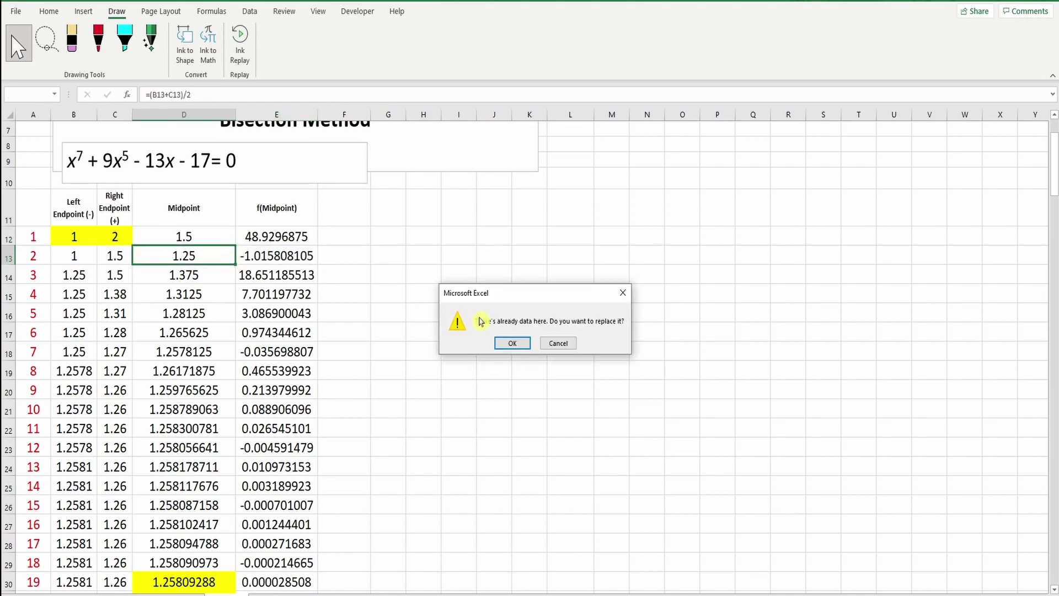
key("Escape")
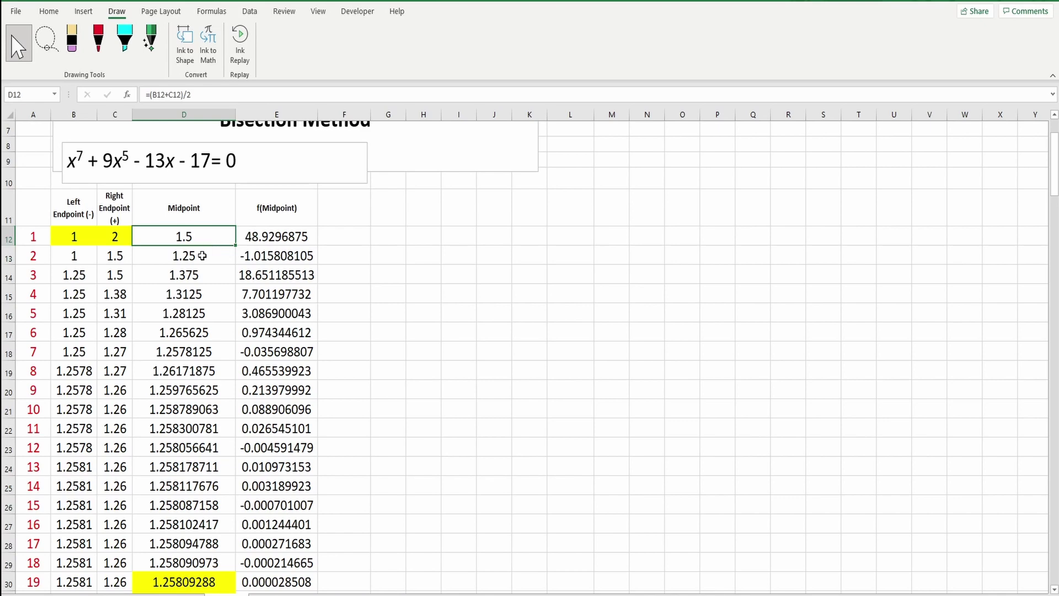
left_click(260, 243)
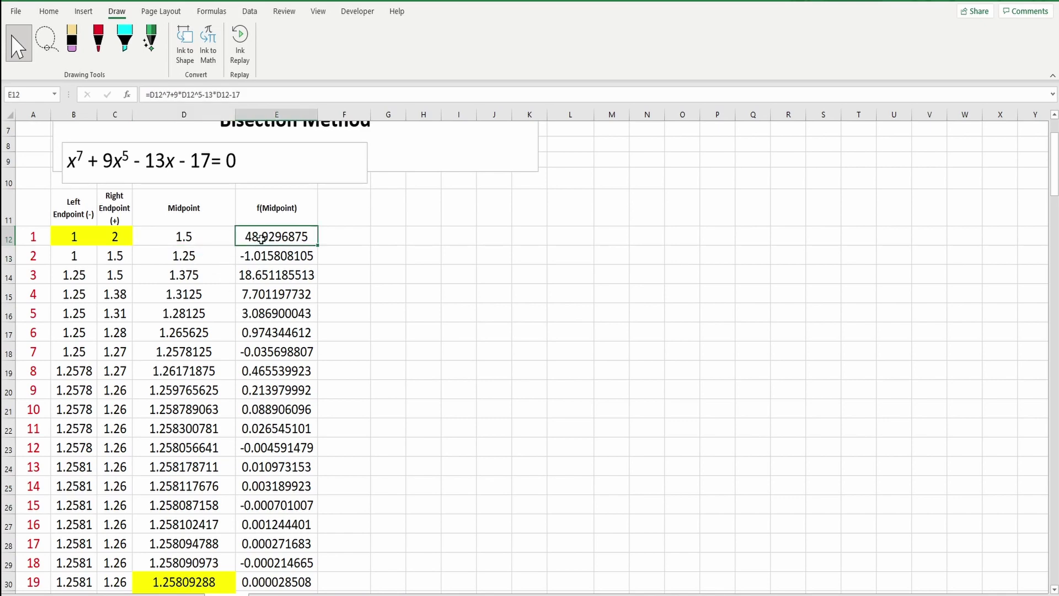
left_click(260, 256)
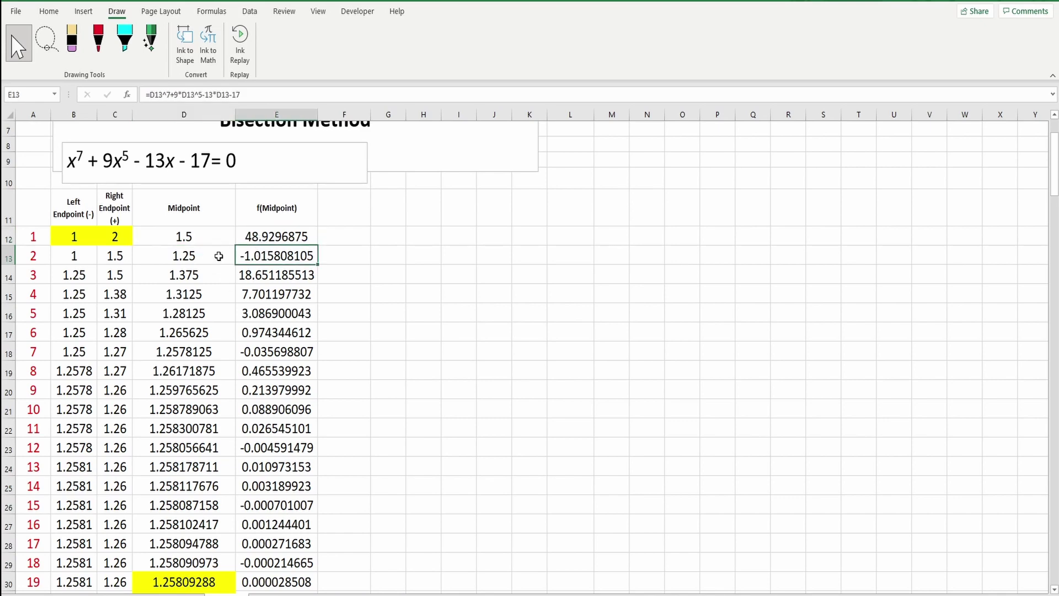
left_click_drag(74, 256, 319, 513)
left_click(341, 349)
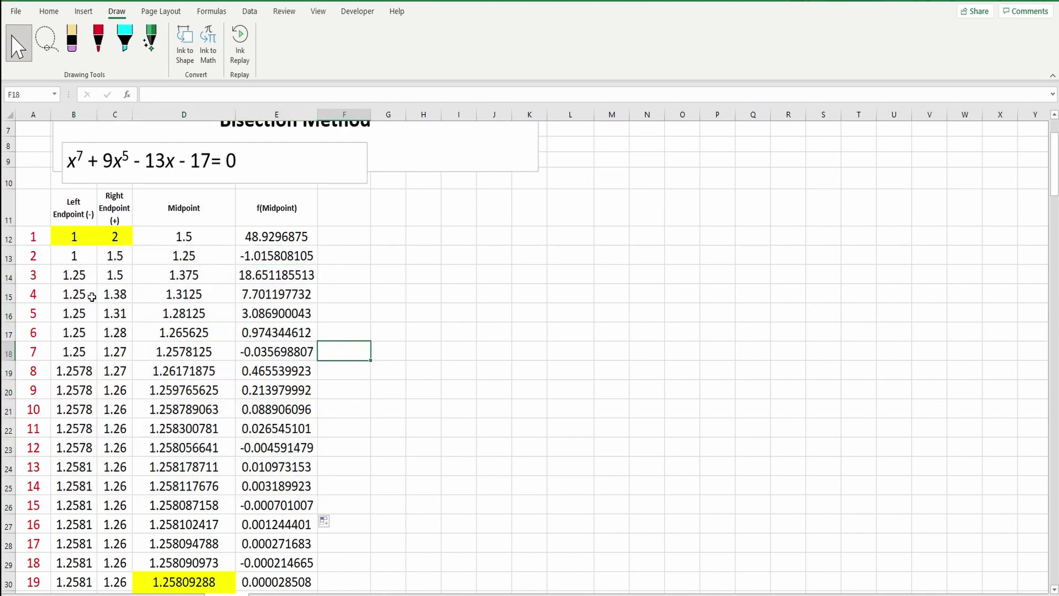
scroll(257, 384, "down", 2)
scroll(257, 385, "down", 8)
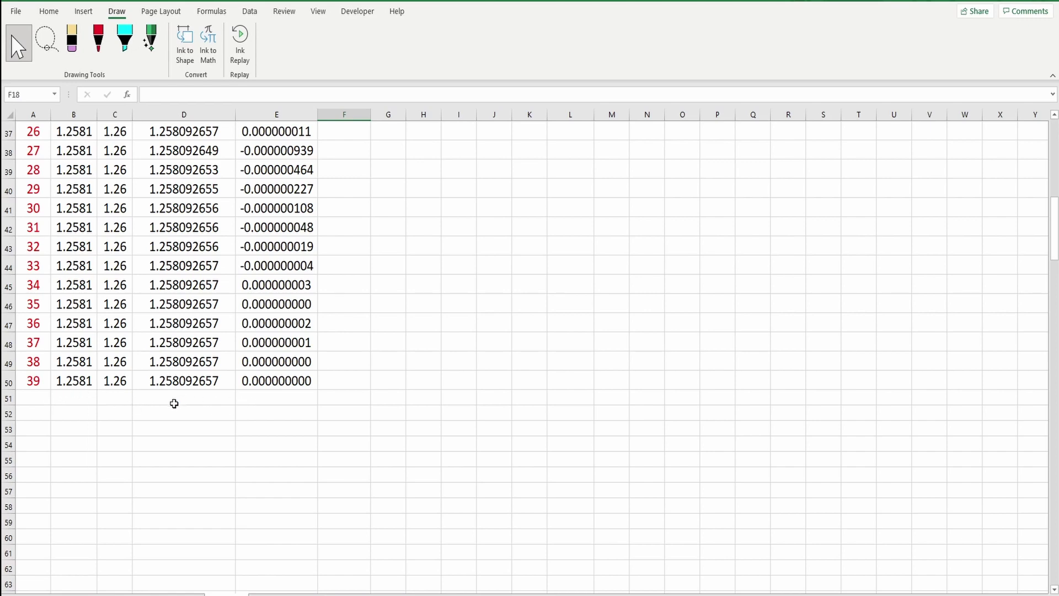
scroll(191, 328, "up", 5)
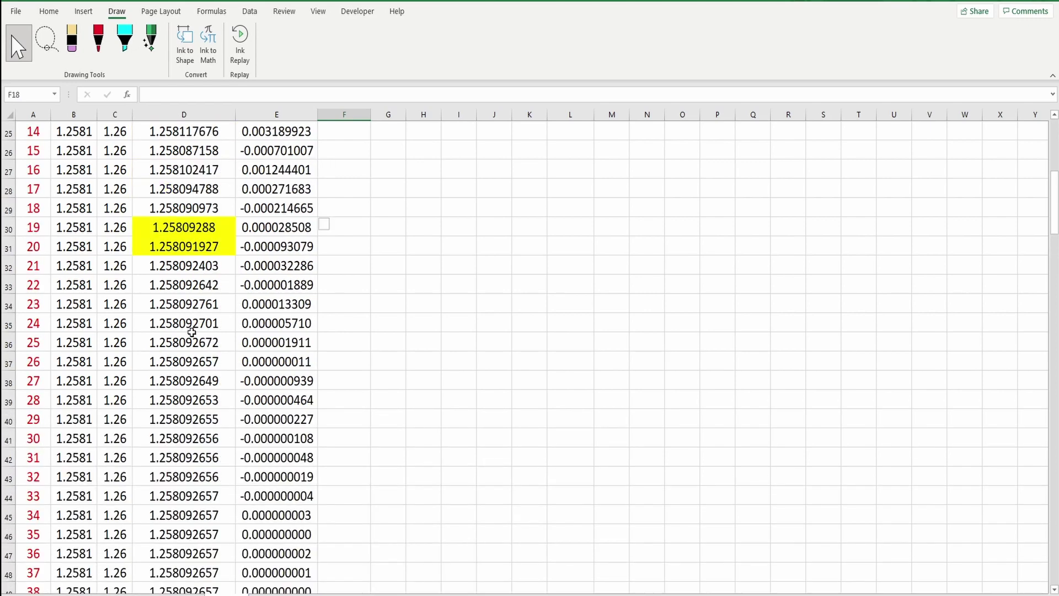
scroll(179, 297, "up", 5)
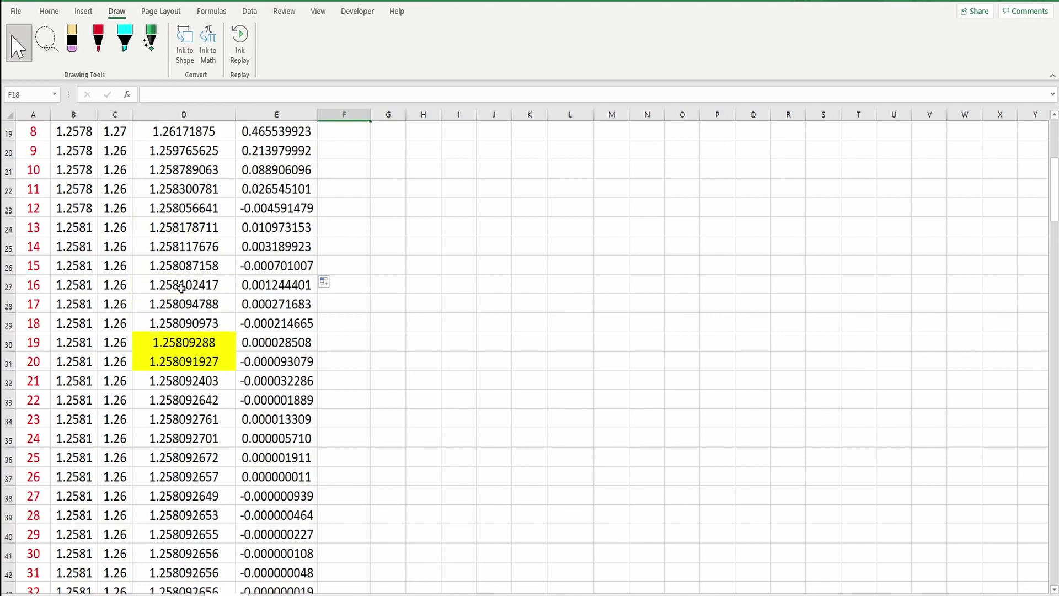
scroll(180, 288, "up", 2)
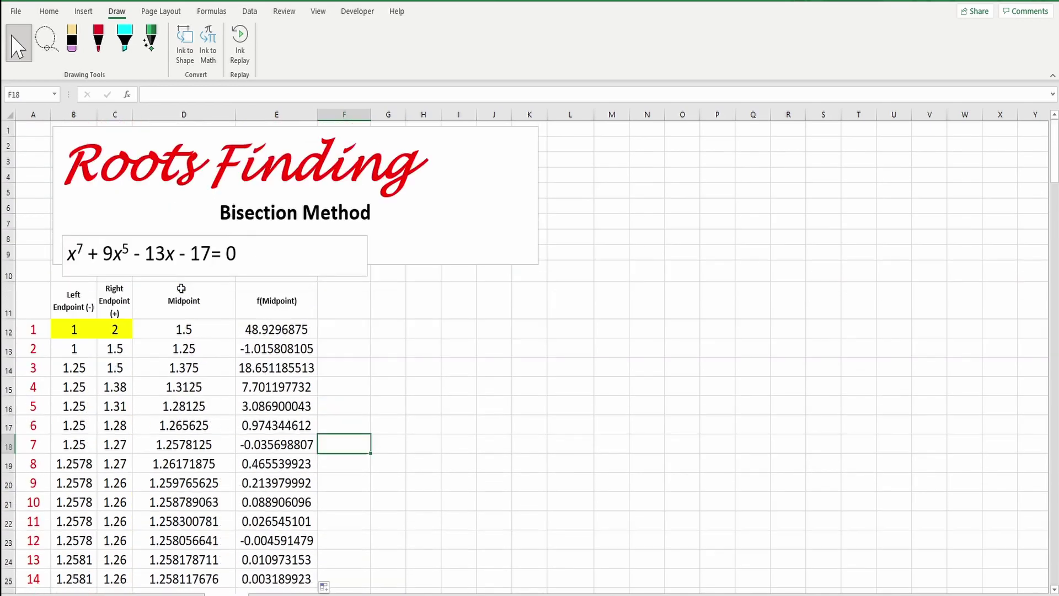